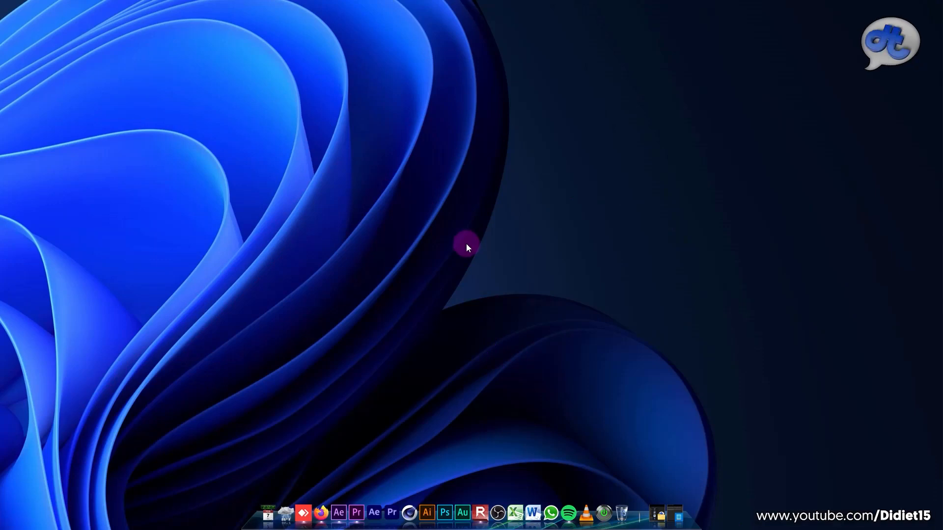
Switch to Premiere Pro and widen the Source monitor slightly against the Program monitor
left_click(360, 512)
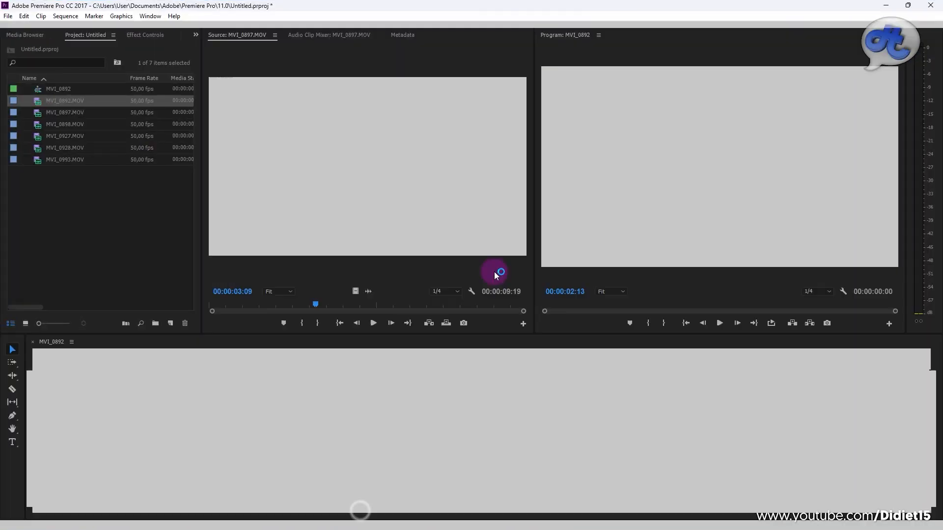
left_click_drag(533, 272, 541, 271)
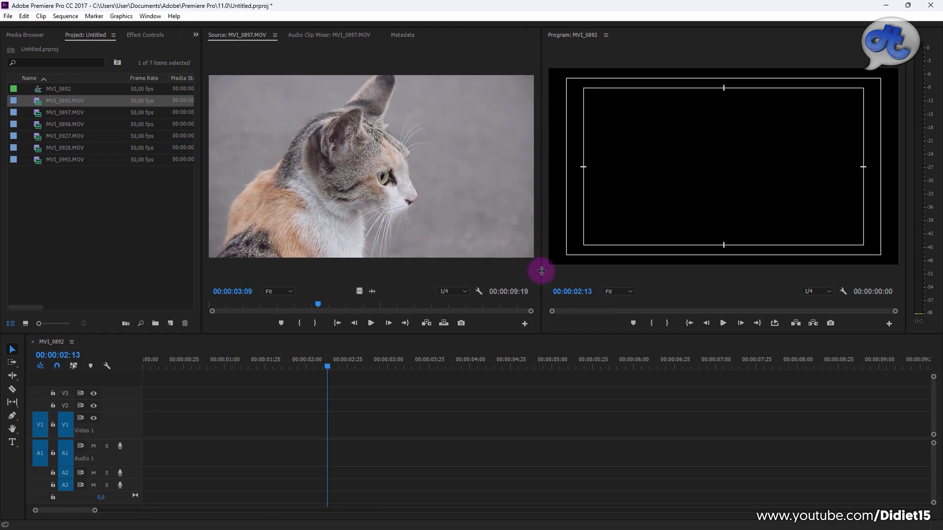
left_click(76, 100)
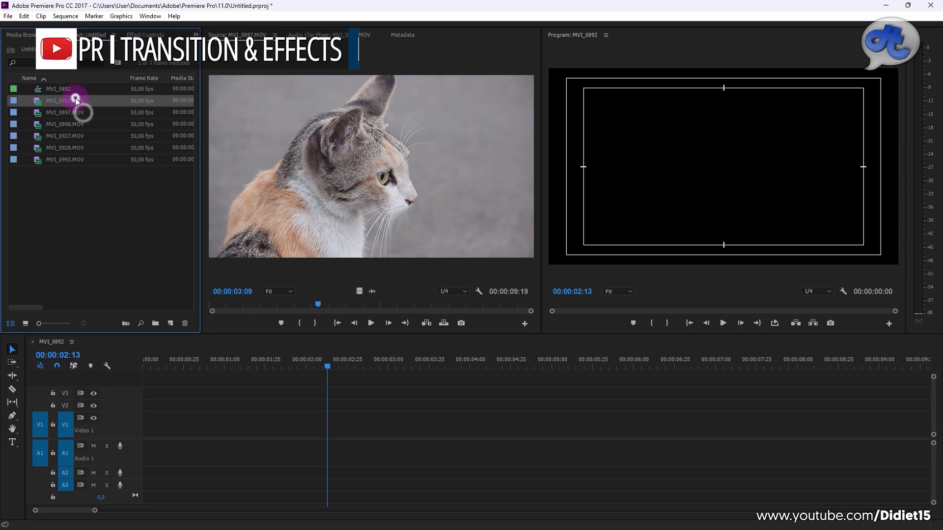
left_click(79, 159)
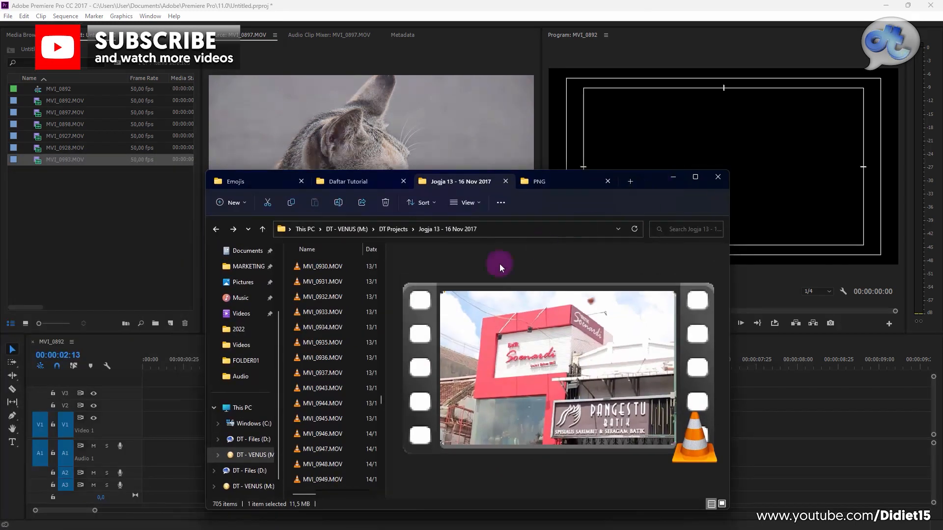
Preview MVI_0935.MOV in the Jogja 13 - 16 Nov 2017 folder and return to the Premiere Pro project
left_click(329, 297)
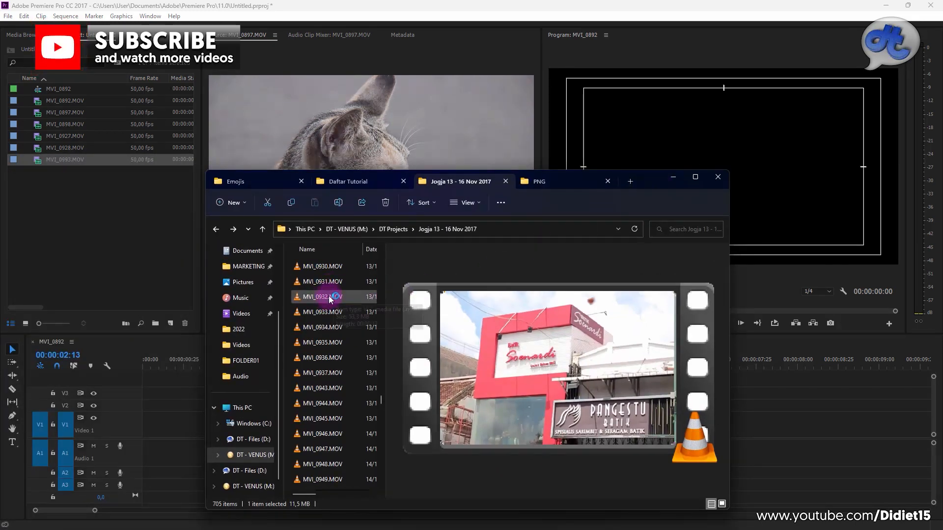
mouse_move(329, 342)
left_mouse_down()
mouse_move(202, 297)
mouse_move(118, 235)
mouse_move(343, 343)
left_mouse_up()
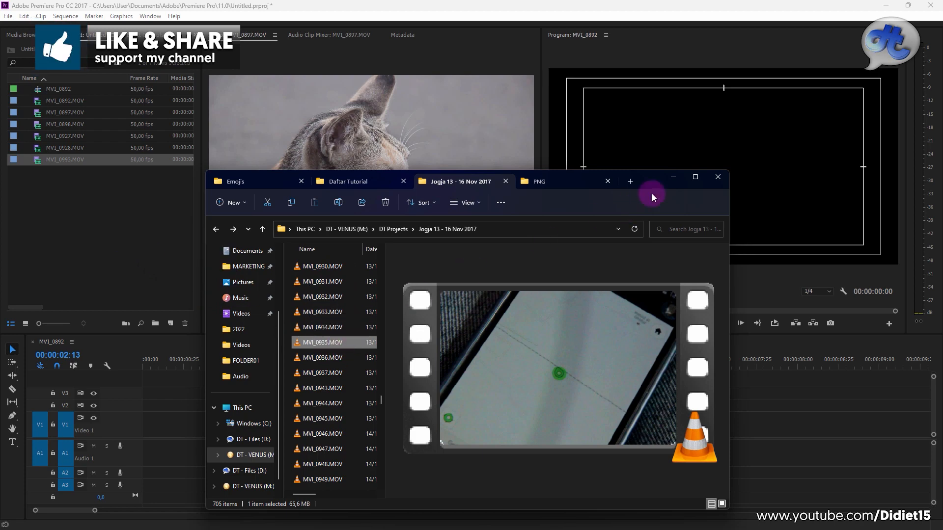
left_click(654, 179)
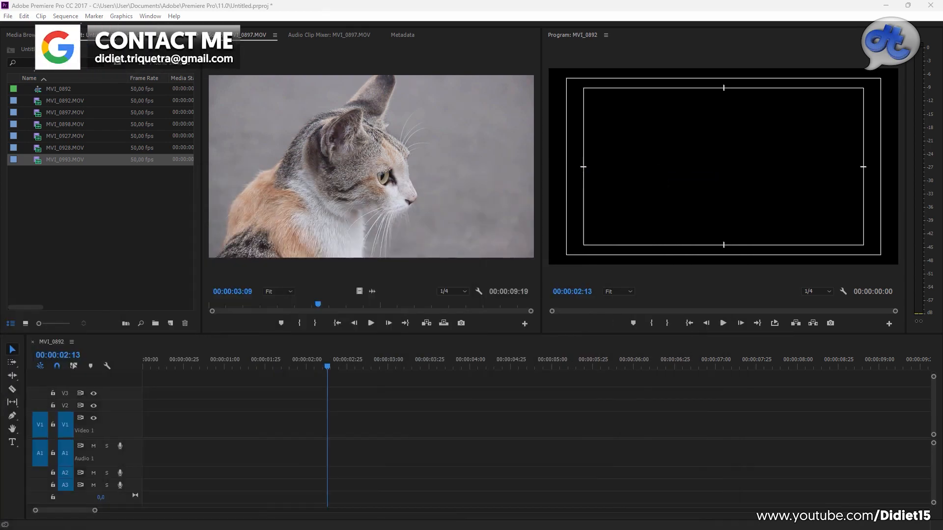
left_click(136, 203)
Open MVI_0892.MOV in the Source monitor and mark its In point at 00:00:01:39 and Out point at 00:00:02:33
left_click(71, 100)
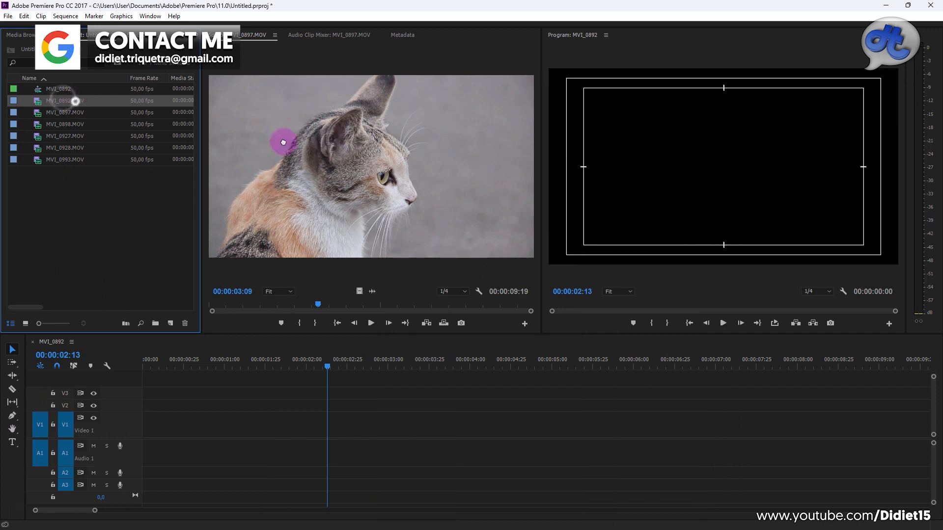
double_click(93, 111)
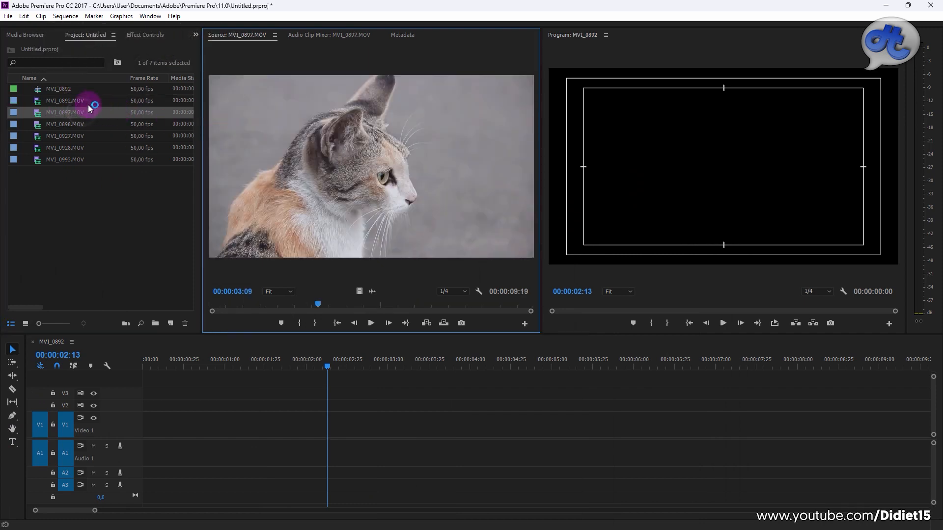
double_click(81, 100)
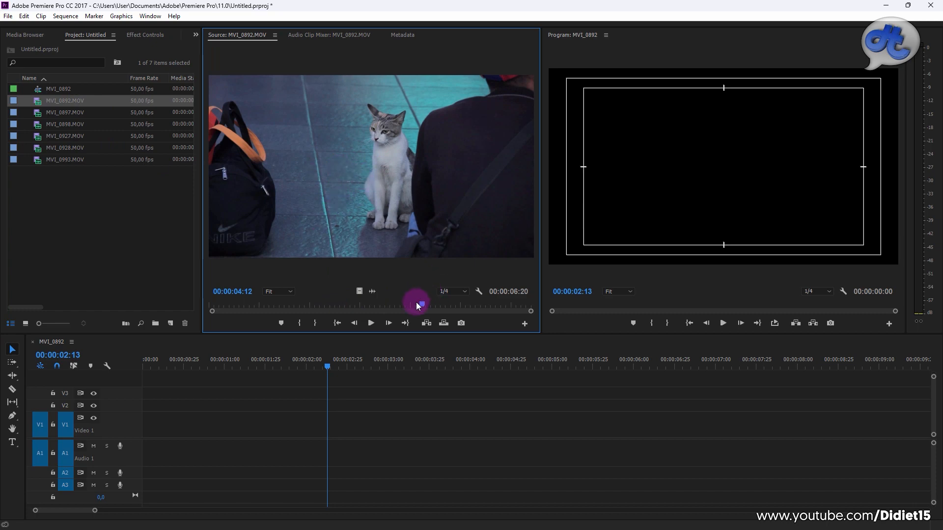
left_click_drag(417, 305, 299, 315)
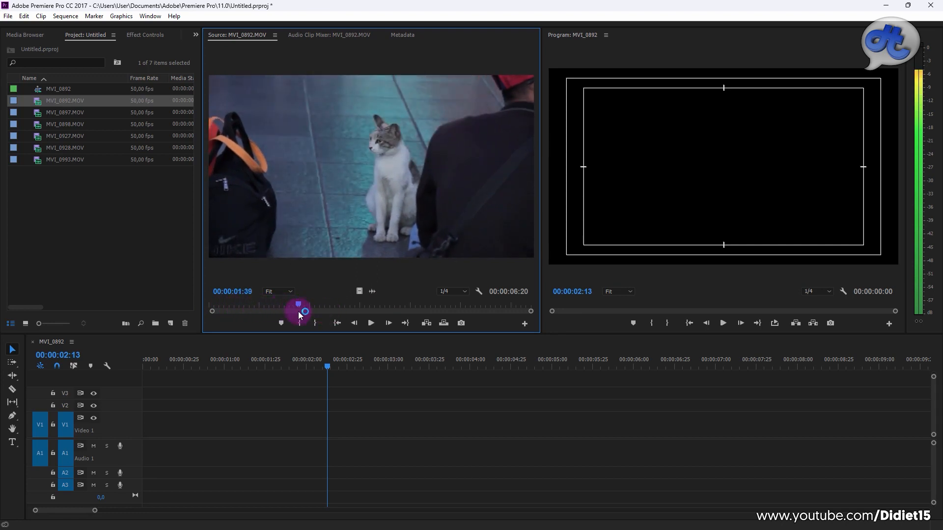
key("i")
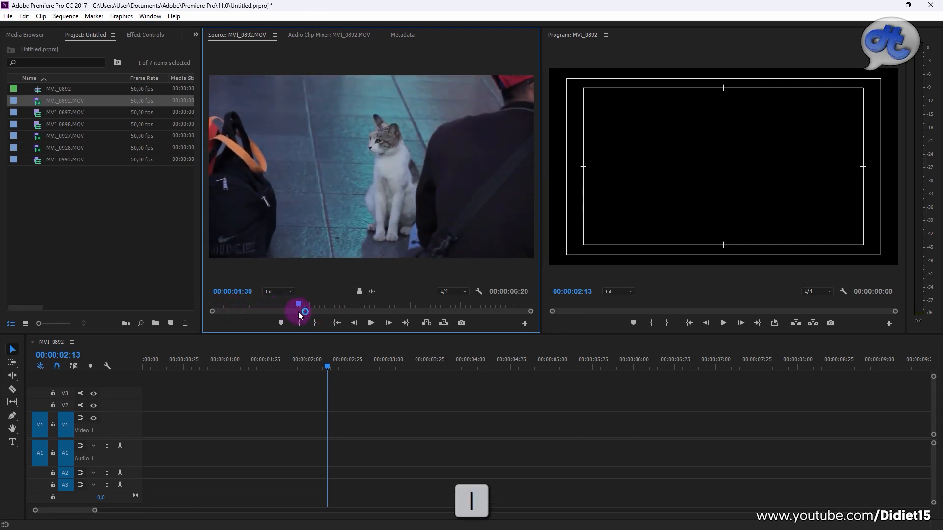
left_click_drag(311, 298, 343, 308)
key("o")
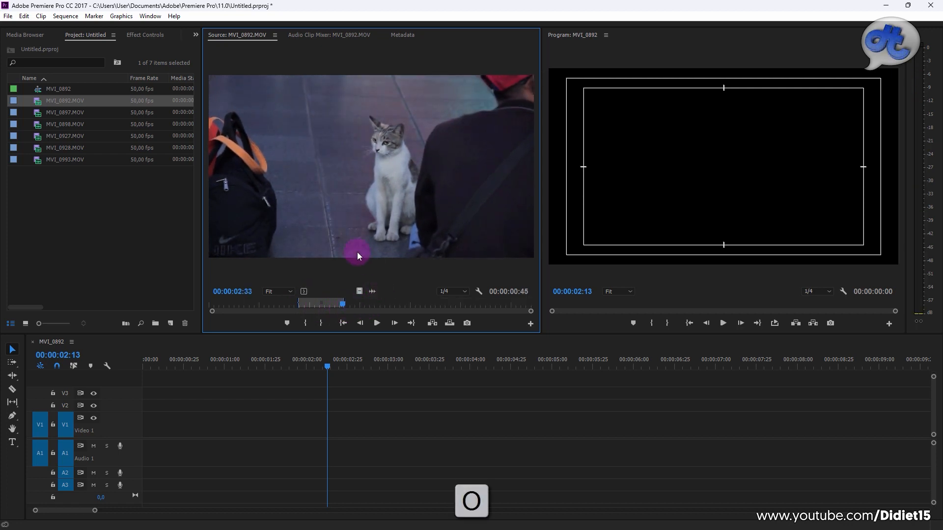
Place the marked section of MVI_0892.MOV at the start of track V1 and play it back
left_click_drag(341, 213, 142, 421)
left_click_drag(222, 362, 113, 364)
key("space")
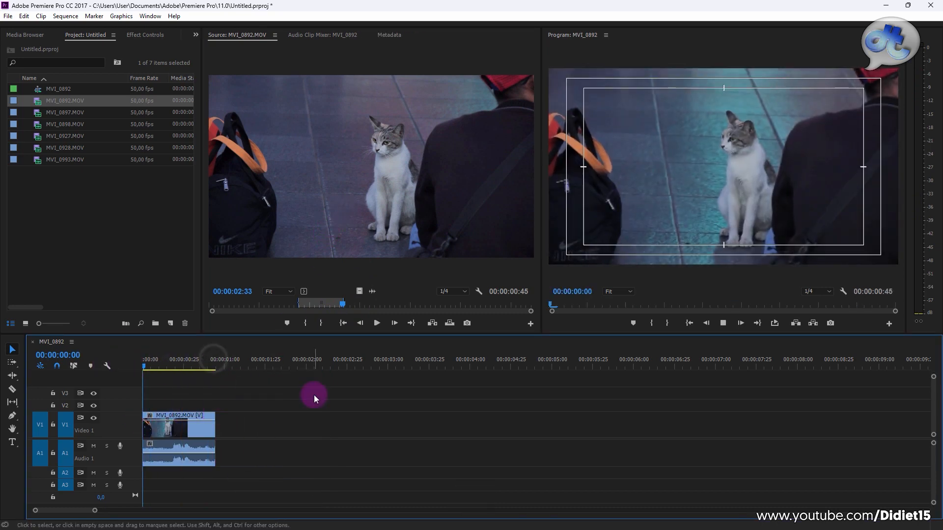
left_click(201, 363)
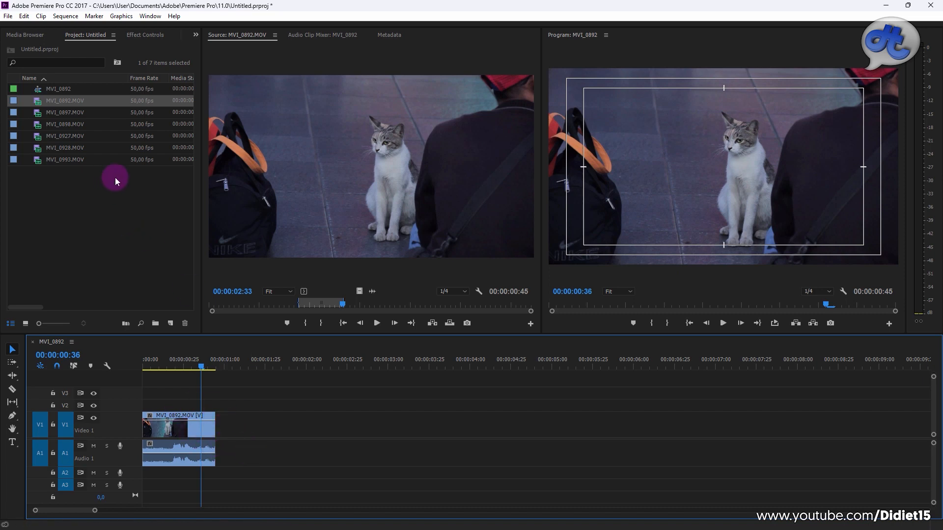
Open MVI_0897.MOV in the Source monitor and mark an In point near its start and an Out point at 00:00:02:43
left_click_drag(74, 114, 372, 235)
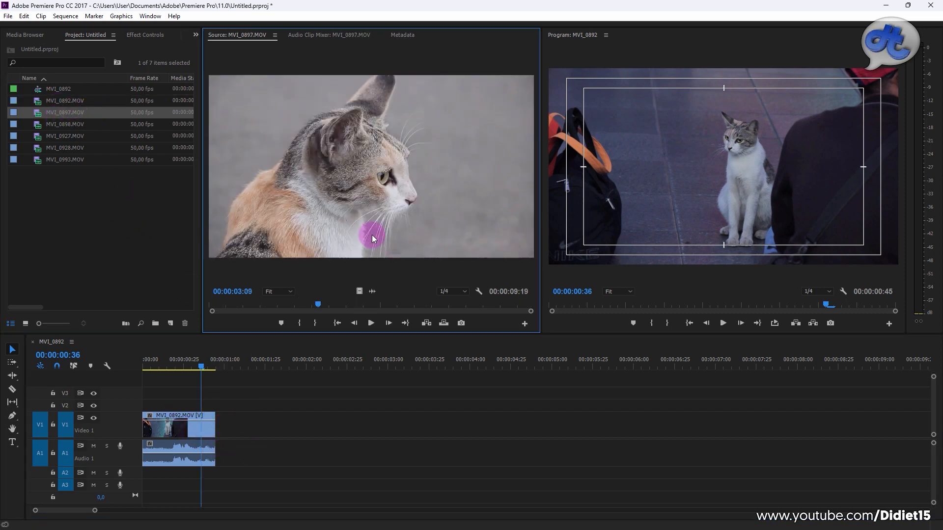
left_click_drag(317, 305, 294, 308)
key("i")
key("space")
left_click(307, 305)
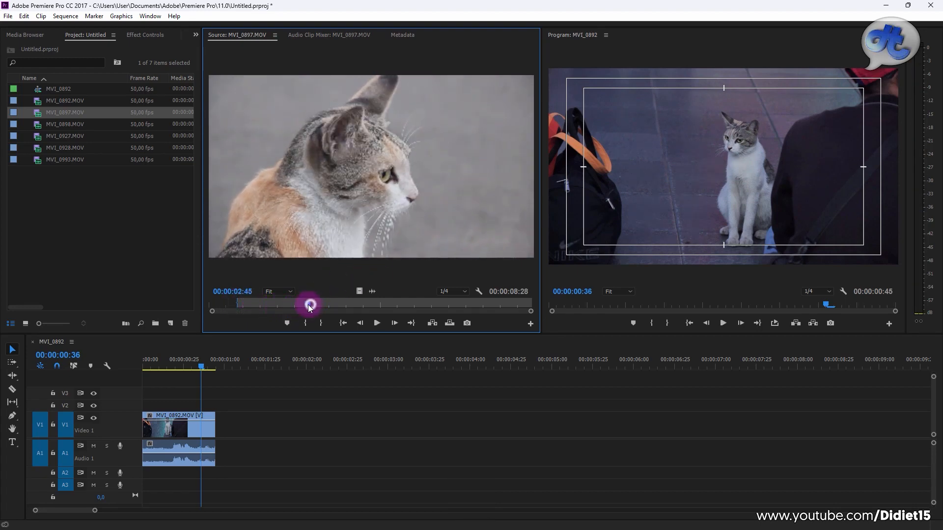
key("o")
Place the marked section of MVI_0897.MOV directly after MVI_0892 on V1 and play across the cut
left_click_drag(355, 189, 172, 368)
key("space")
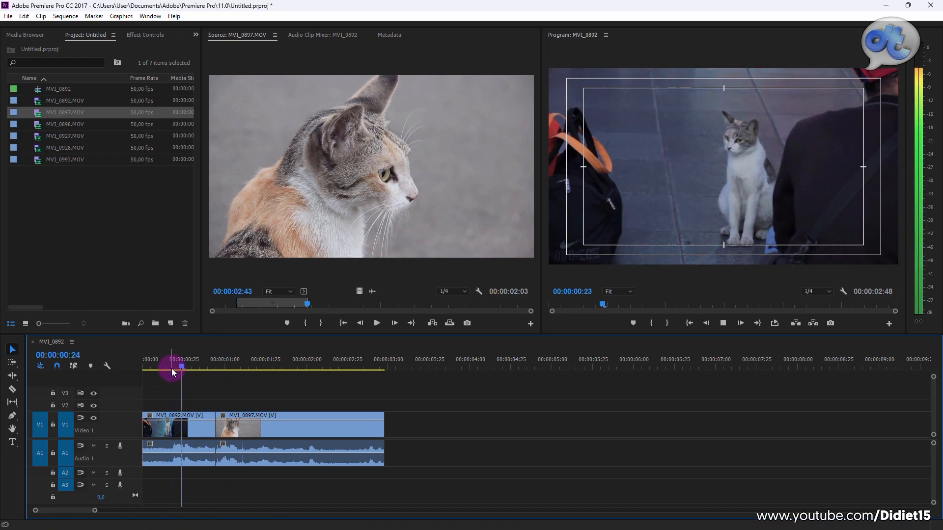
key("space")
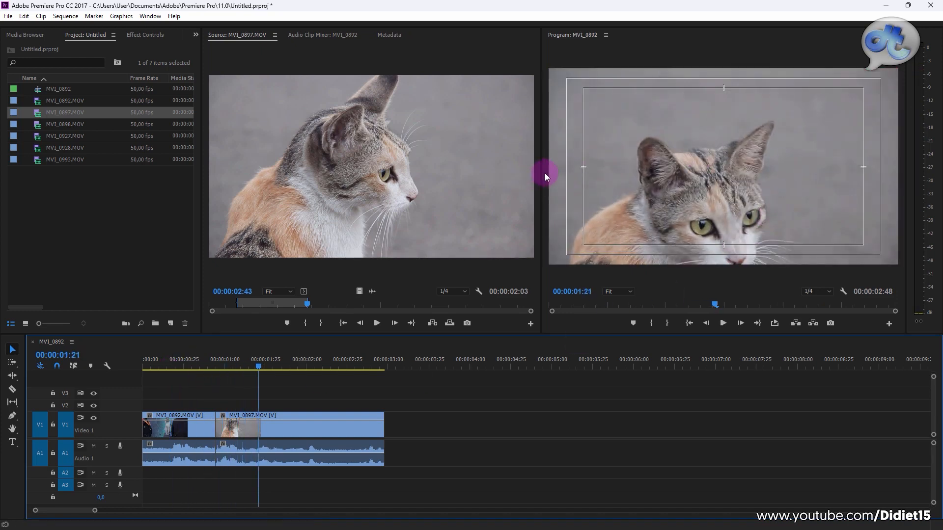
Enlarge the Program monitor and review the plain cut between the two cat clips
left_click_drag(539, 172, 492, 179)
left_click_drag(235, 365, 207, 367)
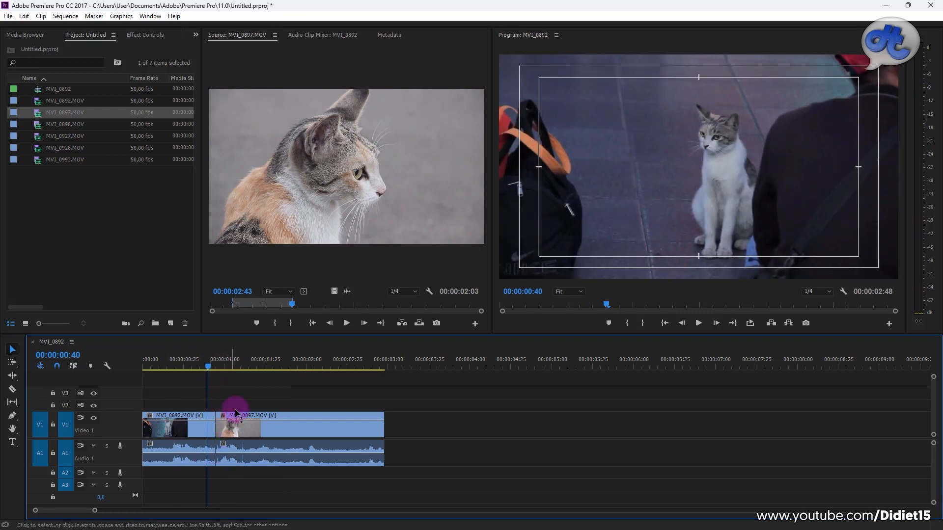
left_click_drag(207, 364, 263, 370)
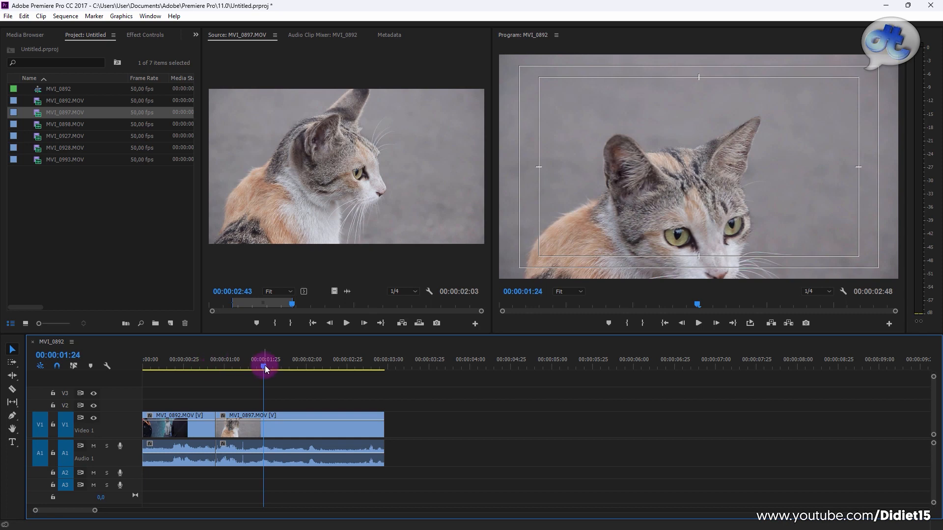
left_click_drag(264, 366, 176, 368)
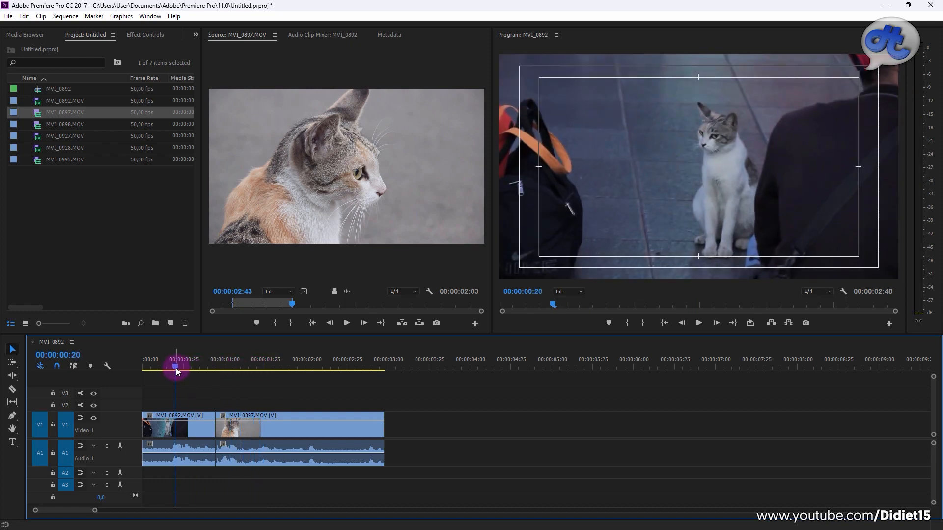
key("space")
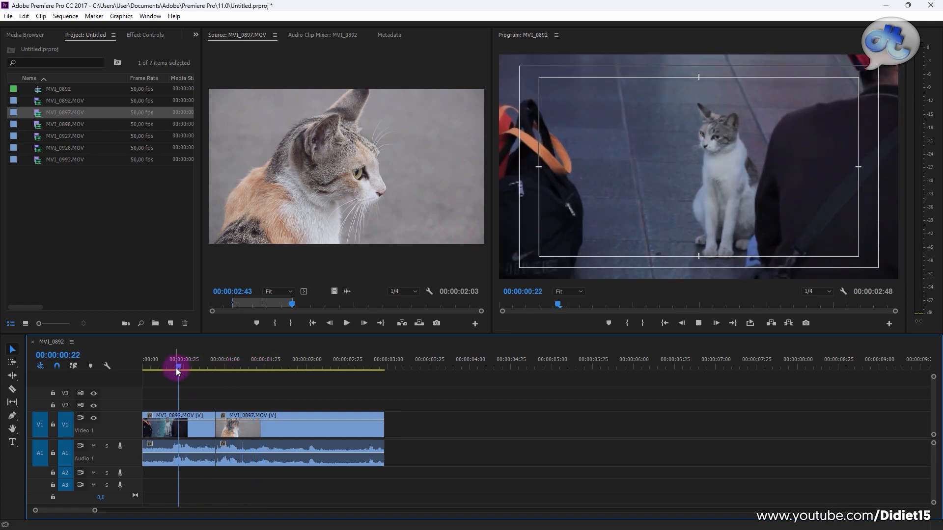
Apply the default Cross Dissolve transition to the video cut between MVI_0892 and MVI_0897
left_click(256, 427)
left_click(214, 424)
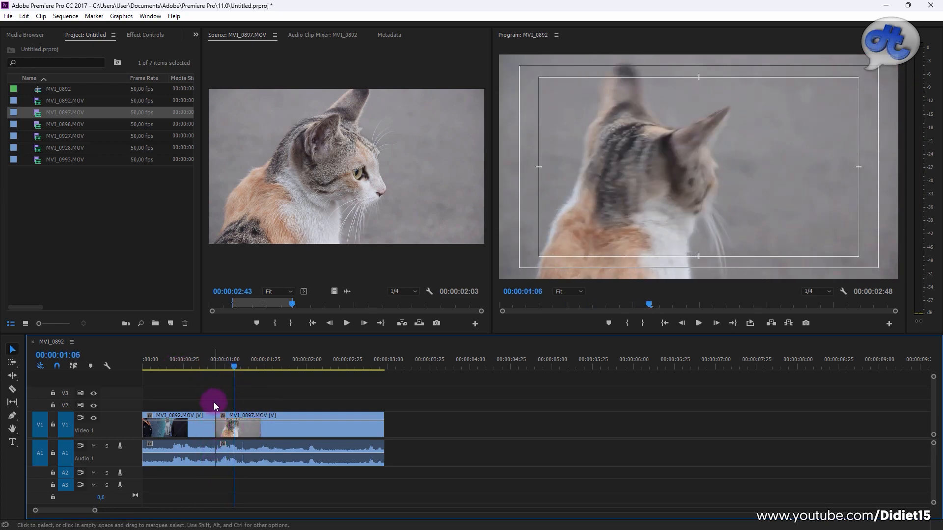
right_click(215, 431)
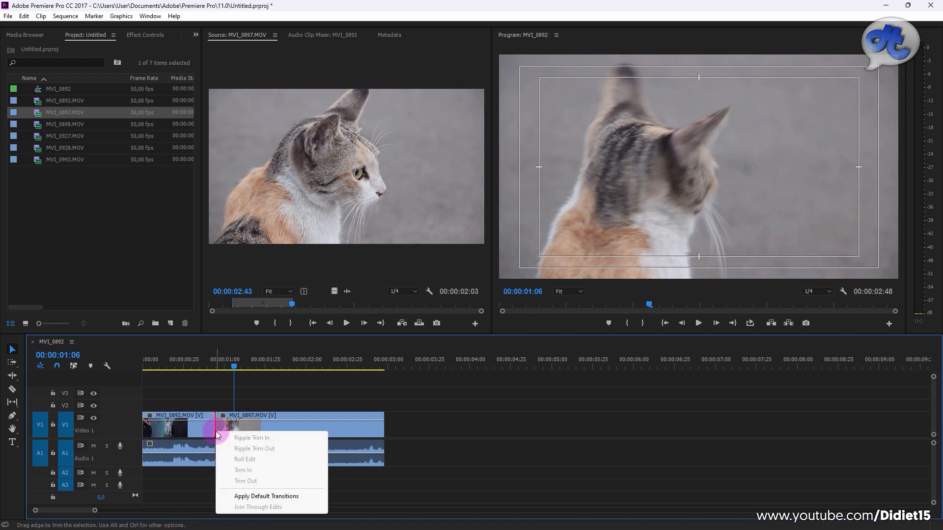
left_click(254, 497)
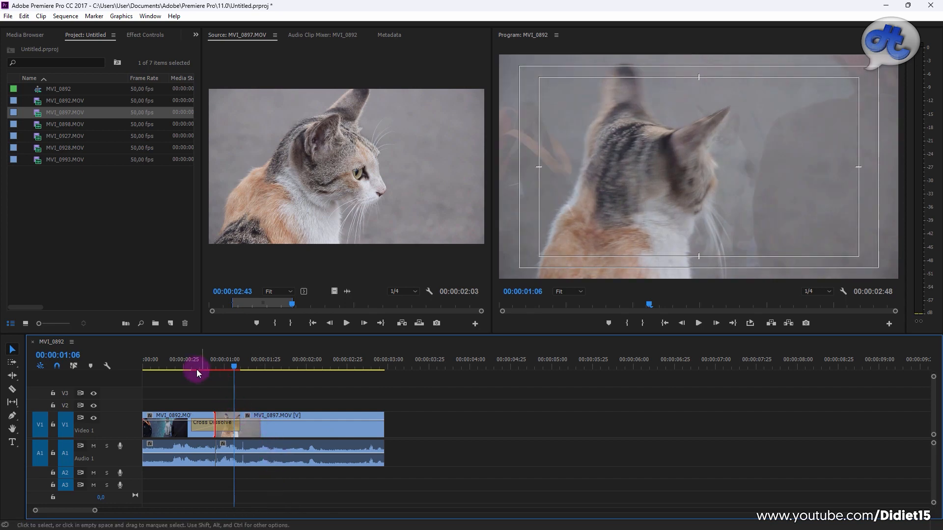
Play back the Cross Dissolve between the two clips several times to examine the transition
left_click(197, 369)
key("space")
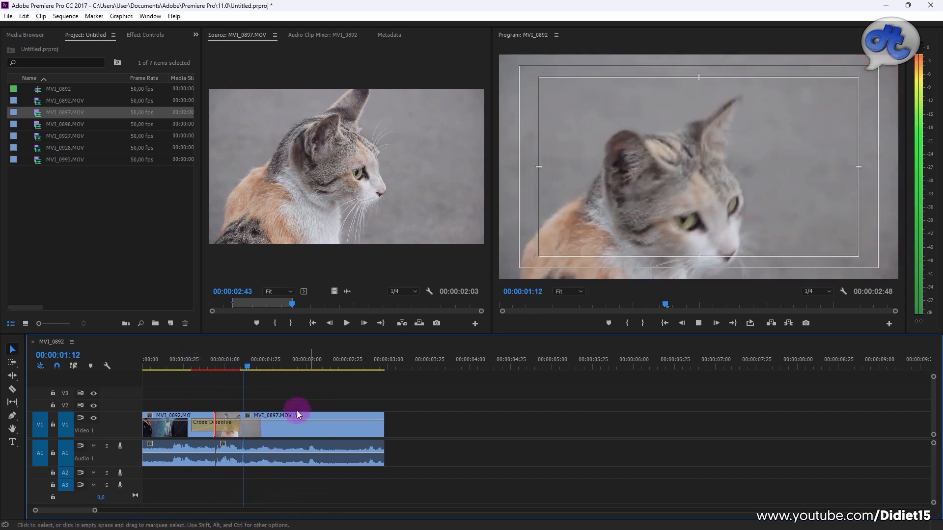
left_click_drag(216, 366, 191, 364)
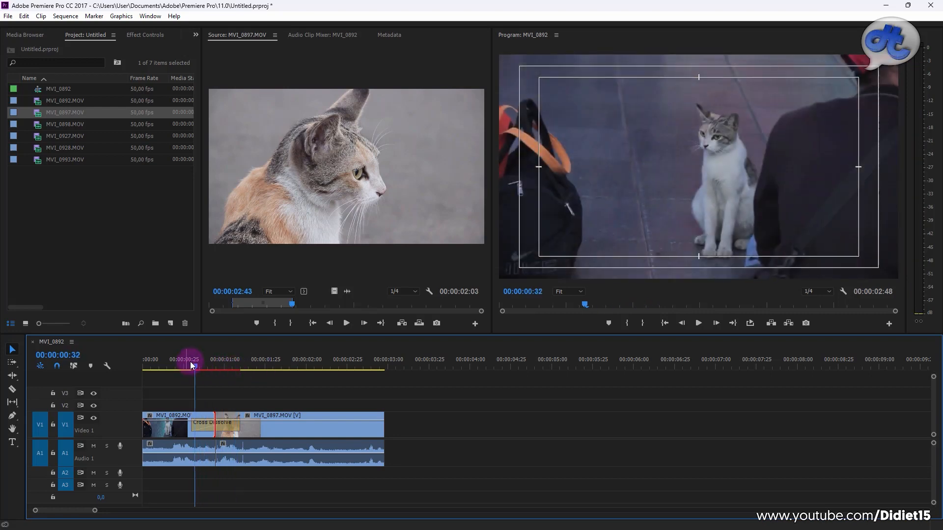
key("space")
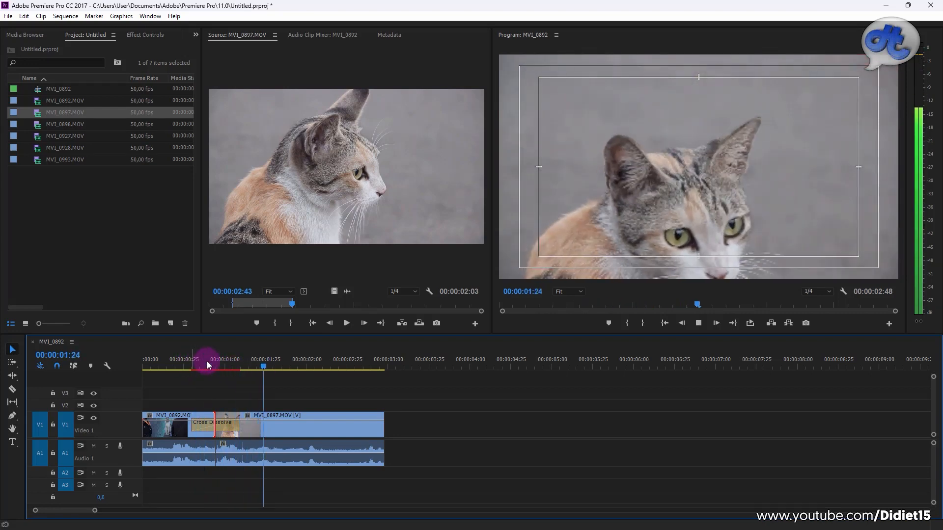
key("space")
left_click_drag(238, 370, 180, 366)
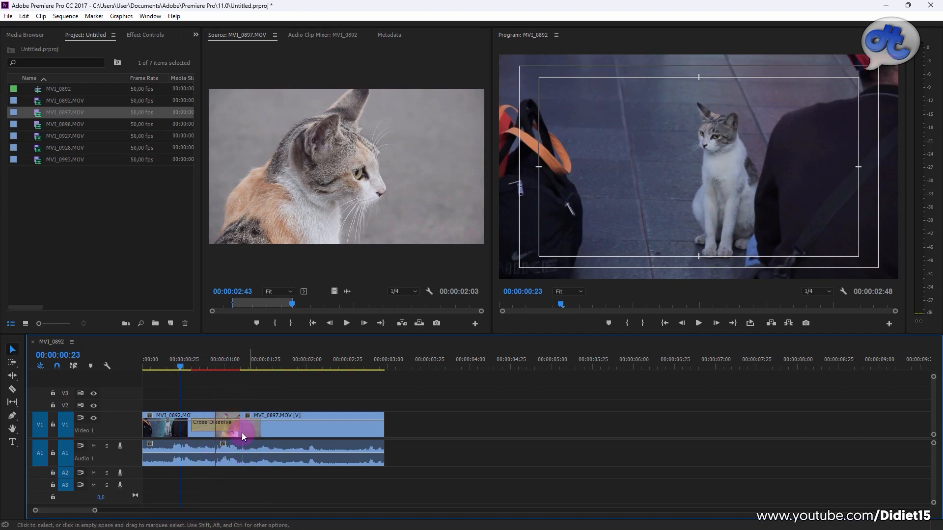
Select the video and audio parts of MVI_0897 separately to check how the timeline's linked selection behaves
left_click(255, 433)
left_click(242, 462, "alt")
left_click(264, 427)
left_click(264, 458)
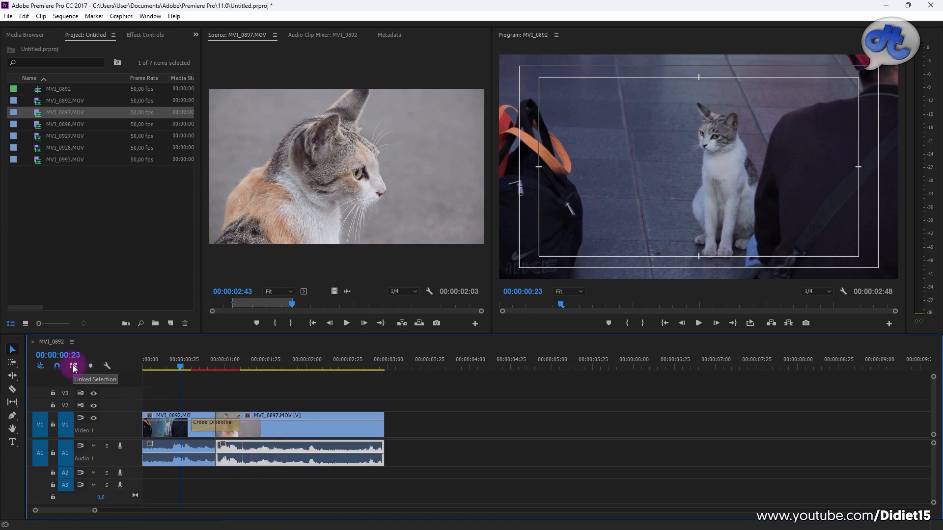
left_click(303, 423)
Delete the Cross Dissolve transition from the cut between the two clips
left_click(227, 432)
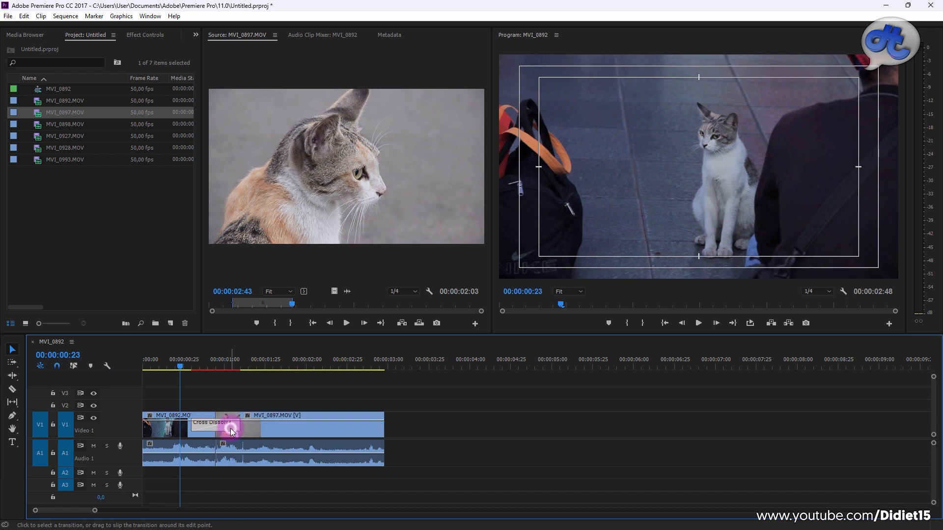
key("Delete")
Turn on Linked Selection in the timeline so that MVI_0897's video and audio are selected together
left_click(231, 428)
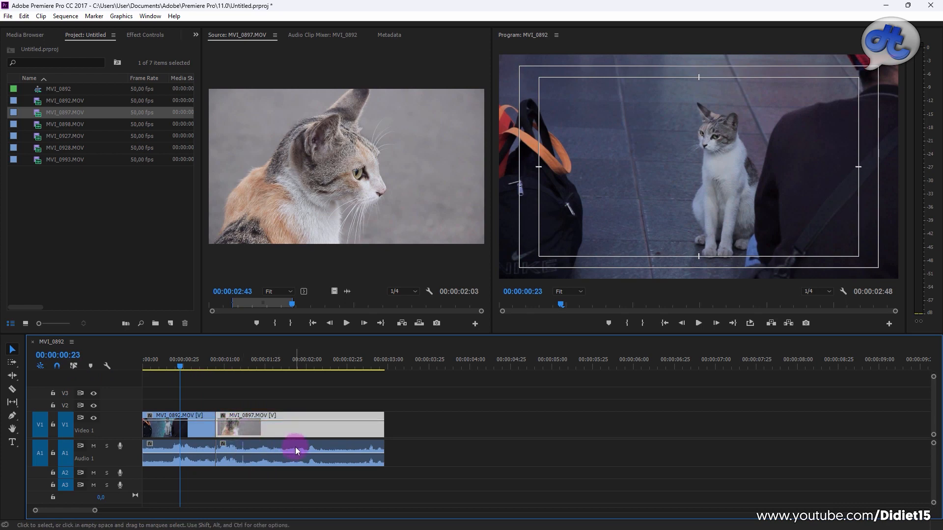
left_click(300, 376)
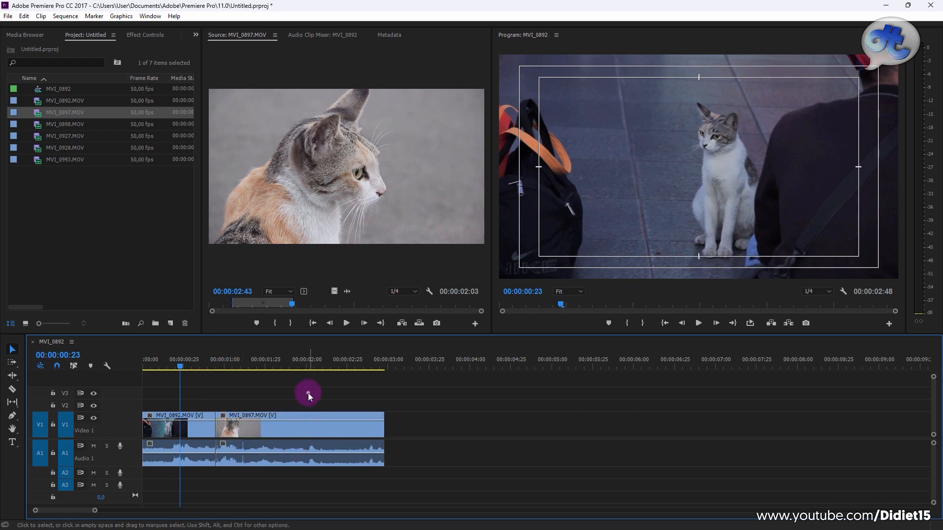
left_click(76, 367)
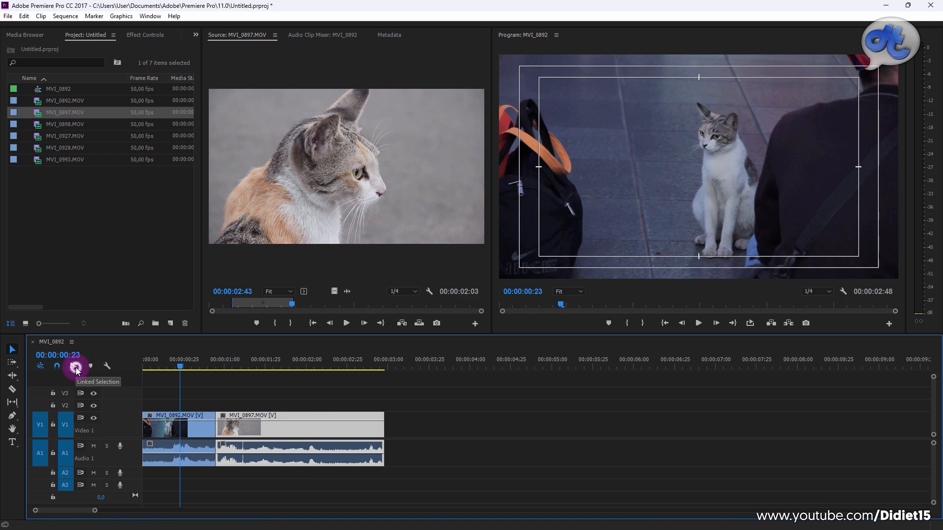
Try moving MVI_0897 along the timeline and toggling Linked Selection, undoing the clip moves
mouse_move(278, 432)
left_mouse_down()
mouse_move(361, 432)
mouse_move(288, 431)
left_mouse_up()
key("ctrl+z")
left_click_drag(348, 432, 270, 431)
left_click(74, 364)
mouse_move(250, 430)
left_mouse_down()
mouse_move(381, 432)
mouse_move(254, 428)
left_mouse_up()
left_click(252, 400)
left_click_drag(259, 385, 272, 472)
left_click(325, 406)
Select MVI_0892 and MVI_0897 in turn to check how their video and audio parts select, leaving nothing selected
left_click(196, 424)
left_click(267, 426)
left_click(202, 427)
left_click(273, 427)
left_click(482, 425)
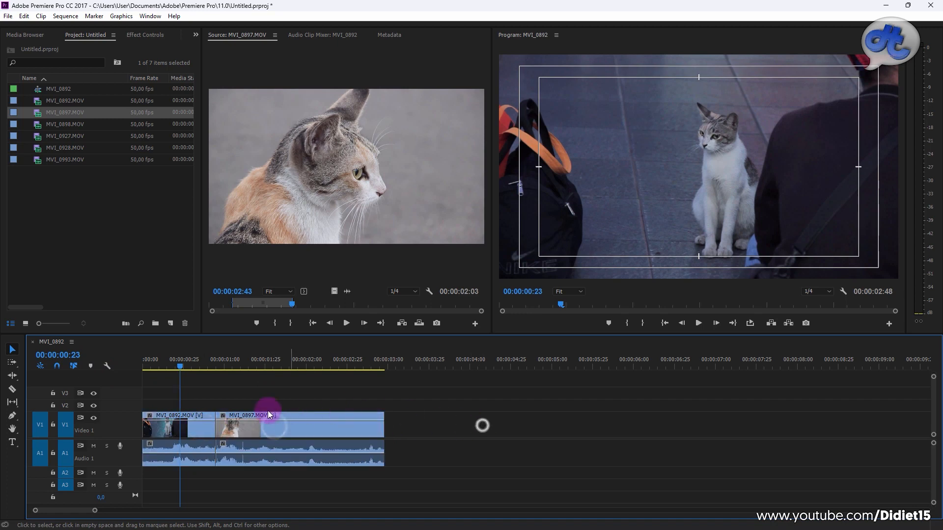
Apply the default transitions to the cut between MVI_0892 and MVI_0897 and play through the result
right_click(214, 428)
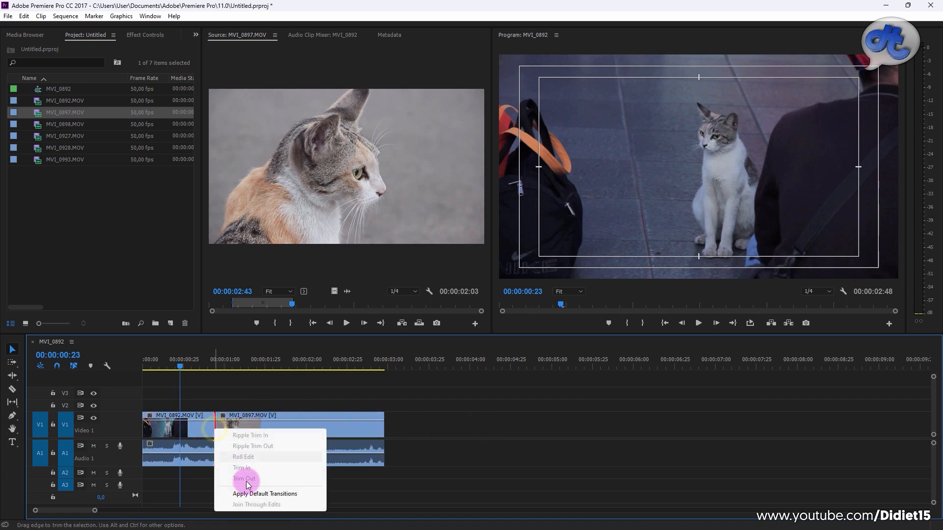
left_click(251, 491)
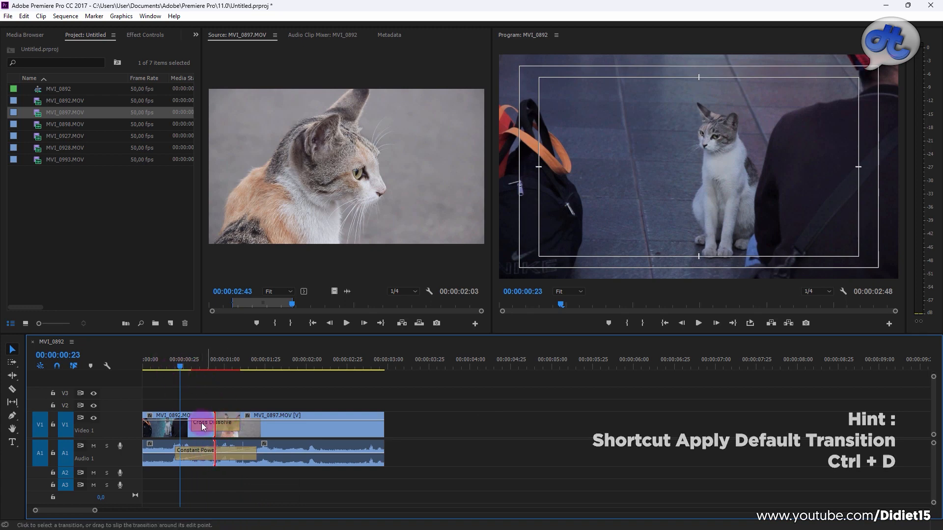
left_click(161, 361)
key("space")
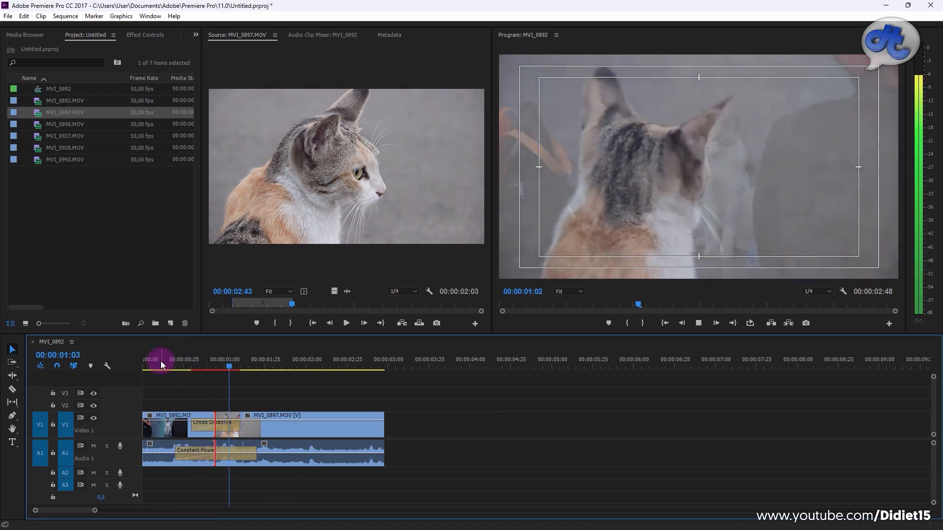
left_click_drag(170, 362, 222, 362)
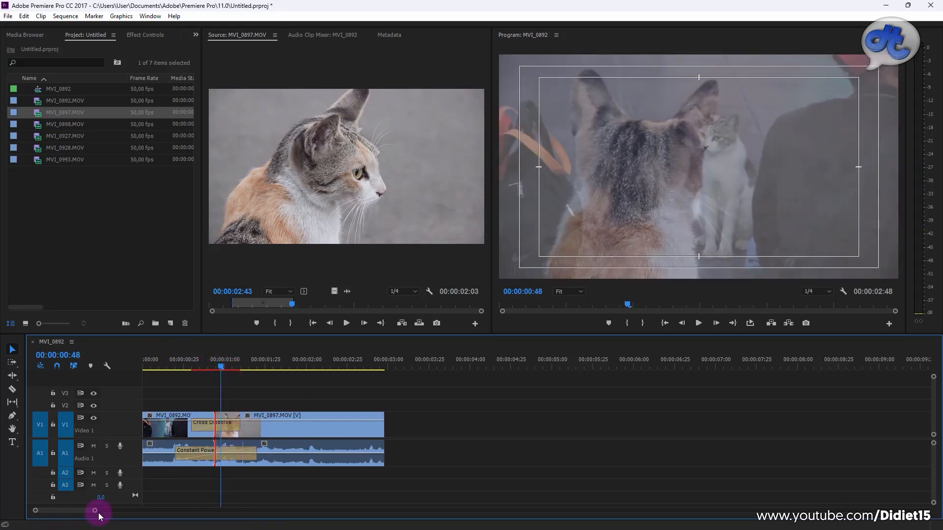
Slide the Cross Dissolve earlier so most of it lies over the end of MVI_0892, and scrub through it
left_click_drag(96, 510, 66, 511)
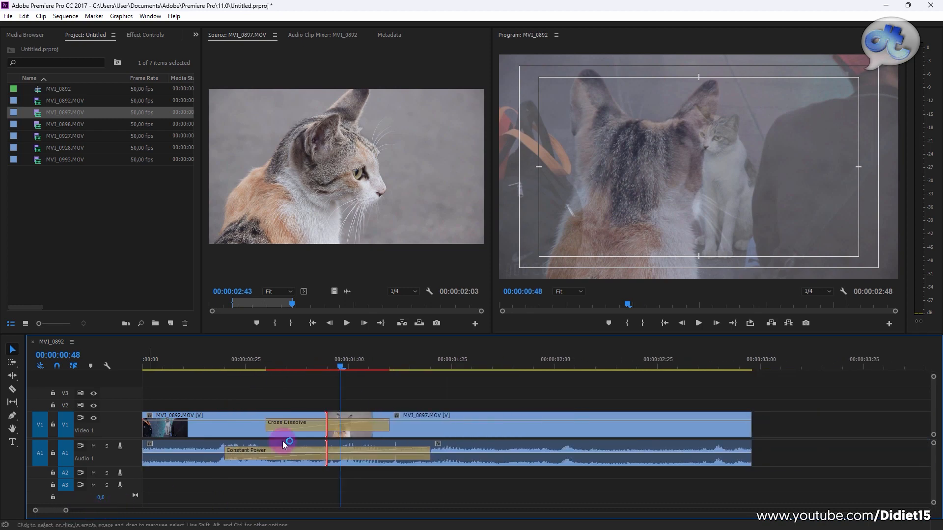
left_click(297, 448)
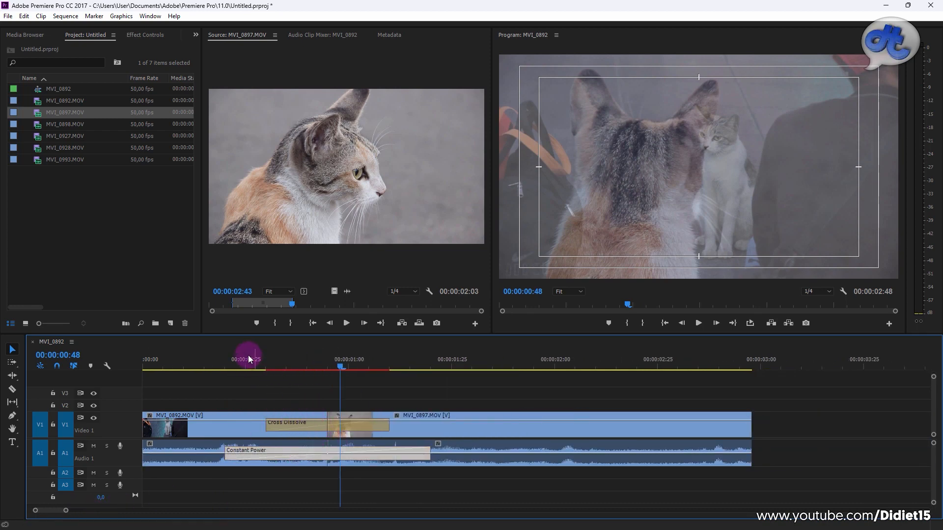
left_click(235, 426)
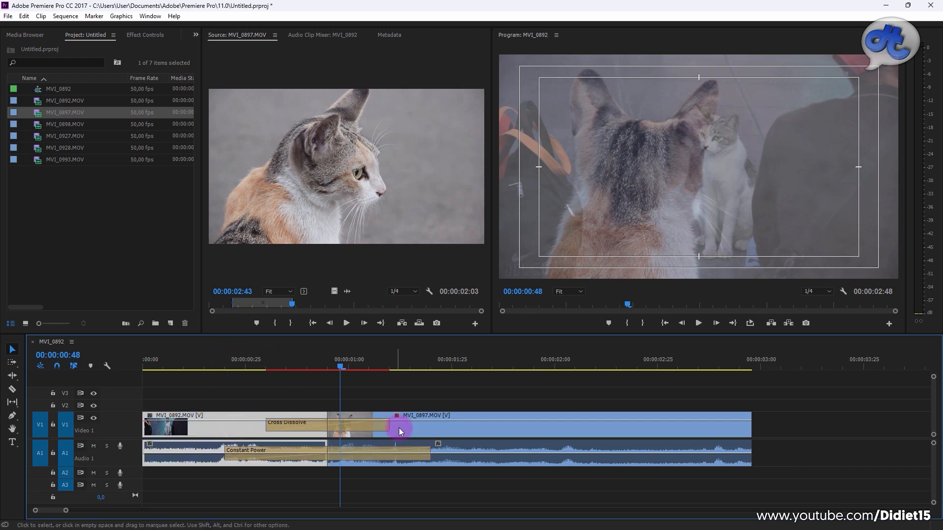
left_click_drag(301, 426, 270, 428)
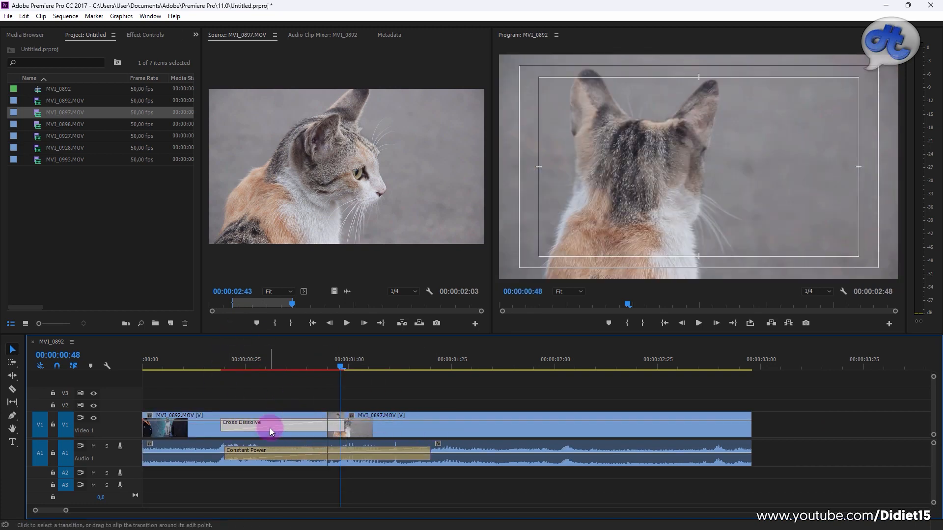
left_click_drag(213, 363, 265, 370)
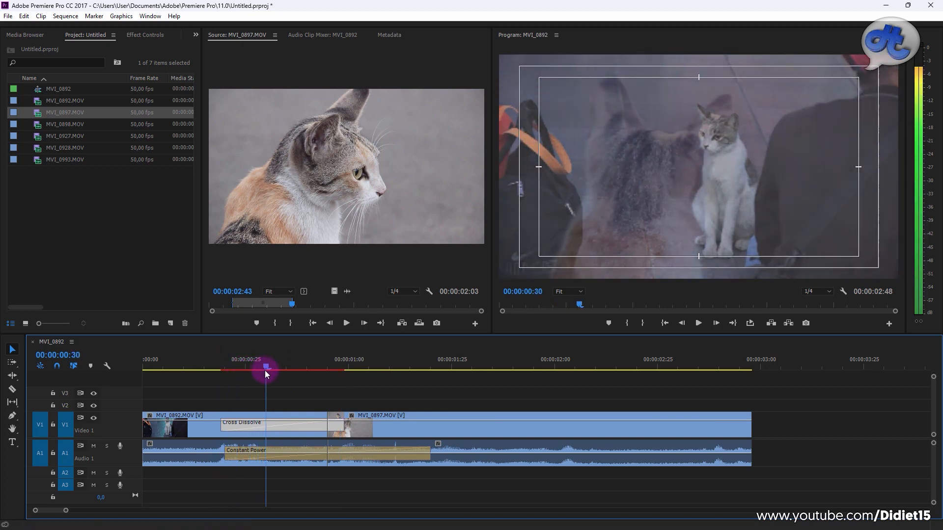
left_click(733, 148)
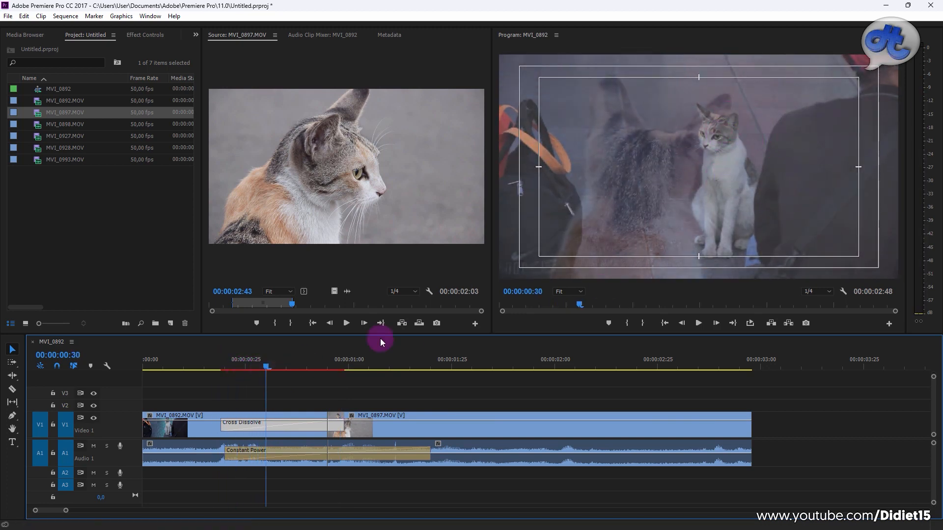
mouse_move(267, 366)
left_mouse_down()
mouse_move(331, 376)
mouse_move(269, 379)
left_mouse_up()
Scrub the MVI_0897 source back to its In point and compare that frame with the sequence around the cut
left_click(363, 433)
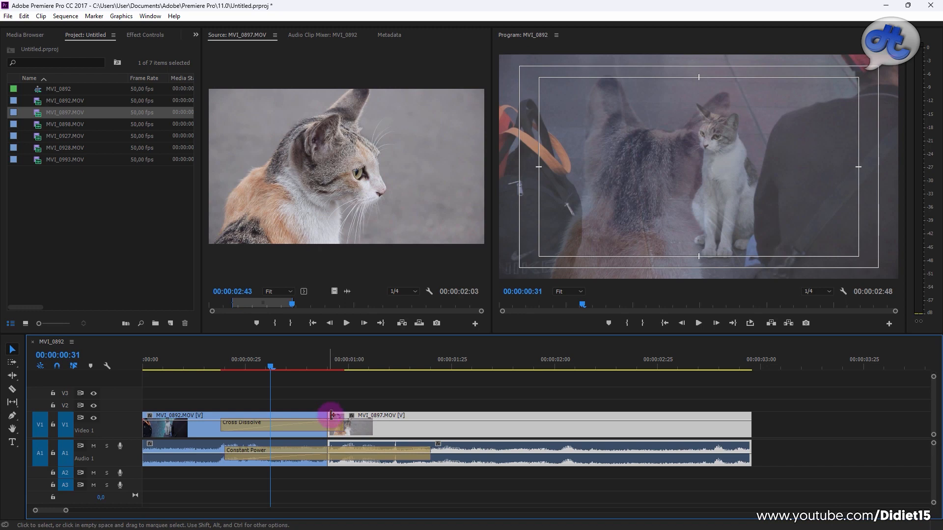
left_click(395, 431)
left_click_drag(290, 305, 270, 303)
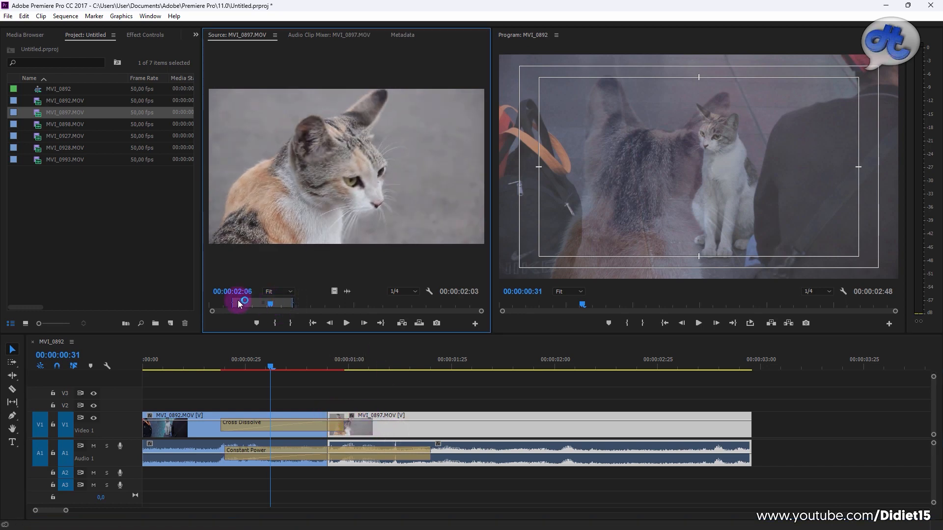
left_click_drag(269, 305, 236, 305)
left_click(326, 363)
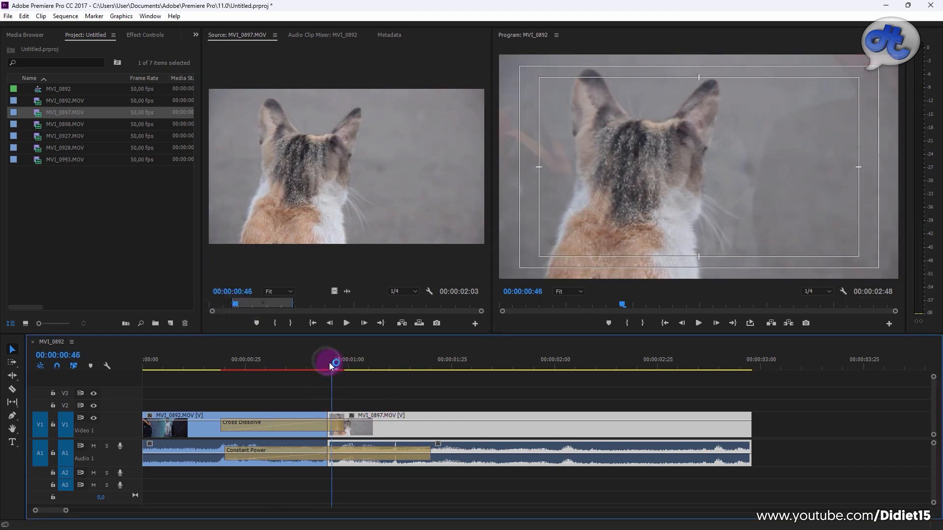
left_click(312, 366)
Lengthen the Cross Dissolve on both sides of the cut and slide it earlier, close to the start of MVI_0892
mouse_move(302, 425)
left_mouse_down()
mouse_move(330, 426)
mouse_move(289, 423)
left_mouse_up()
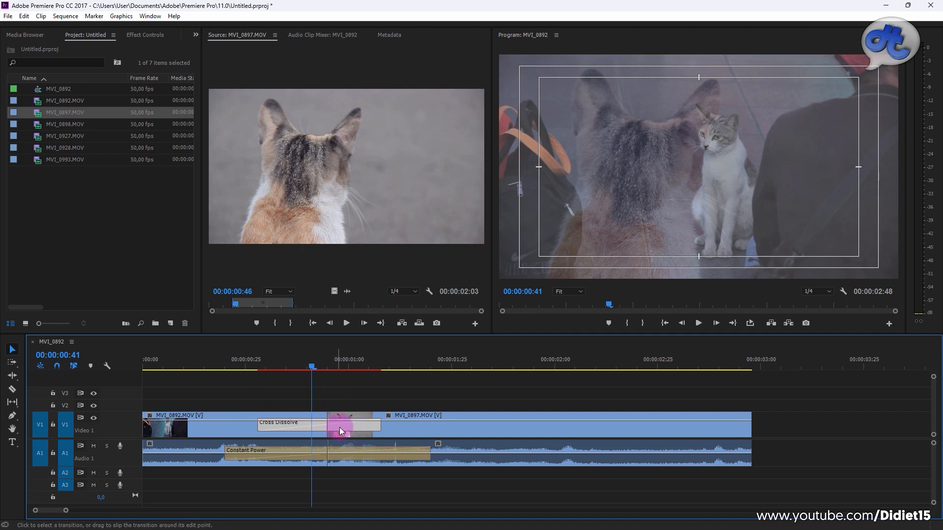
left_click_drag(263, 427, 204, 425)
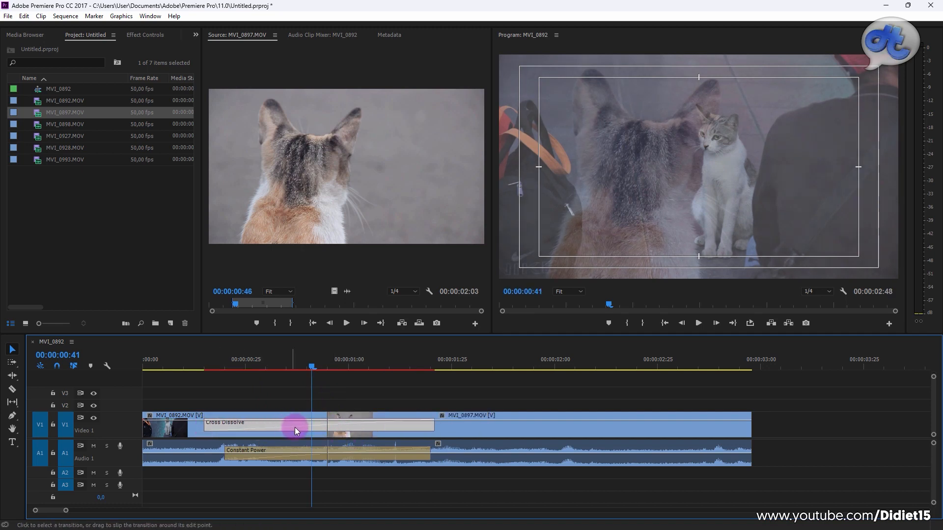
left_click_drag(294, 427, 171, 426)
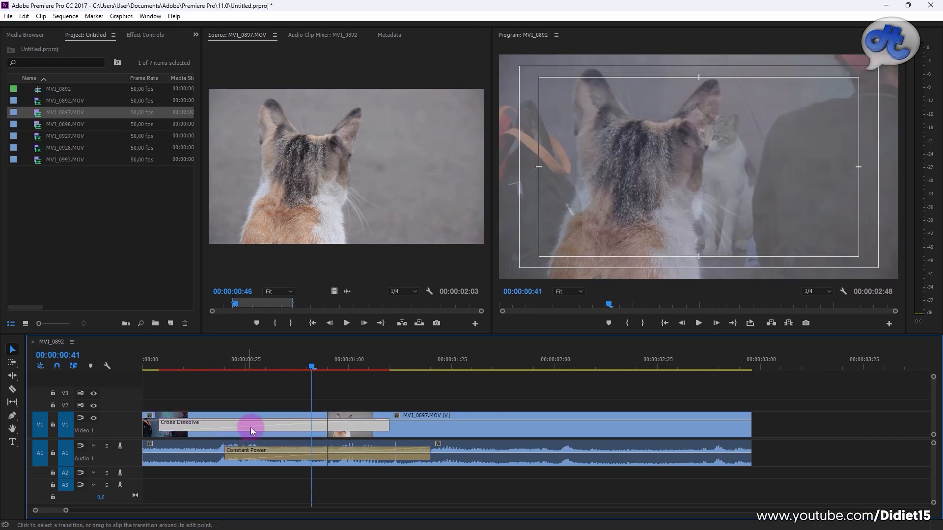
left_click_drag(251, 427, 218, 426)
Play the sequence from its start through the end of the Cross Dissolve to examine the longer transition
left_click(309, 368)
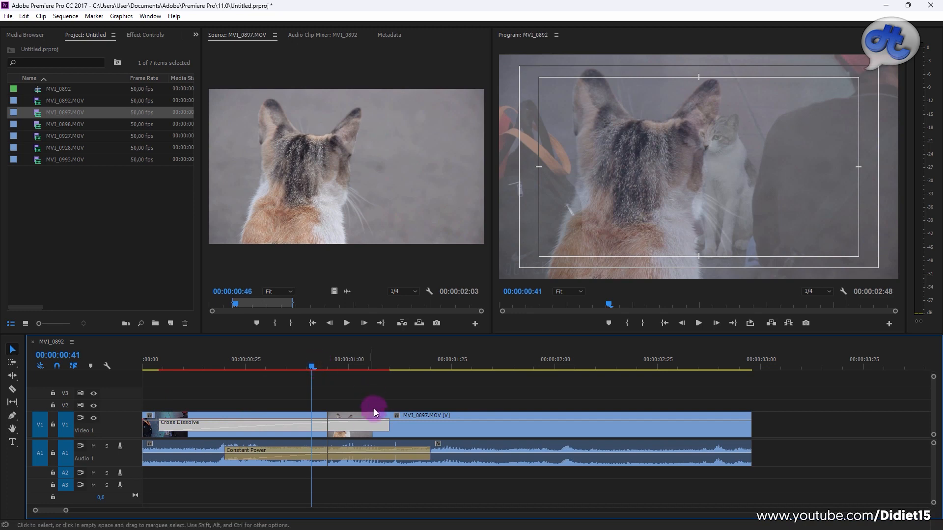
left_click(448, 429)
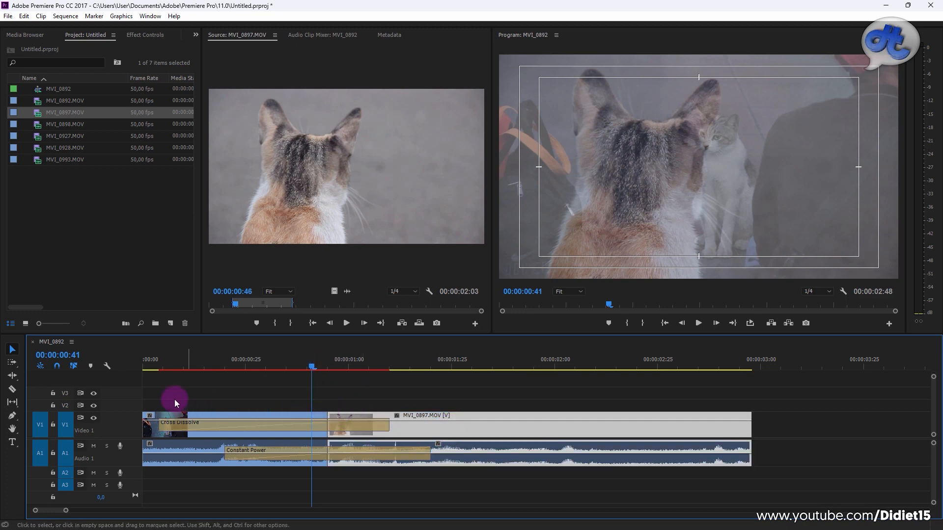
left_click_drag(295, 366, 107, 363)
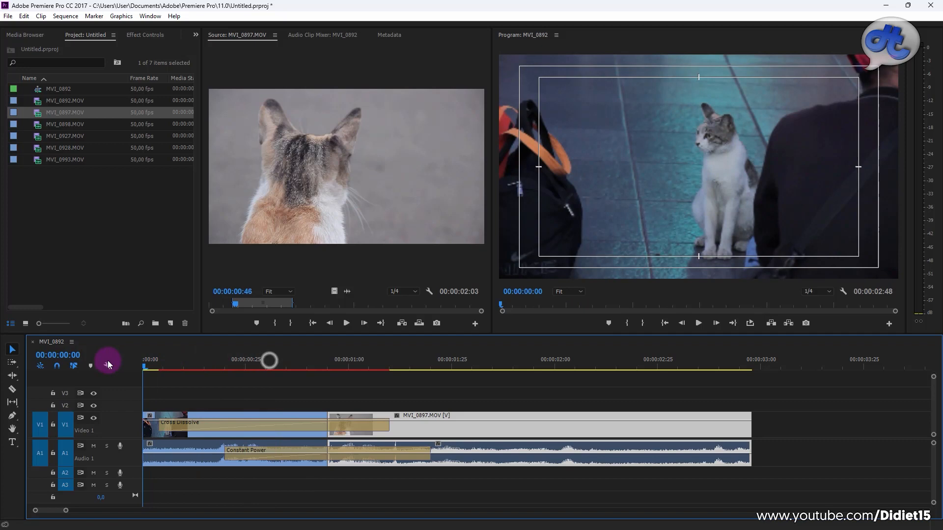
key("space")
key("space")
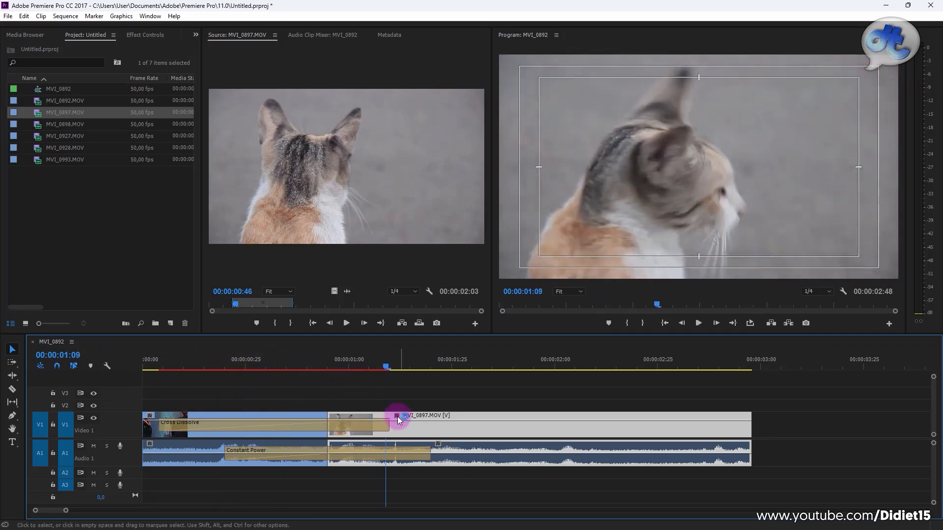
Slide the Cross Dissolve later so it lies mostly over MVI_0897, and play through it twice
left_click_drag(343, 431, 397, 428)
left_click(306, 352)
key("space")
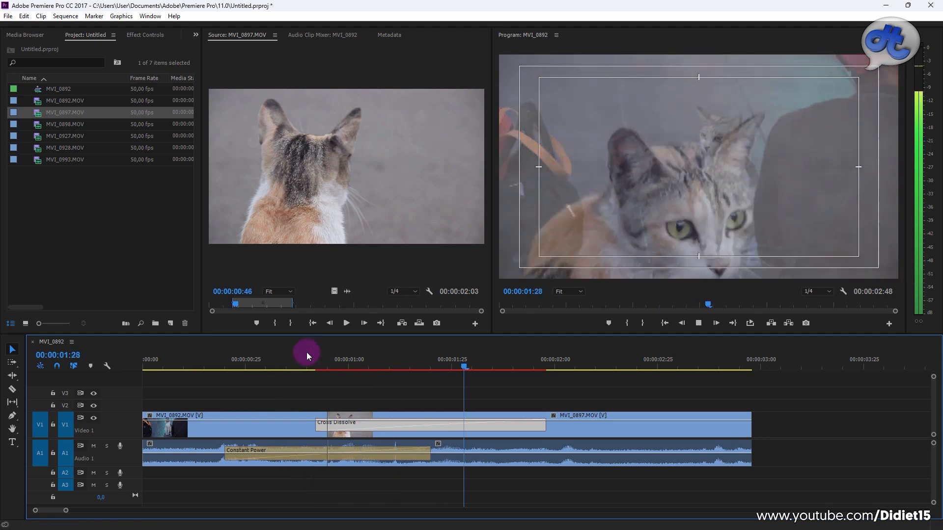
left_click(309, 354)
key("space")
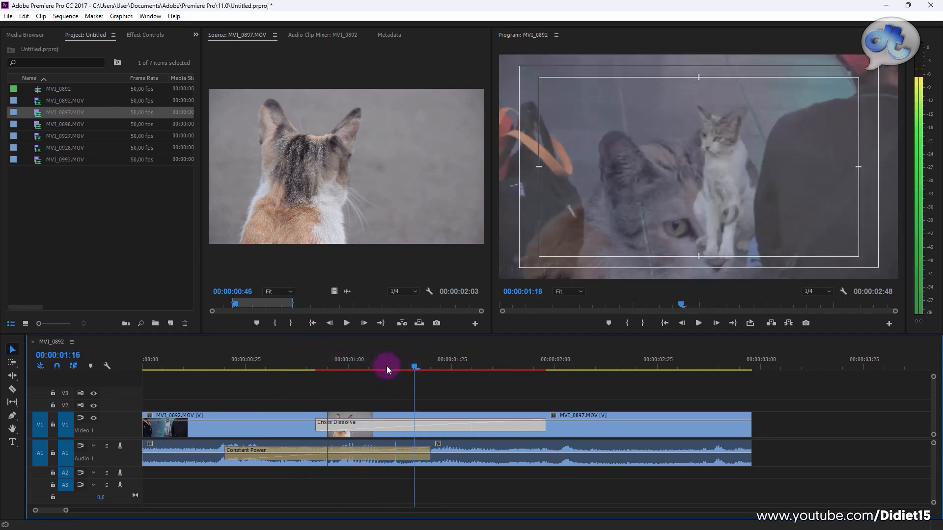
key("space")
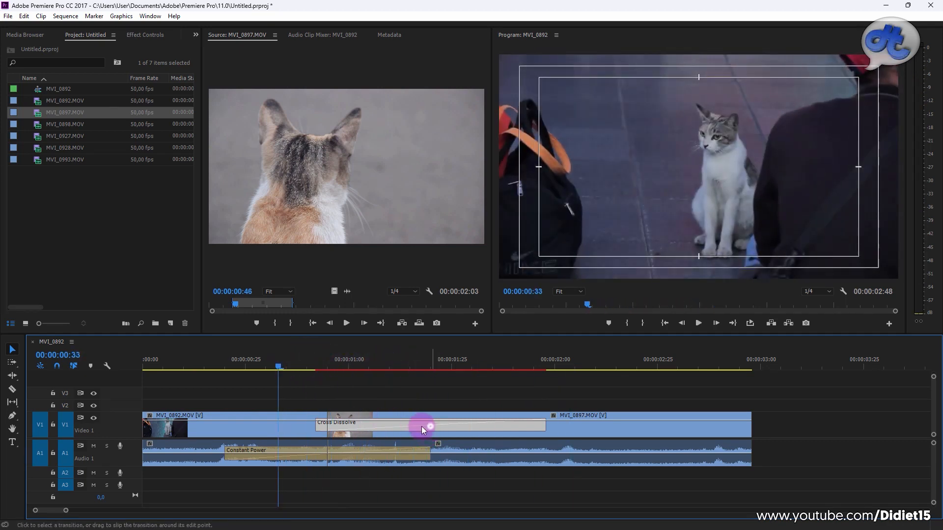
Slide the Cross Dissolve back toward MVI_0892 and shorten both the Constant Power and Cross Dissolve transitions
left_click_drag(421, 426, 331, 426)
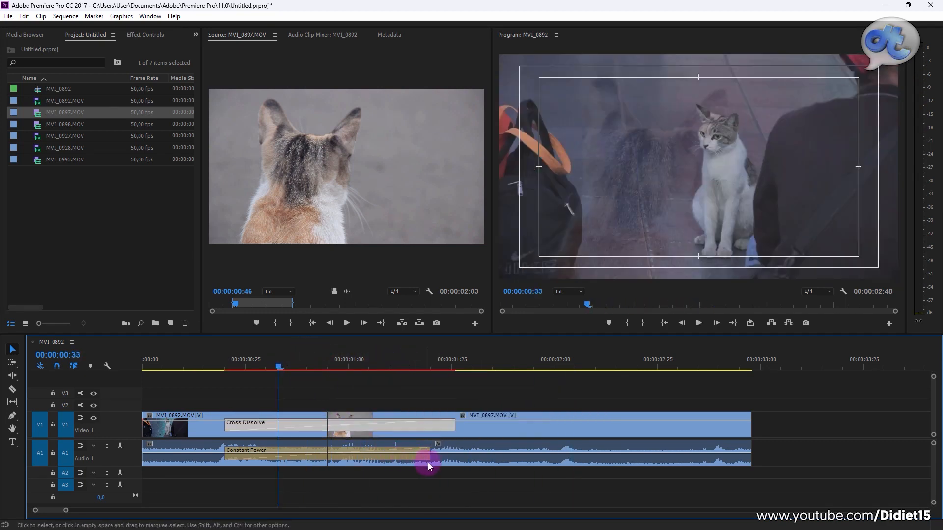
left_click_drag(430, 459, 336, 458)
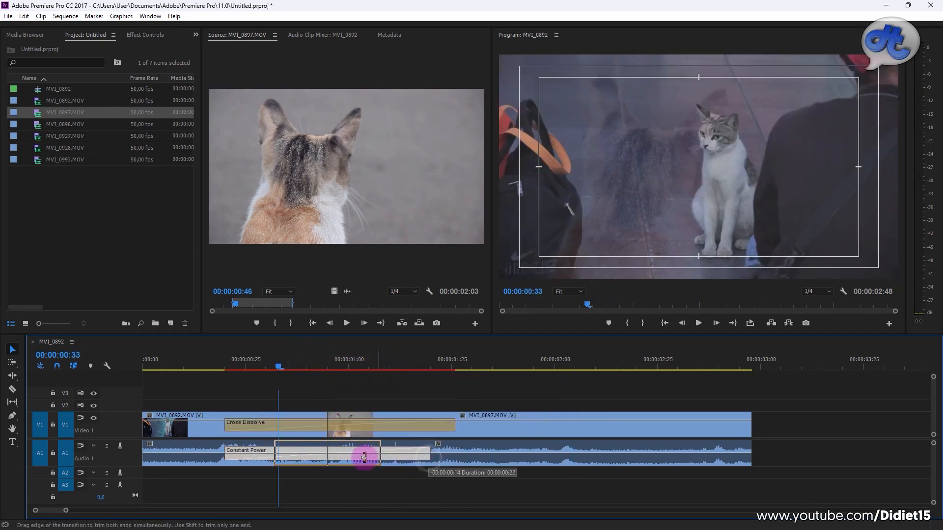
left_click(449, 427)
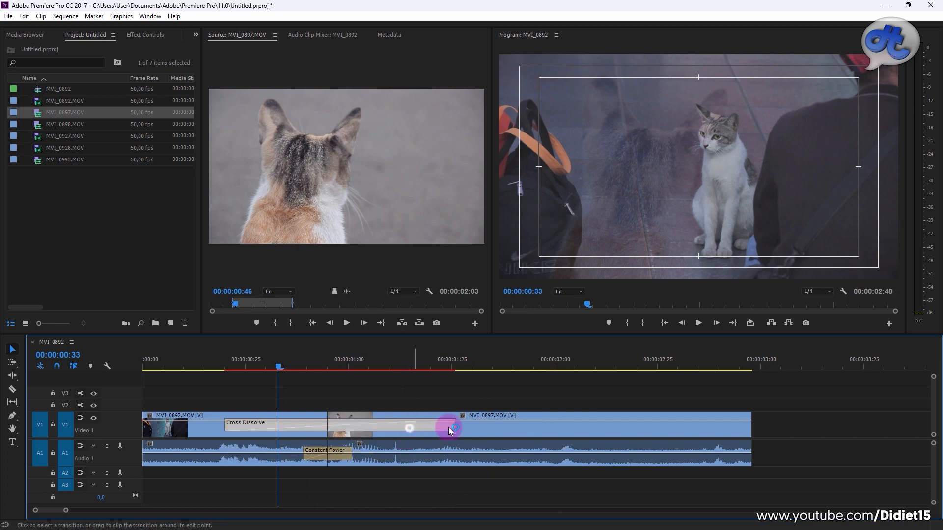
left_click_drag(454, 426, 361, 426)
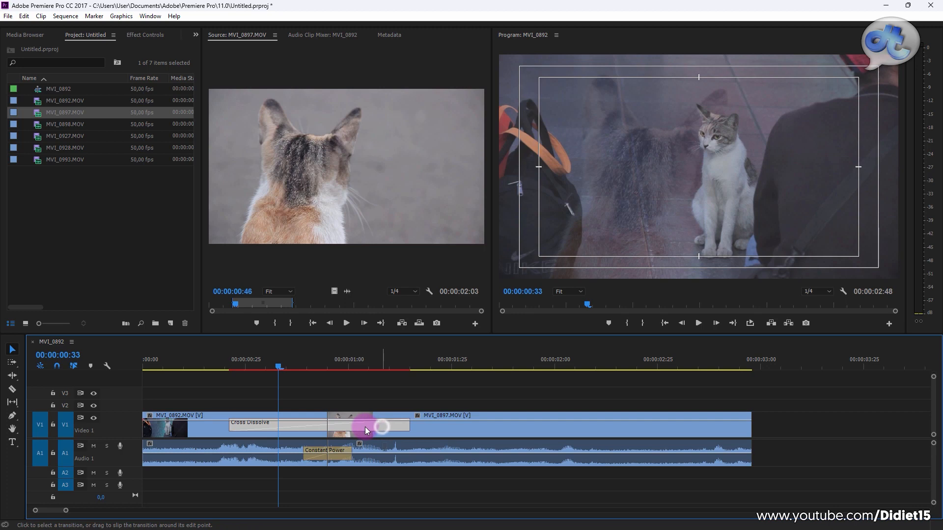
Mute the Audio 1 track and play through the shortened Cross Dissolve
left_click_drag(223, 360, 275, 368)
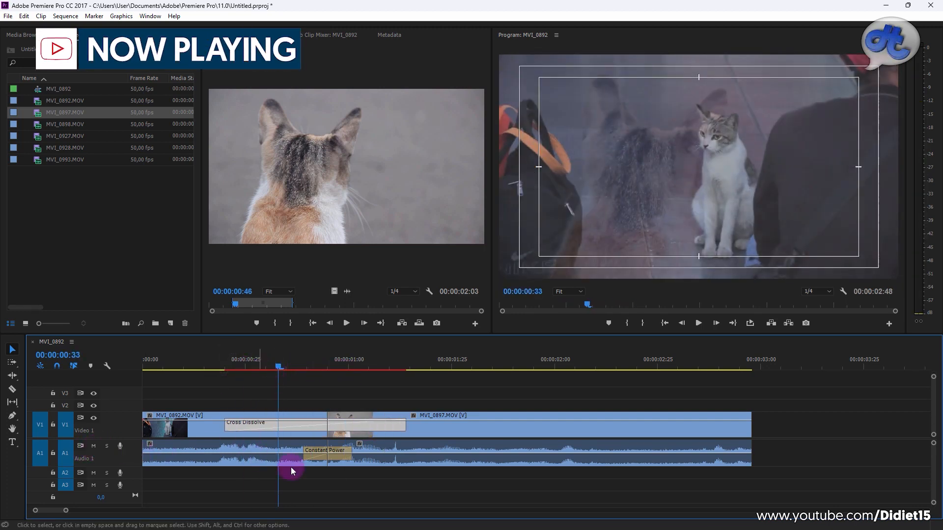
left_click(93, 446)
left_click_drag(315, 361, 192, 363)
key("space")
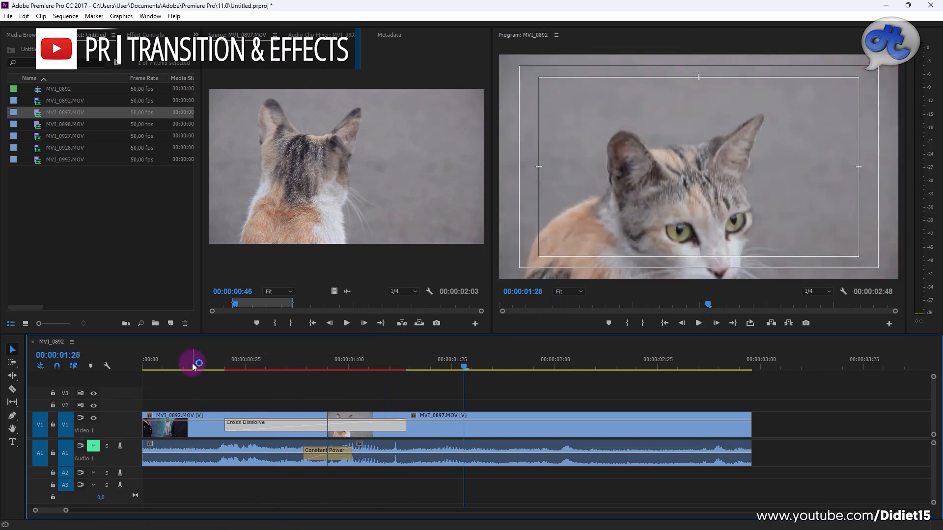
left_click_drag(205, 367, 254, 368)
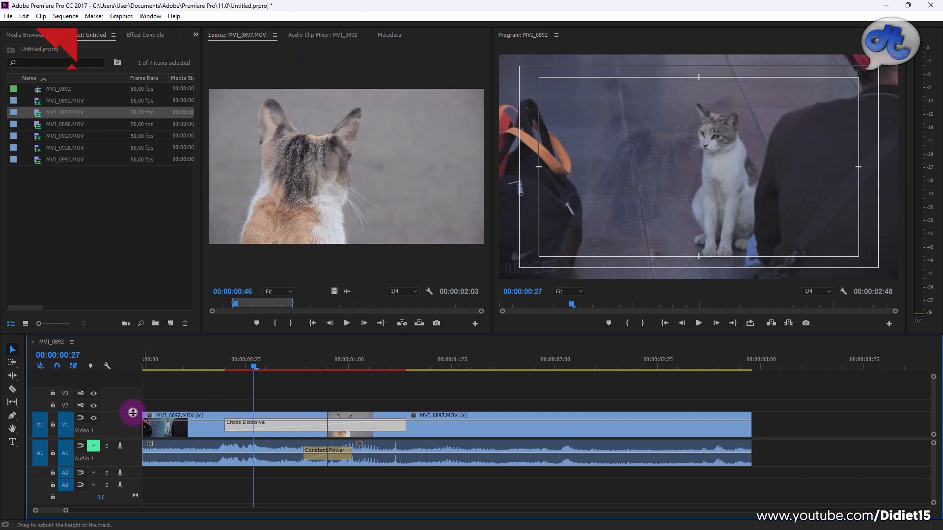
Slightly increase the height of the Video 1 track and place the playhead near the start of the Cross Dissolve
left_click_drag(132, 406, 131, 400)
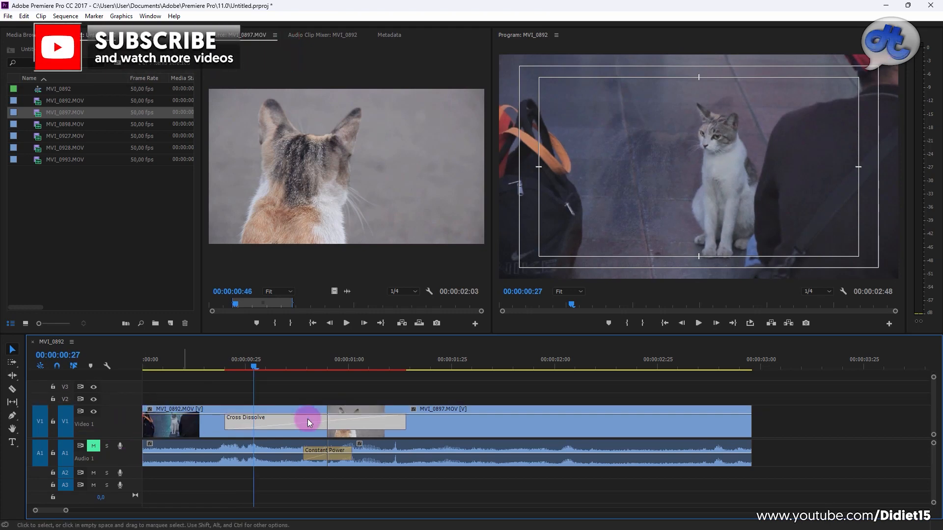
mouse_move(234, 363)
left_mouse_down()
mouse_move(255, 367)
mouse_move(223, 366)
mouse_move(250, 368)
left_mouse_up()
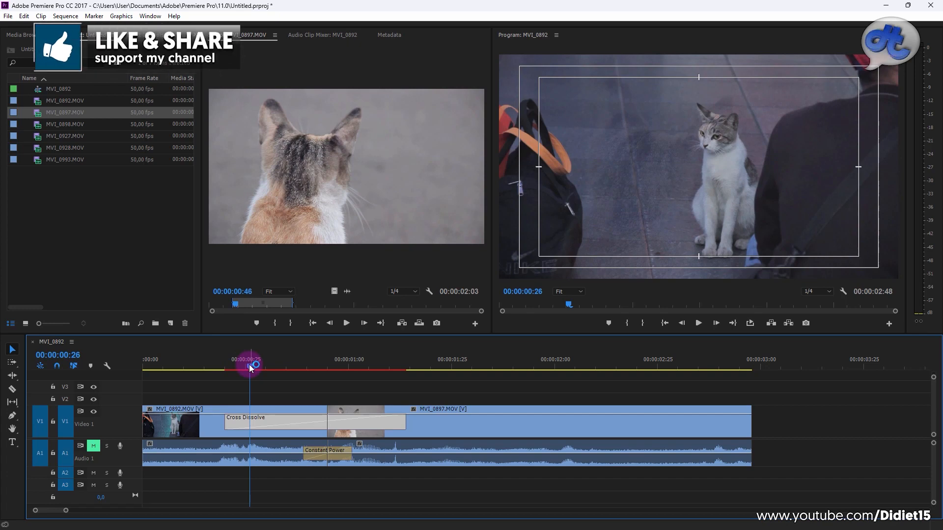
left_click_drag(249, 366, 229, 366)
left_click(661, 166)
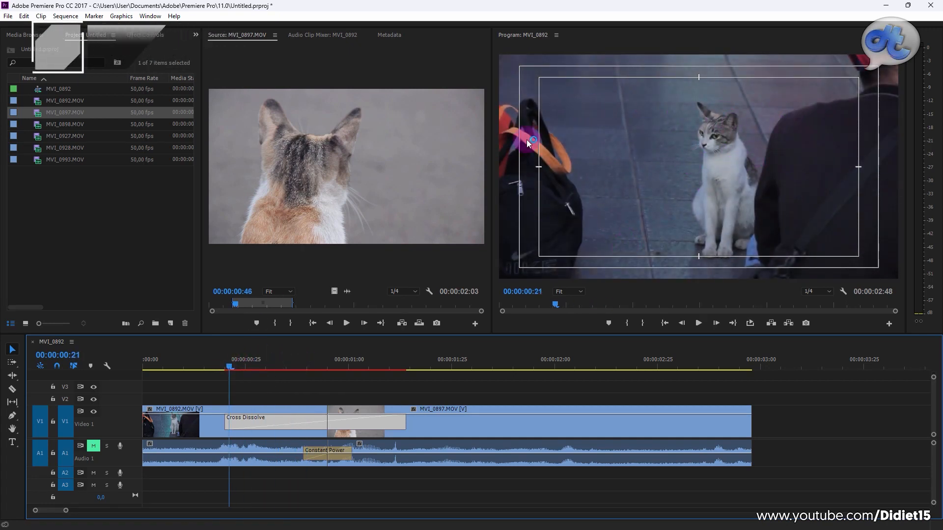
Bring up the Effects list and expand its Video Transitions category
left_click(197, 37)
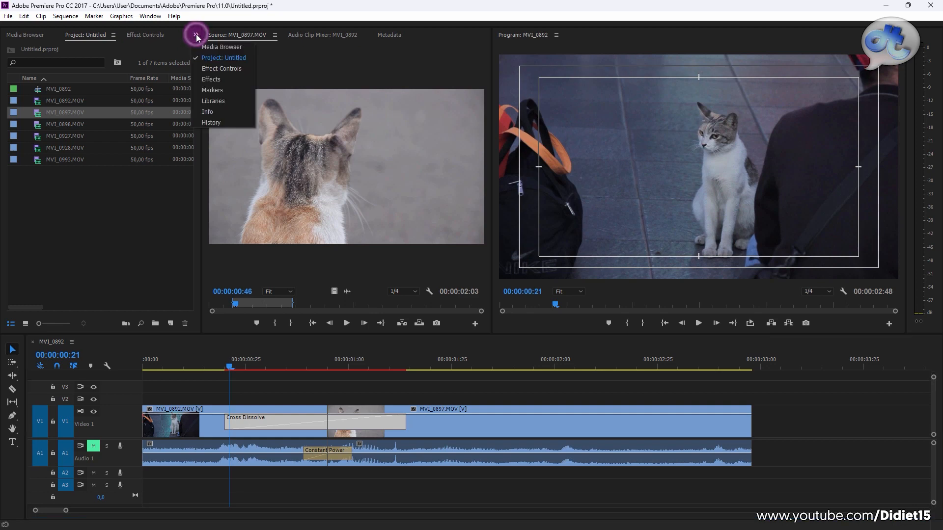
left_click(92, 35)
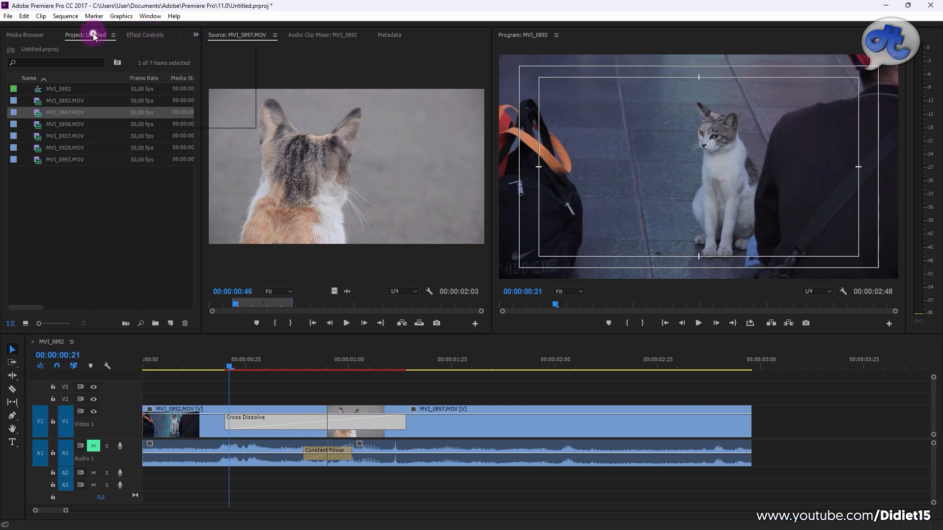
left_click(143, 35)
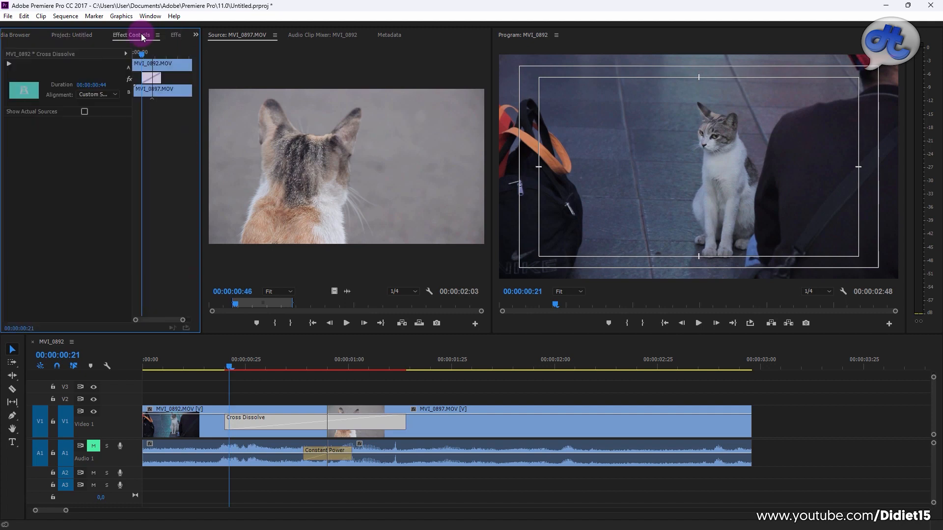
key("shift+1")
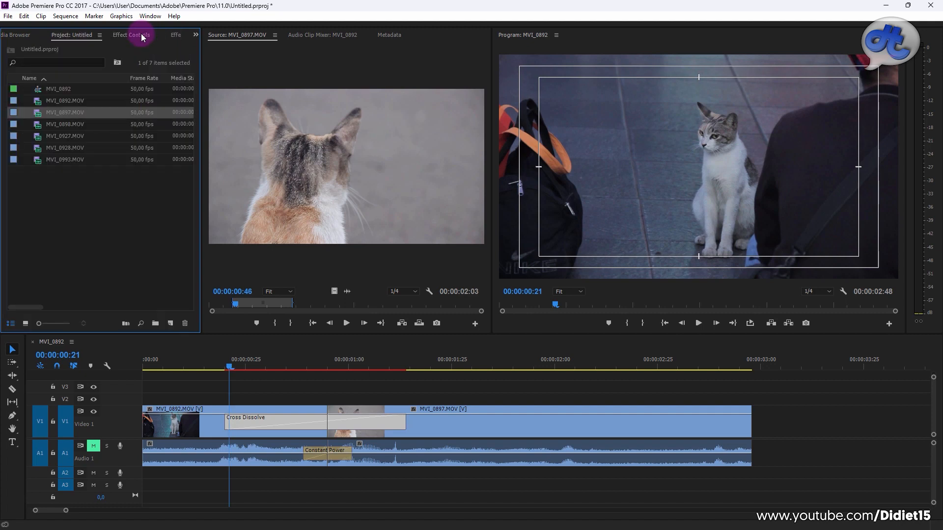
left_click(197, 35)
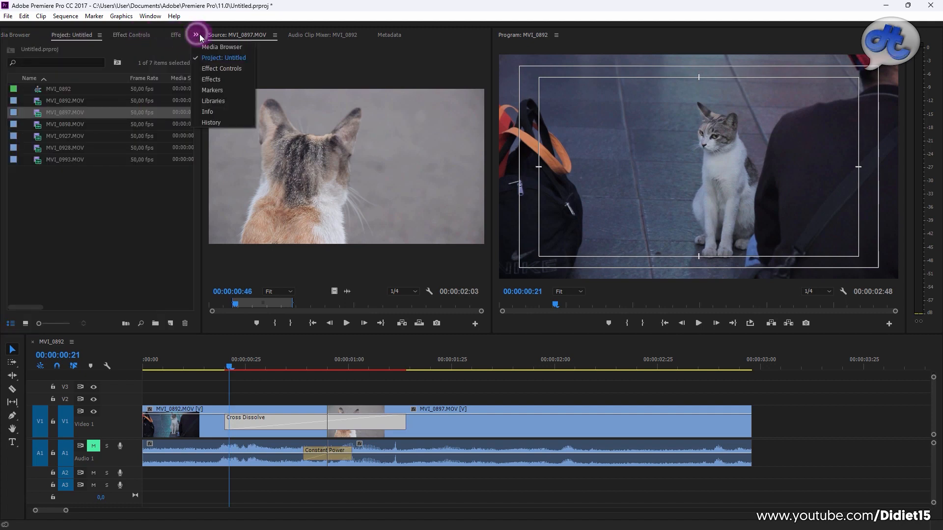
left_click(222, 80)
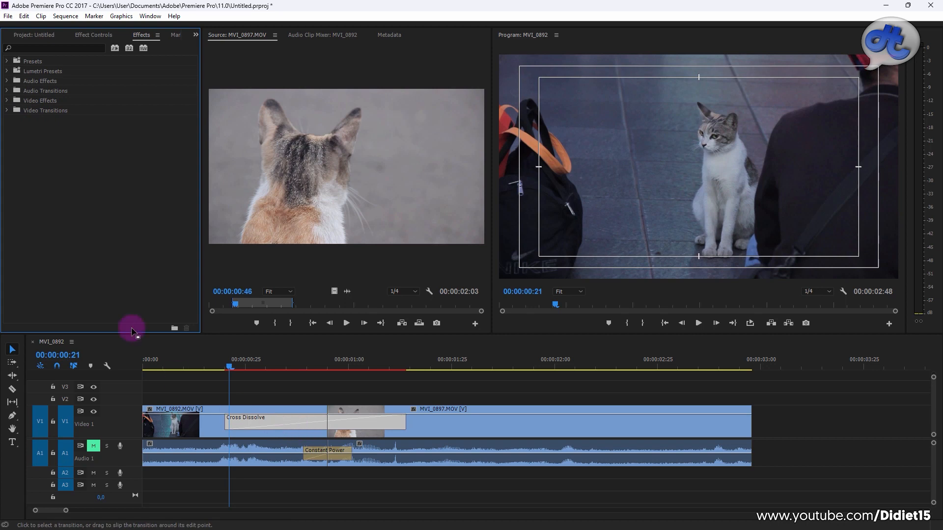
left_click(7, 110)
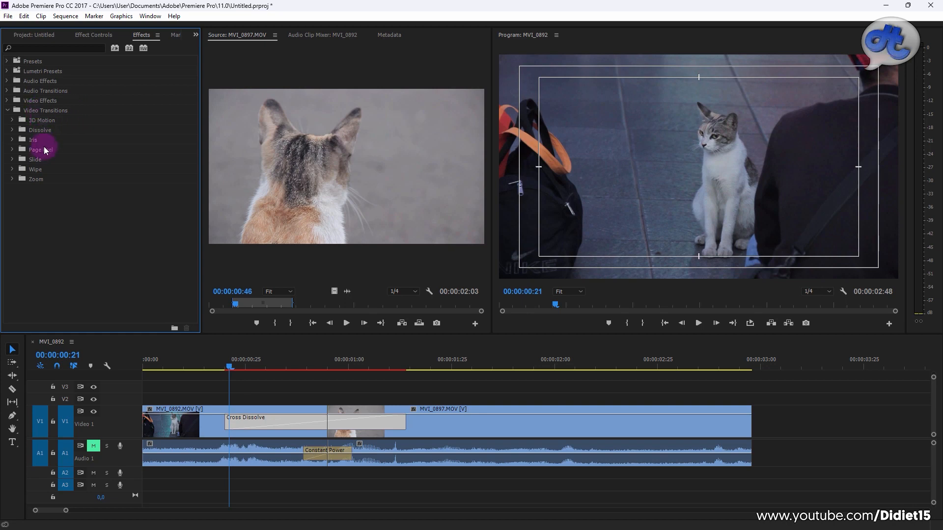
left_click(47, 113)
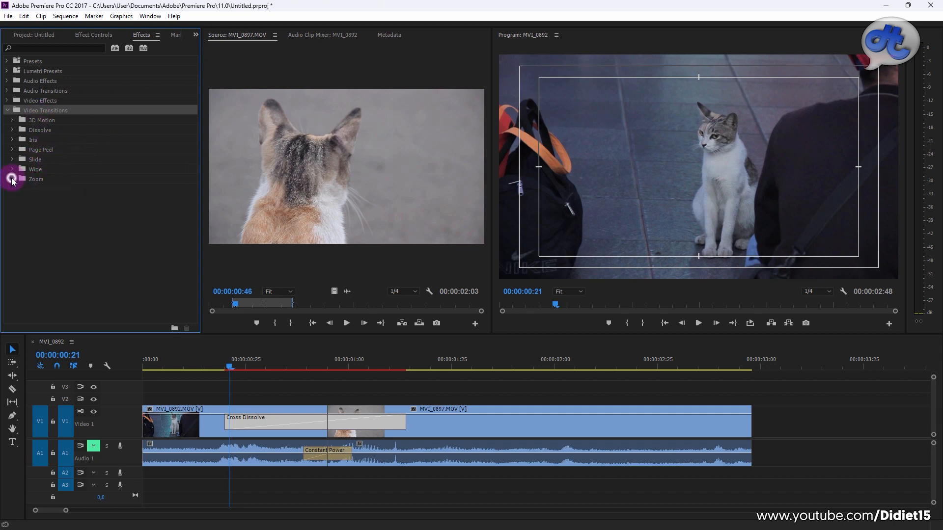
Replace the Cross Dissolve between MVI_0892 and MVI_0897 with Film Dissolve from the Dissolve group, and preview it
left_click_drag(230, 369, 274, 371)
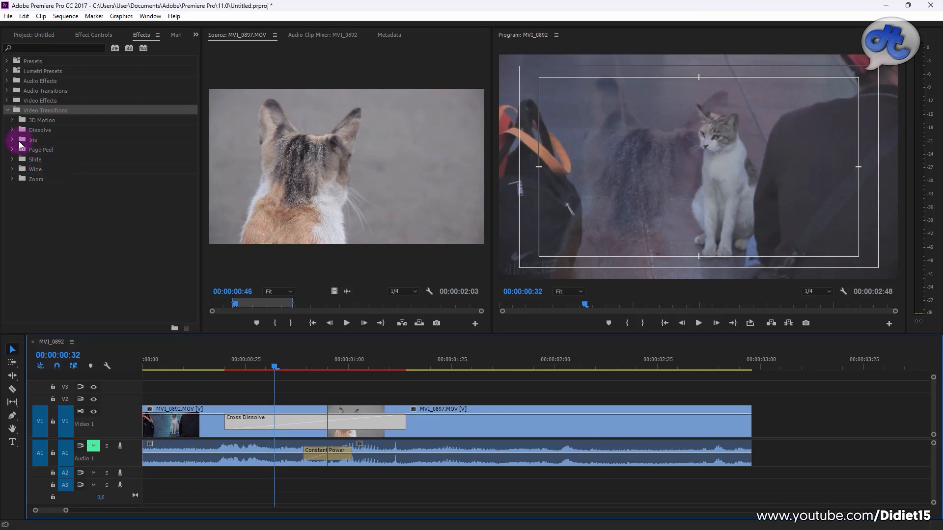
left_click(12, 130)
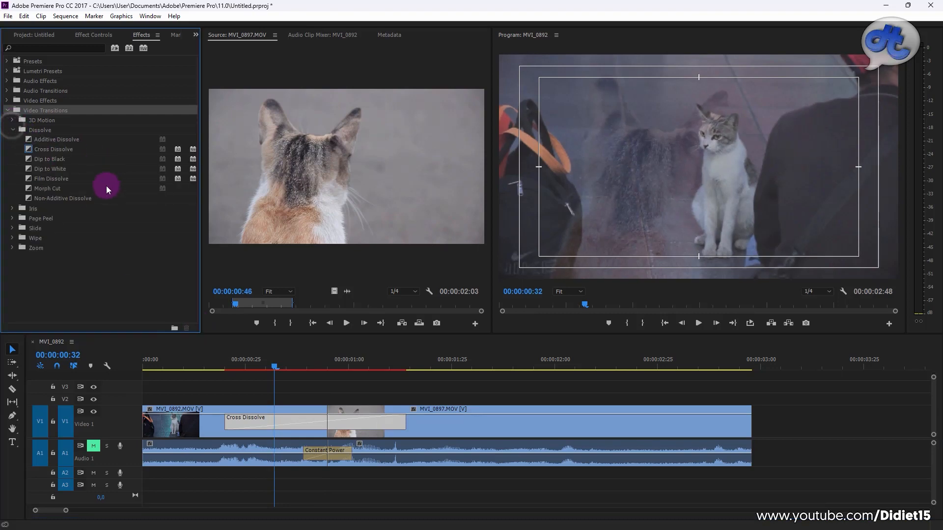
left_click_drag(48, 178, 310, 412)
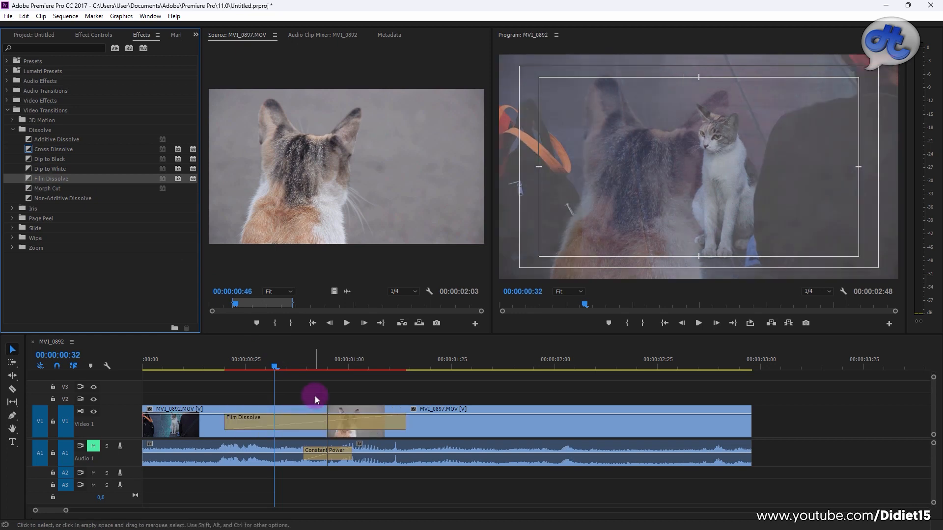
left_click_drag(226, 372, 245, 369)
Replace the Film Dissolve with Dip to White and play through the cut
left_click_drag(49, 169, 275, 416)
left_click_drag(219, 360, 235, 386)
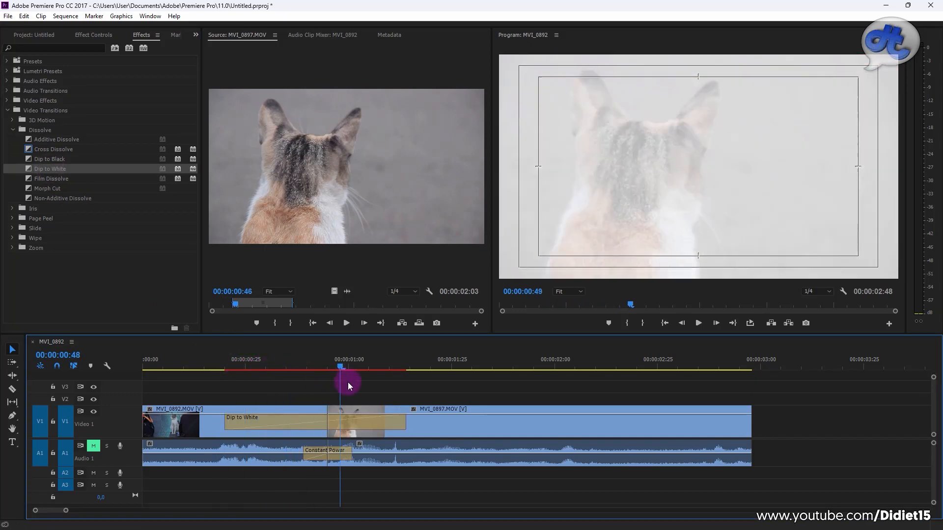
key("space")
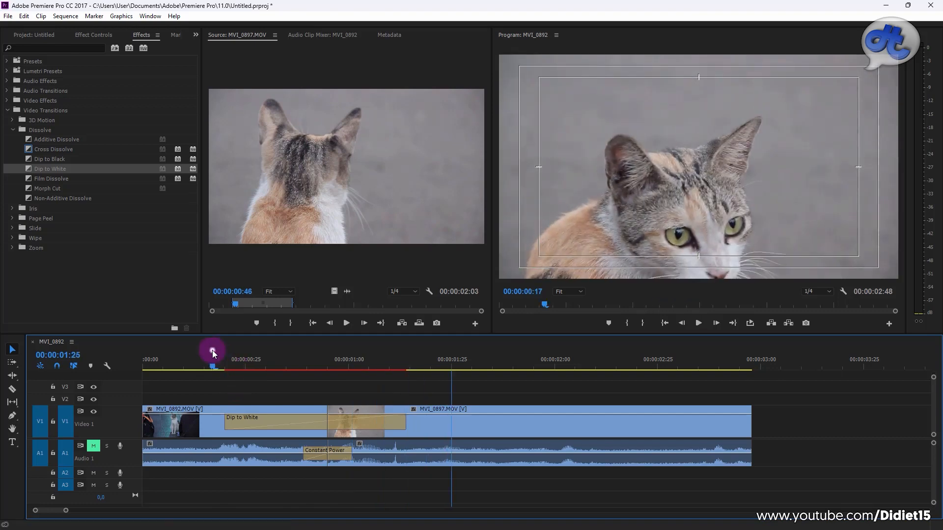
left_click(212, 353)
Shorten the Dip to White to a brief flash around the cut and play through it
left_click(295, 421)
left_click_drag(228, 421, 329, 423)
left_click(304, 352)
key("space")
left_click(324, 427)
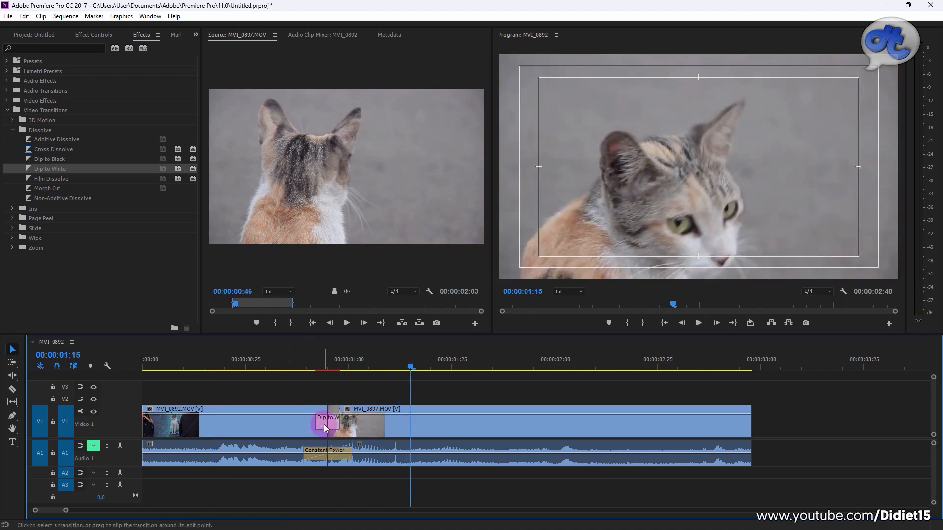
Lengthen the Dip to White to match the Constant Power transition below it, and replay the cut
left_click_drag(319, 423, 305, 422)
left_click(284, 351)
key("space")
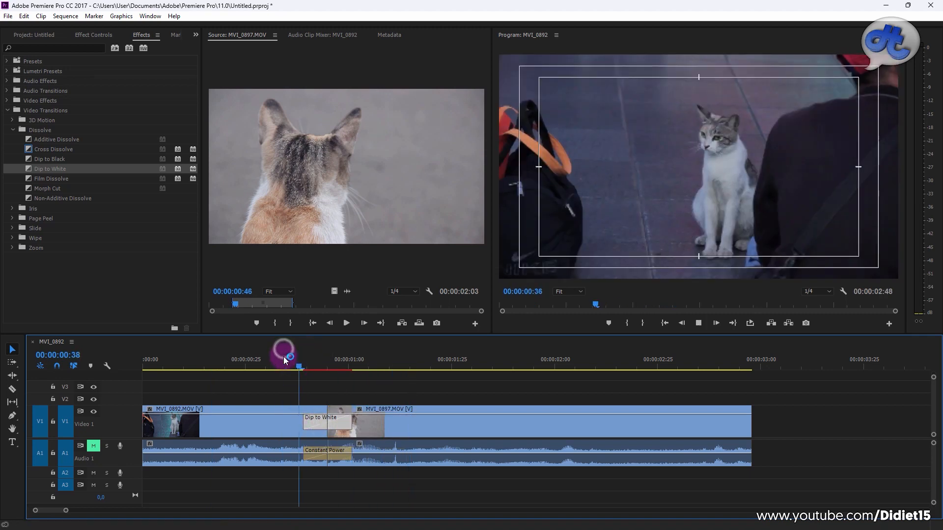
left_click(268, 357)
left_click(268, 357)
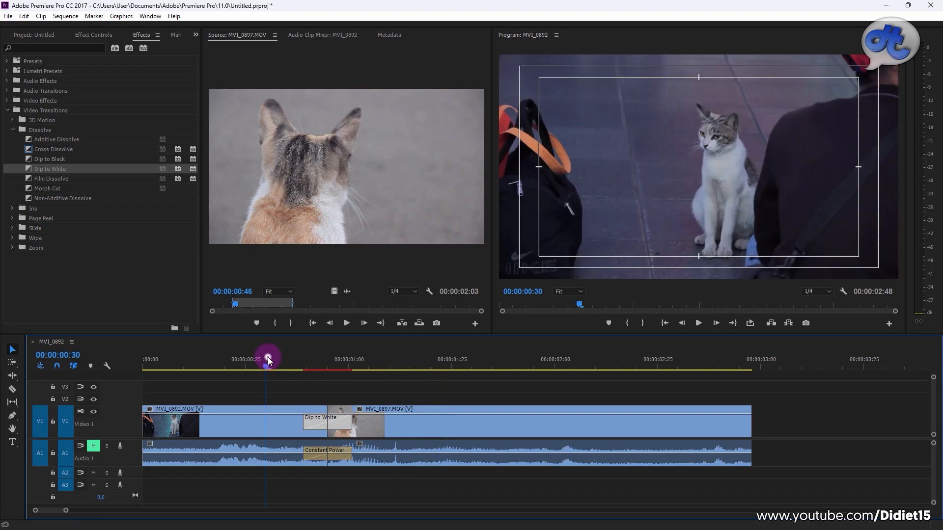
left_click(268, 359)
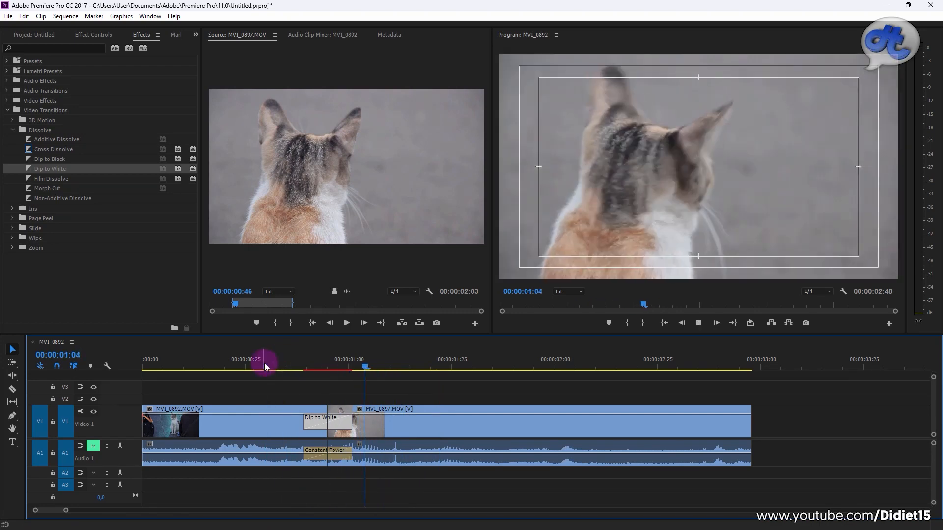
left_click(334, 428)
Replace the Dip to White with Morph Cut and preview it across the cut
left_click(46, 187)
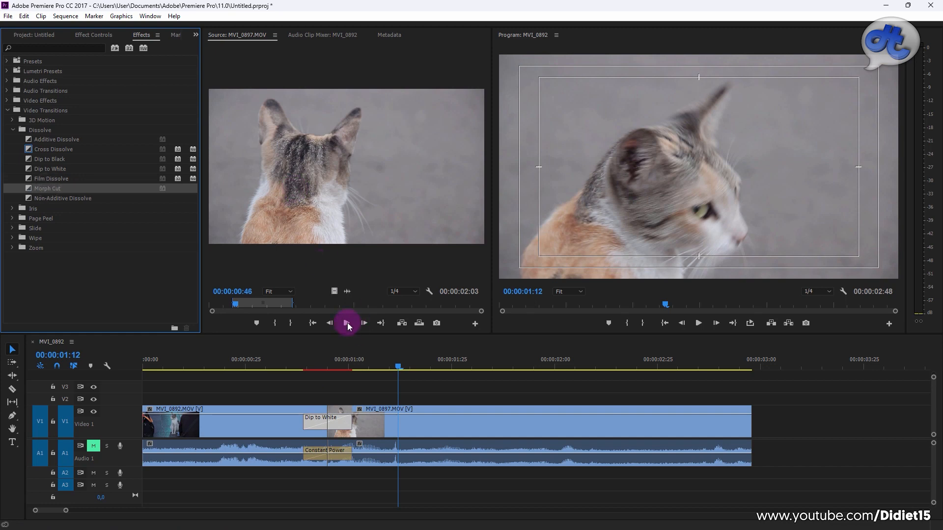
left_click_drag(52, 188, 339, 422)
left_click(300, 358)
key("space")
left_click_drag(300, 359, 333, 371)
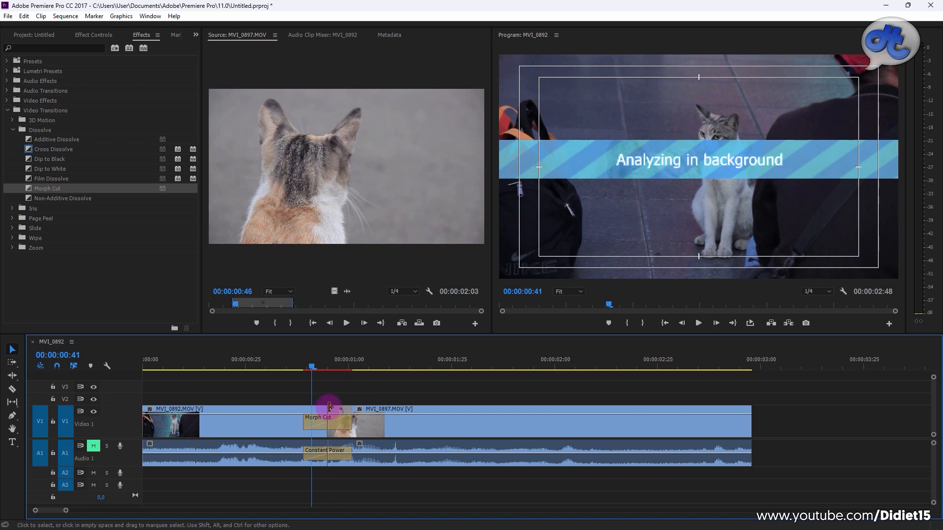
left_click(669, 134)
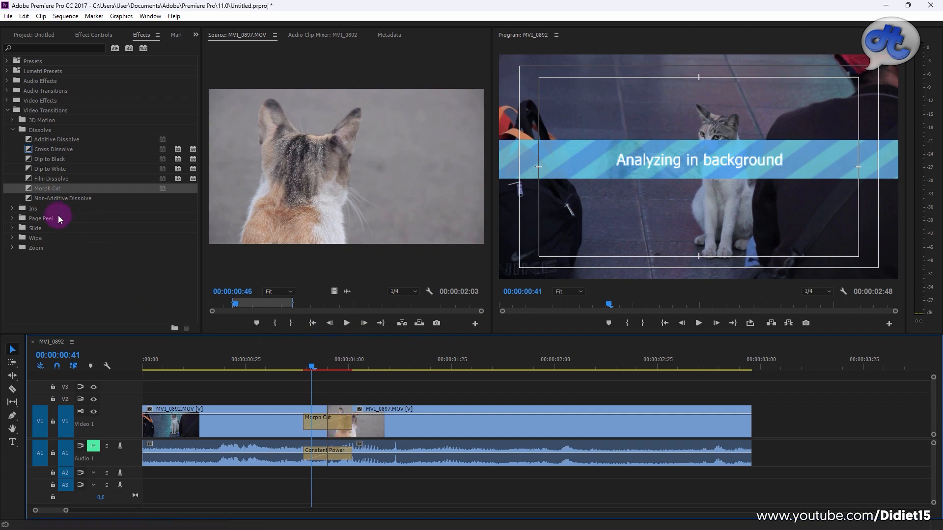
Replace the Morph Cut with Non-Additive Dissolve, and play and scrub through it
left_click_drag(64, 197, 337, 420)
left_click(312, 366)
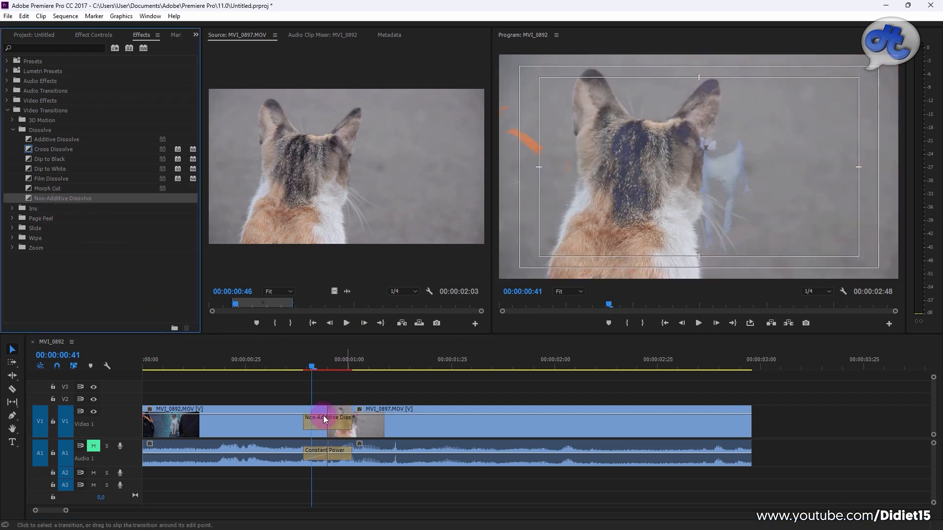
left_click_drag(312, 366, 295, 376)
key("space")
left_click_drag(347, 363, 324, 363)
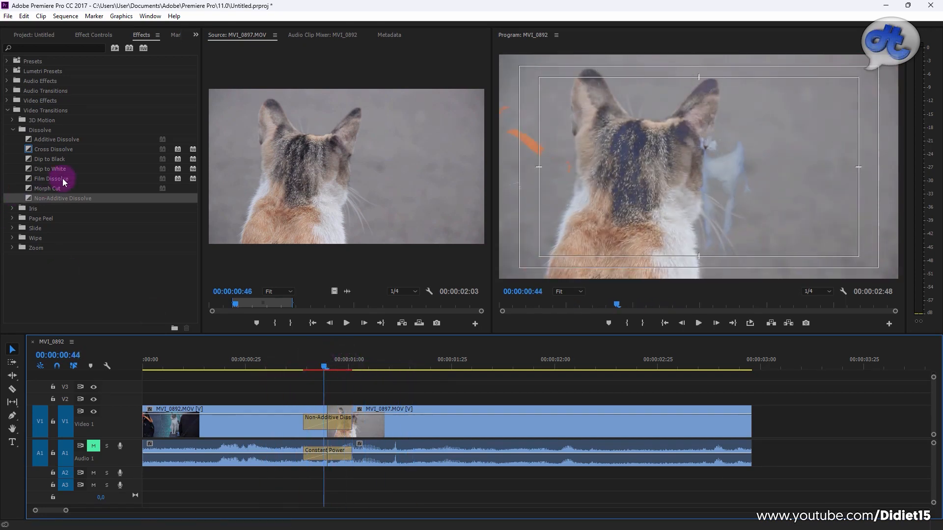
Replace the Non-Additive Dissolve with Barn Doors from the Wipe group and play through it
left_click(13, 238)
left_click_drag(51, 256, 327, 421)
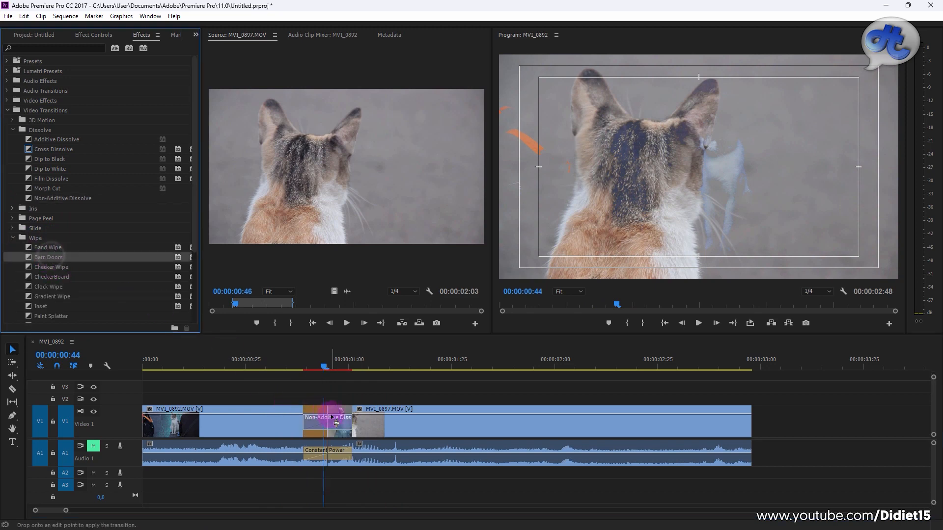
left_click(299, 354)
key("space")
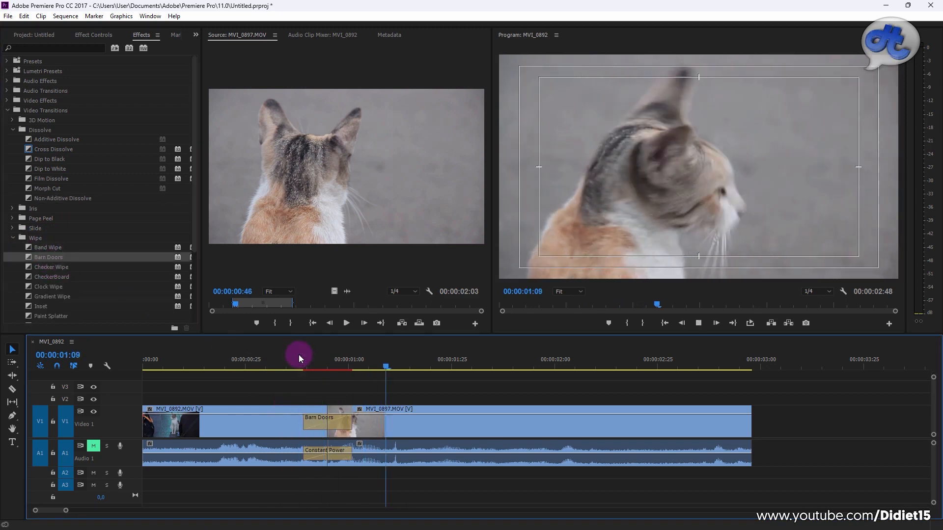
key("space")
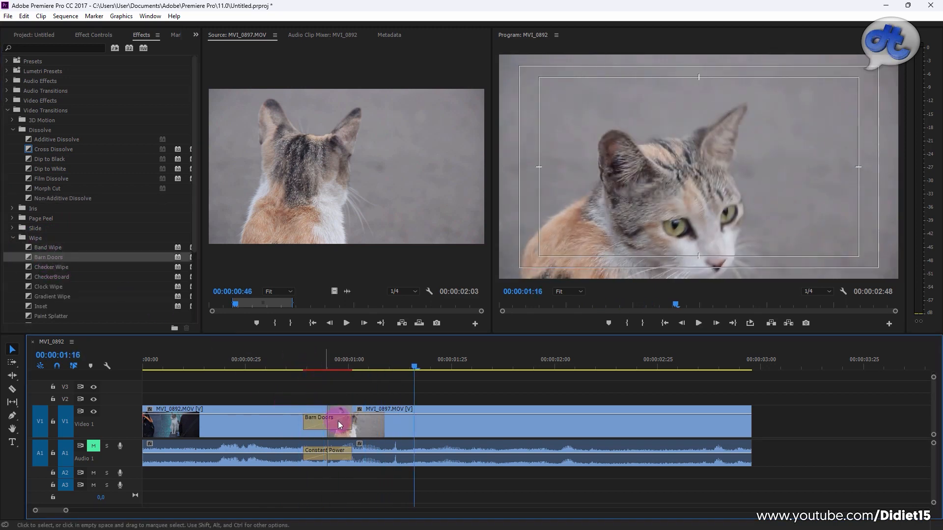
Lengthen the Barn Doors transition on both sides of the cut and play through it again
left_click_drag(350, 423, 397, 423)
left_click(236, 368)
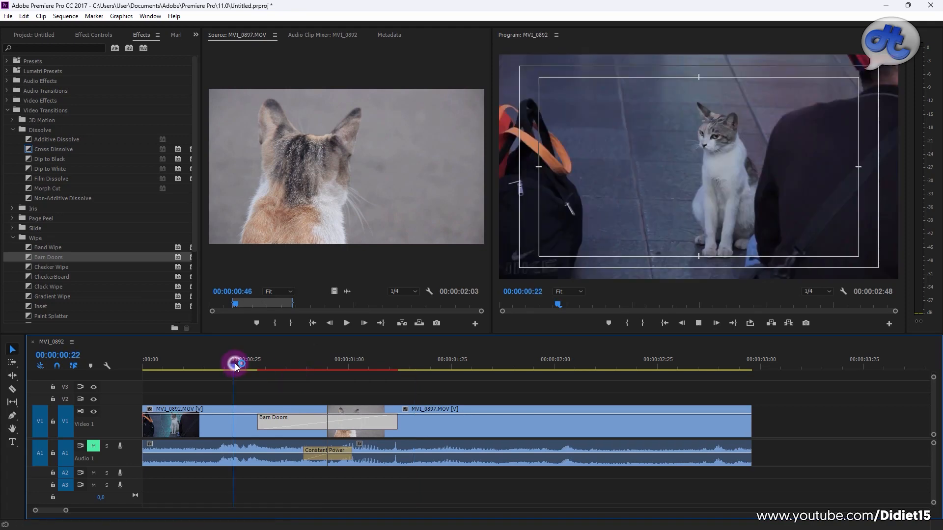
key("space")
left_click(245, 356)
key("space")
Replace the Barn Doors transition with CheckerBoard, and play and scrub through it
left_click_drag(52, 276, 314, 421)
left_click(243, 356)
key("space")
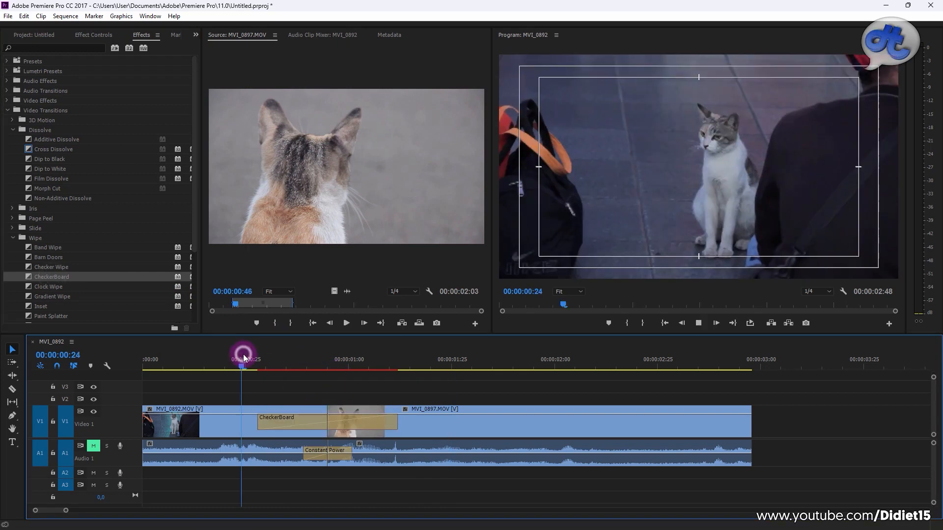
left_click(246, 358)
left_click(245, 359)
left_click(390, 372)
left_click_drag(349, 364, 263, 362)
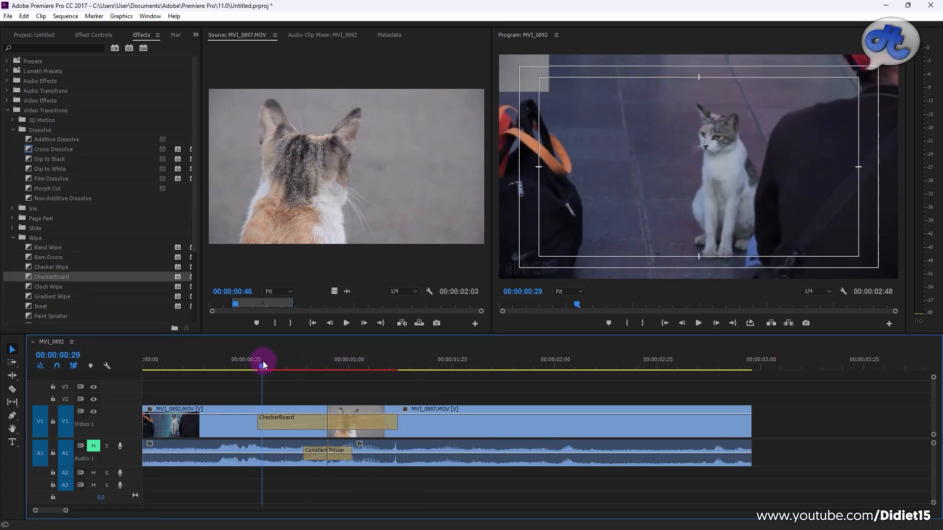
Load MVI_0898.MOV as the source clip and mark its In point at 00:00:01:46 and Out point at 00:00:03:16
left_click(36, 34)
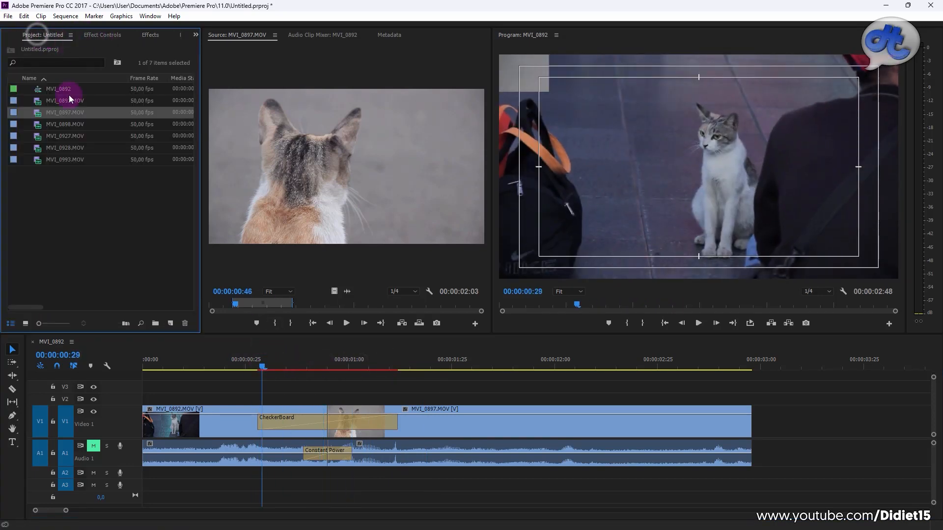
left_click(65, 124)
left_click_drag(65, 123, 355, 249)
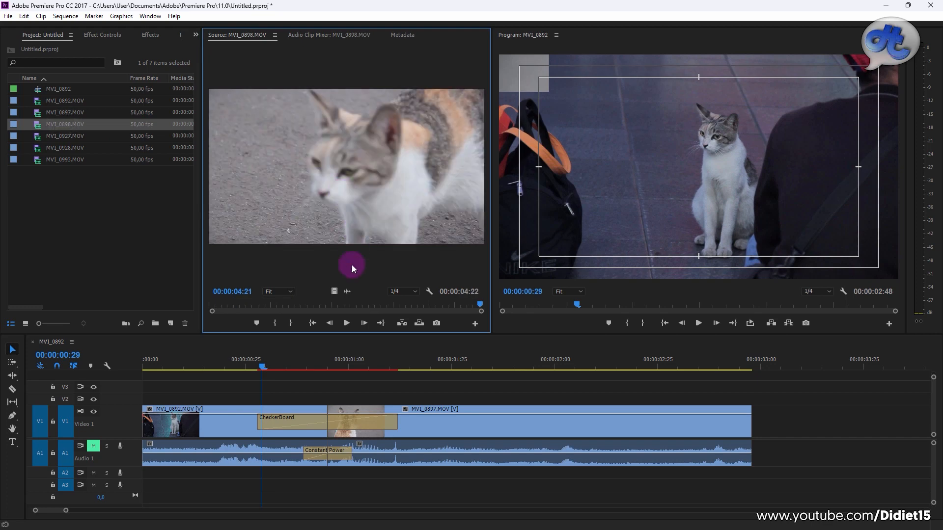
left_click_drag(308, 300, 328, 302)
key("i")
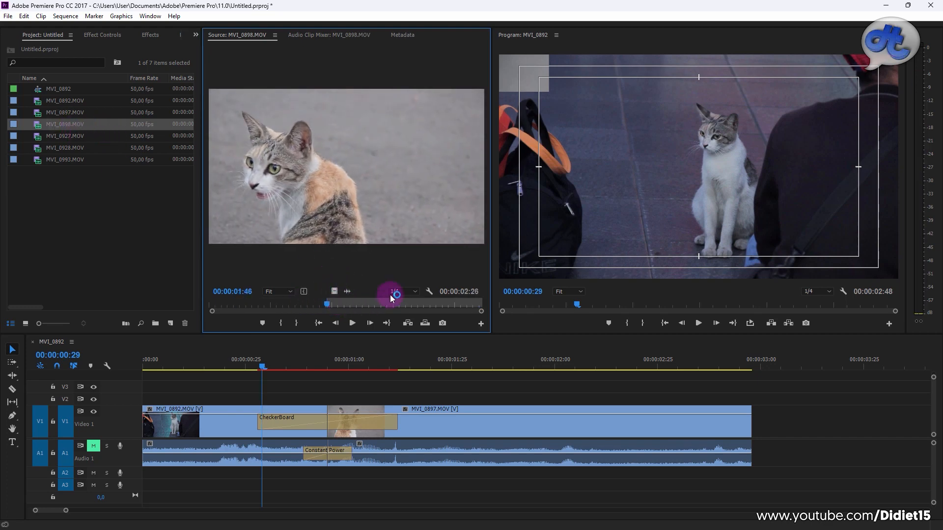
left_click(414, 304)
key("o")
Add the trimmed MVI_0898 clip directly after MVI_0897 and apply the default transitions to the cut between them
left_click_drag(360, 223, 756, 427)
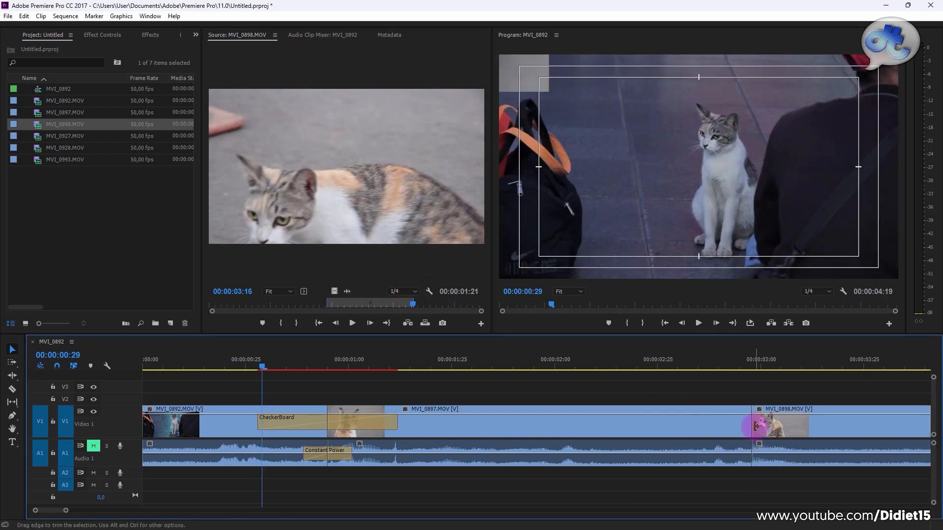
right_click(756, 426)
left_click(780, 486)
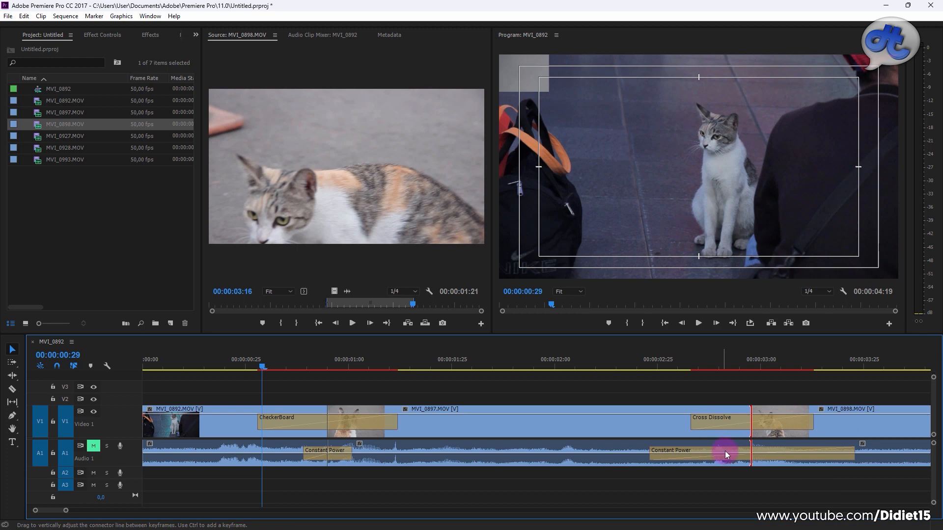
Shorten the Constant Power and Cross Dissolve transitions between MVI_0897 and MVI_0898
left_click(732, 452)
left_click_drag(654, 451, 716, 423)
left_click(705, 419)
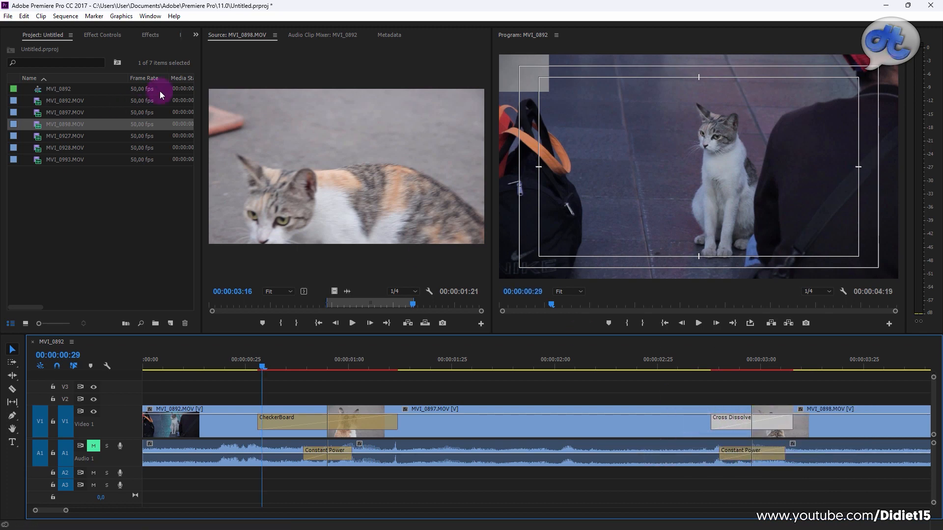
Replace the Cross Dissolve between MVI_0897 and MVI_0898 with the Pinwheel wipe, and play and scrub through it
left_click(150, 34)
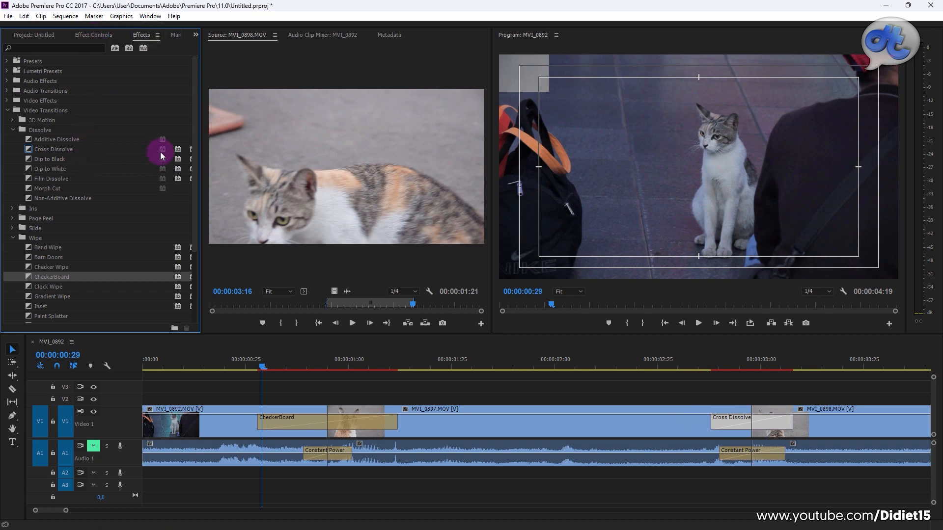
scroll(61, 275, "down", 1)
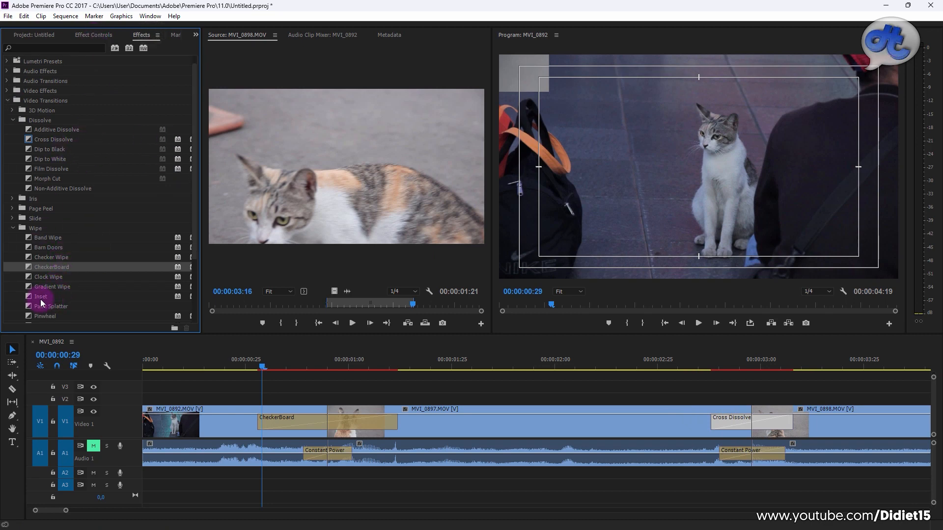
left_click(44, 297)
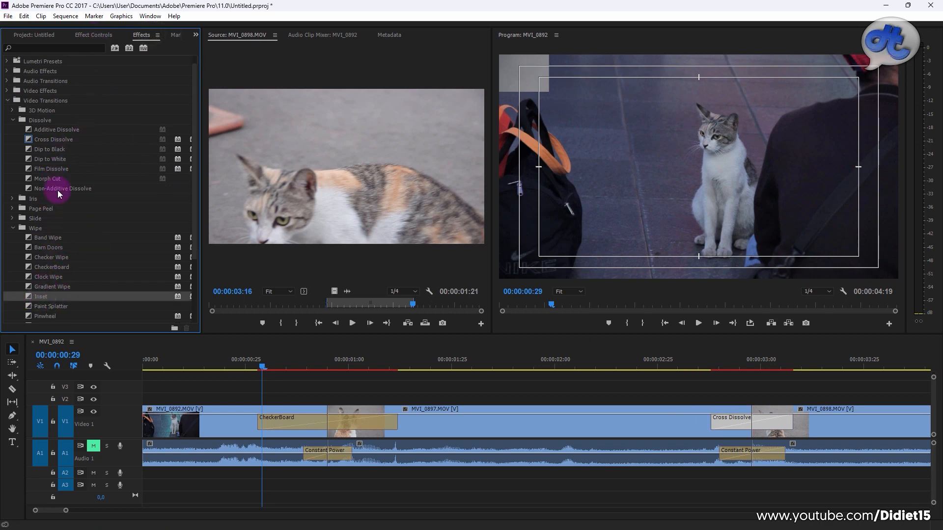
left_click_drag(45, 318, 739, 423)
left_click(692, 361)
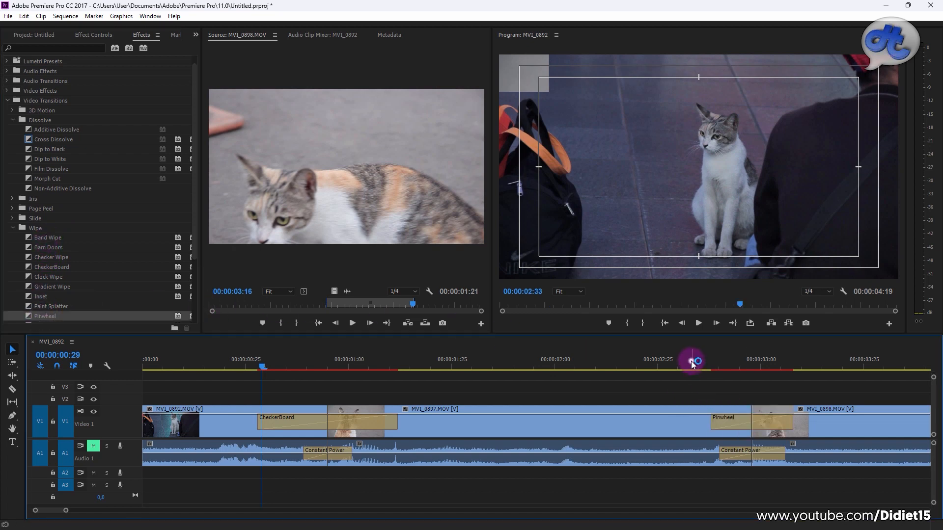
key("space")
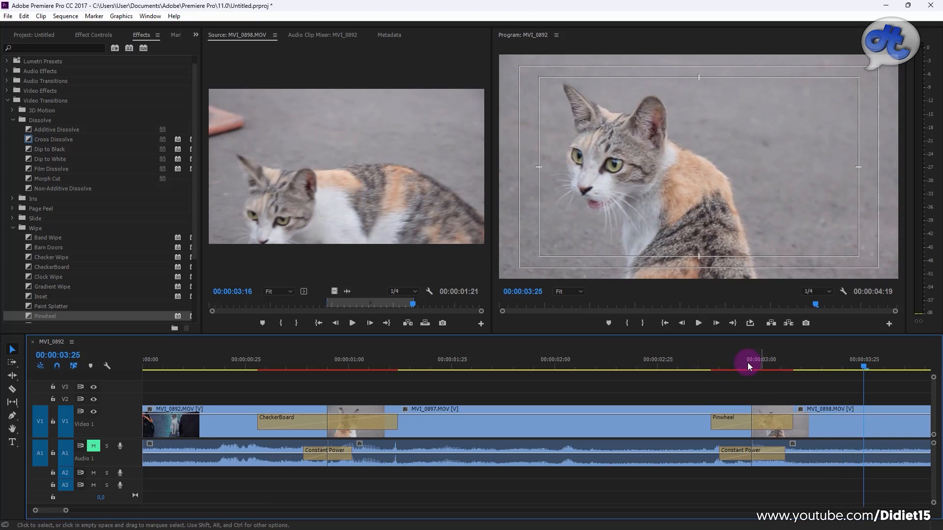
left_click(747, 366)
left_click(681, 323)
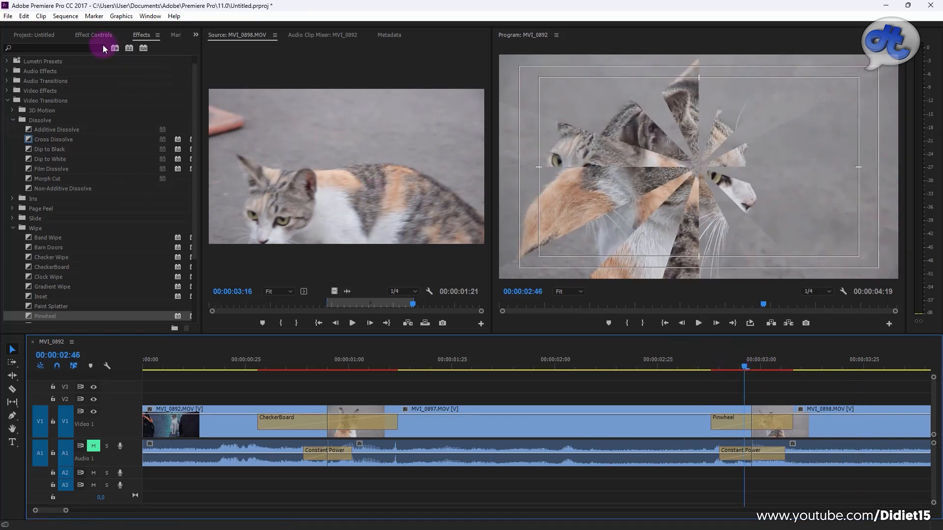
Show the effect controls of the CheckerBoard transition between MVI_0892 and MVI_0897, with the playhead at 00:00:00:36
left_click(52, 315)
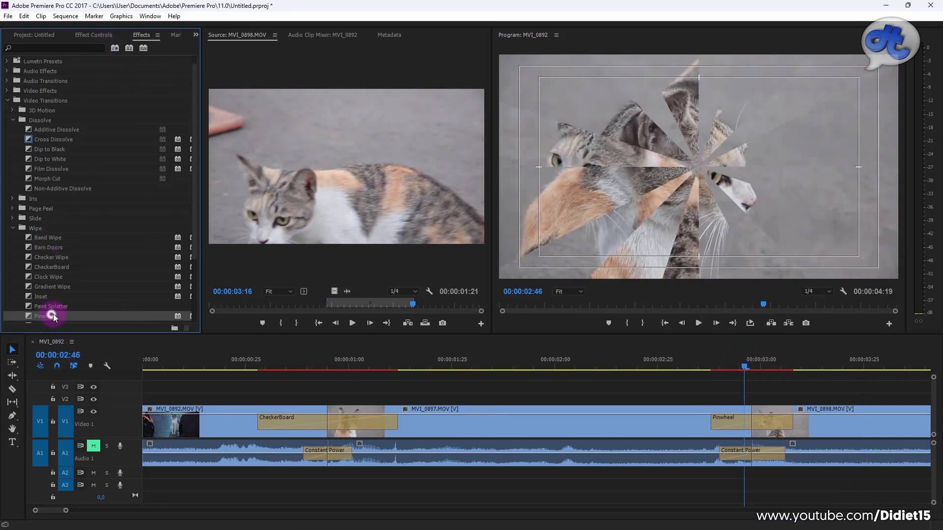
left_click(100, 40)
left_click(735, 425)
left_click(219, 86)
left_click_drag(747, 368, 274, 363)
left_click(309, 420)
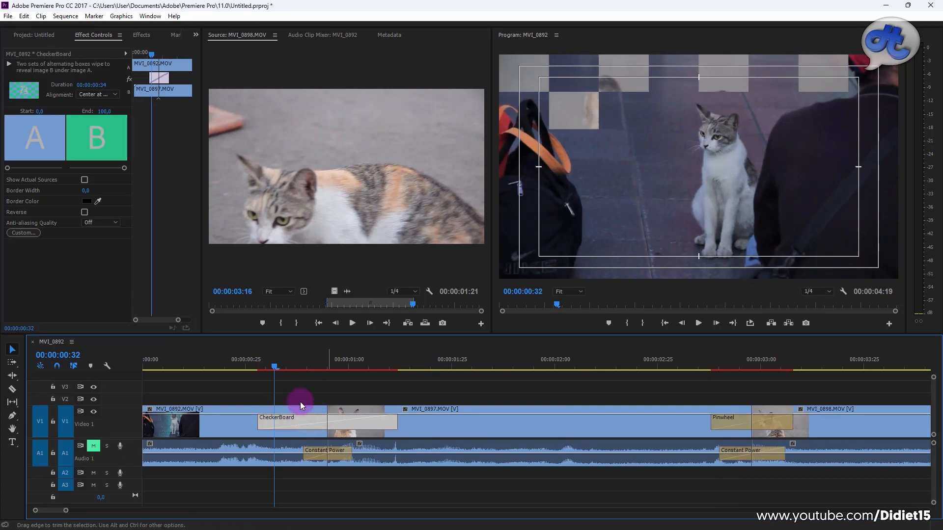
mouse_move(276, 366)
left_mouse_down()
mouse_move(301, 368)
mouse_move(291, 367)
left_mouse_up()
left_click(752, 114)
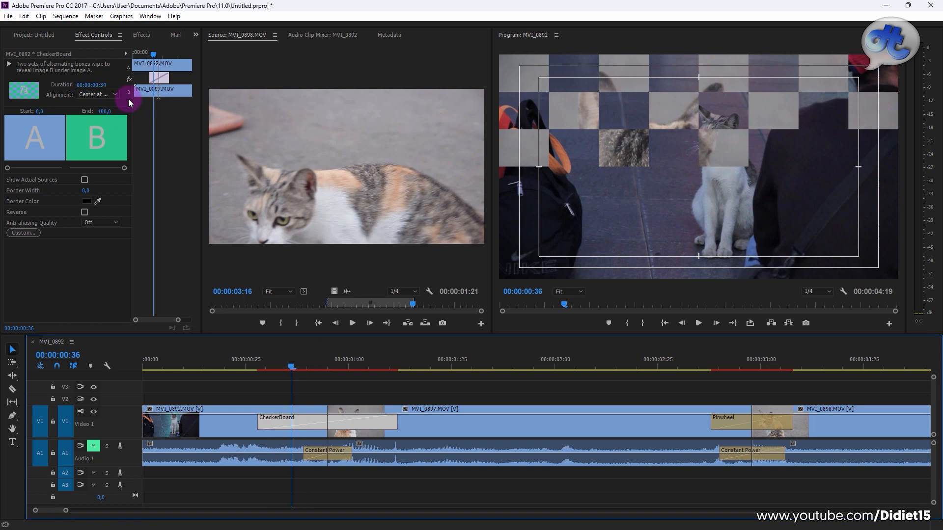
Deselect and reselect the CheckerBoard transition, returning to its effect controls
left_click(311, 379)
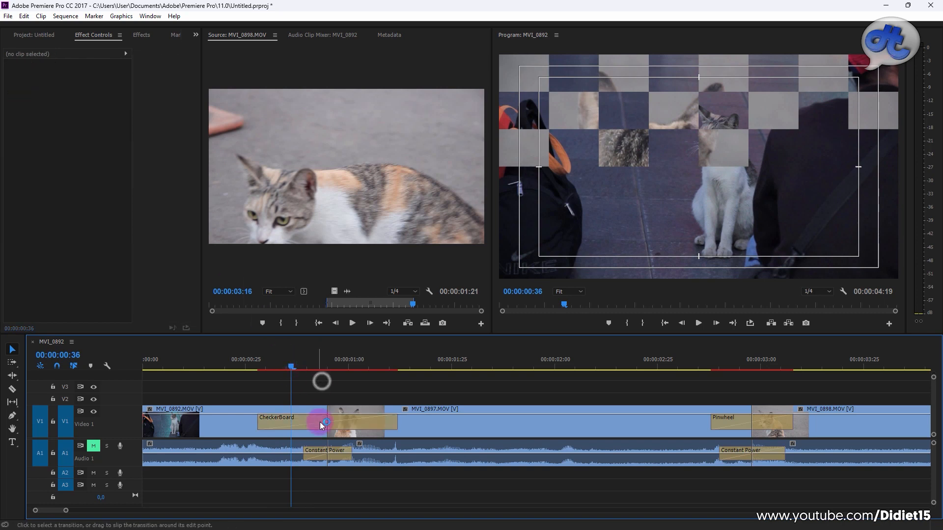
left_click(310, 420)
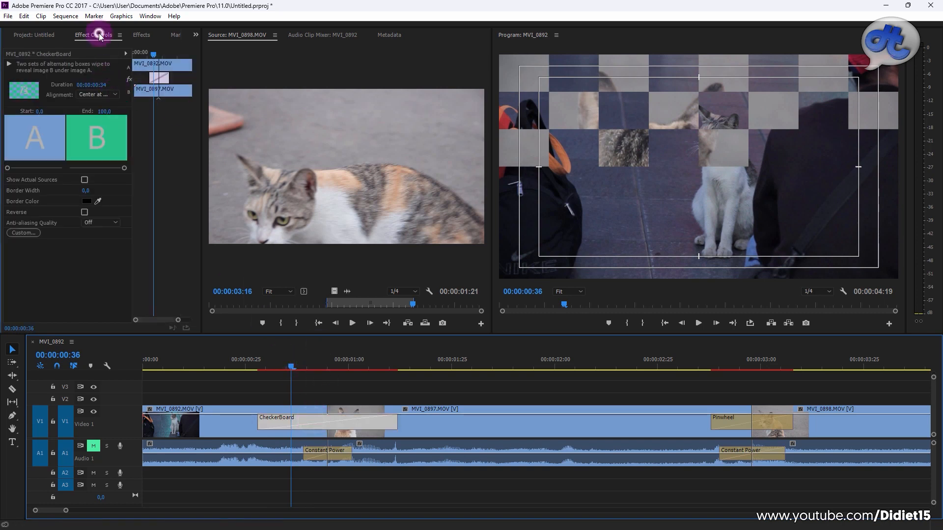
left_click(141, 34)
left_click(319, 421)
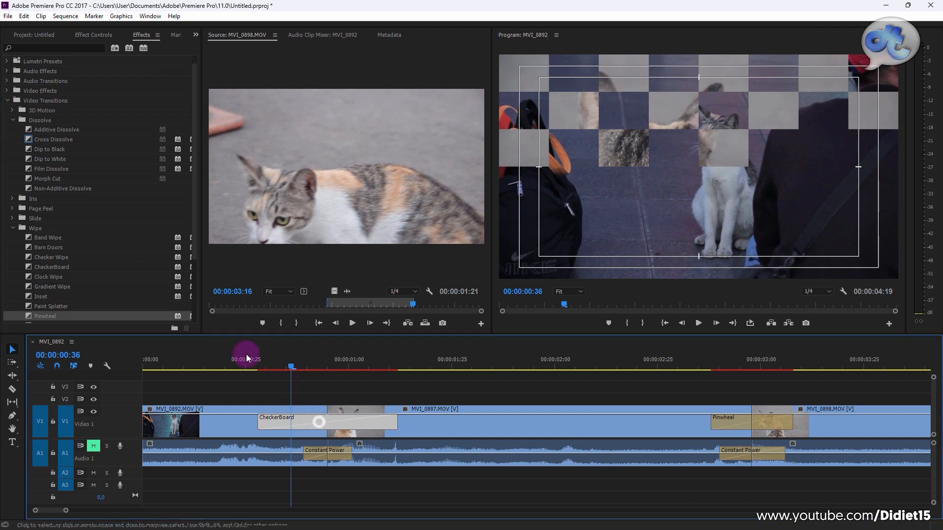
left_click(95, 33)
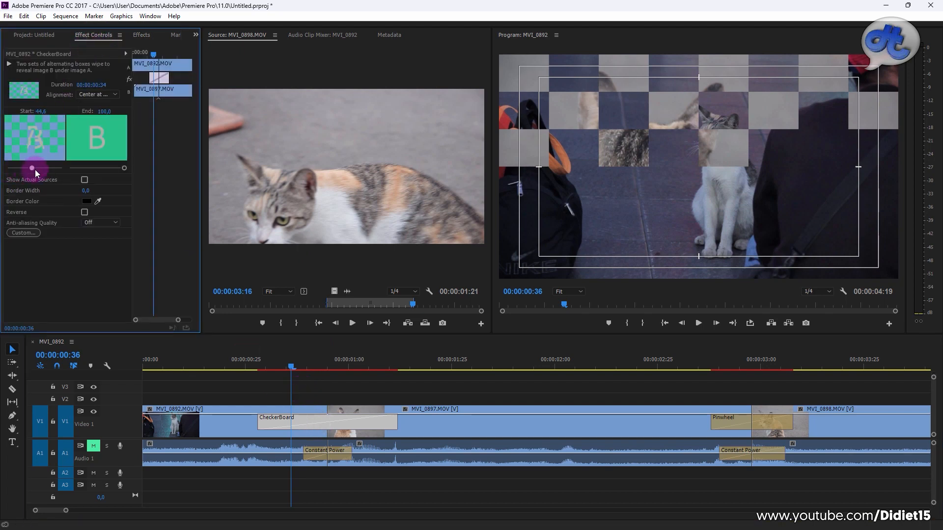
Turn on Show Actual Sources for the CheckerBoard transition, trying a higher Start value before resetting it to 0,0
left_click_drag(34, 171, 30, 170)
left_click(85, 180)
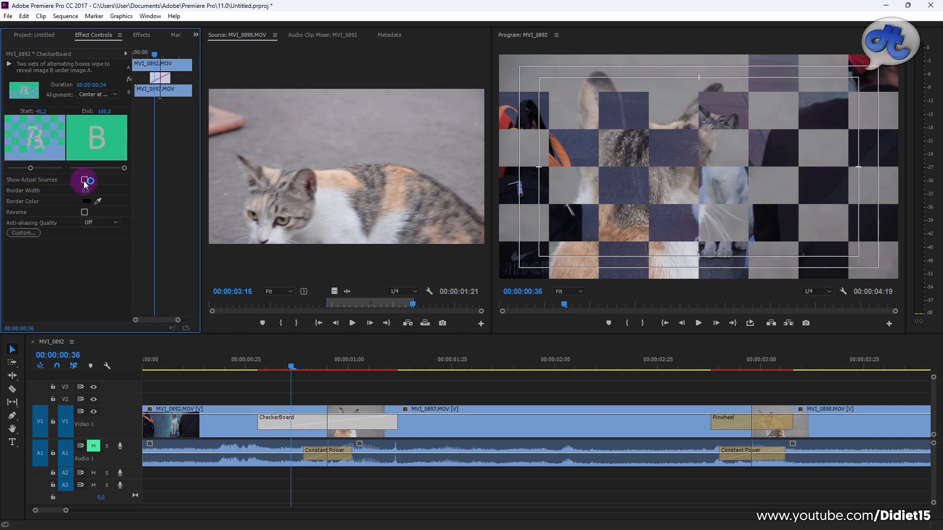
mouse_move(288, 372)
left_mouse_down()
mouse_move(264, 363)
mouse_move(288, 367)
left_mouse_up()
left_click(58, 176)
left_click_drag(34, 170, 7, 168)
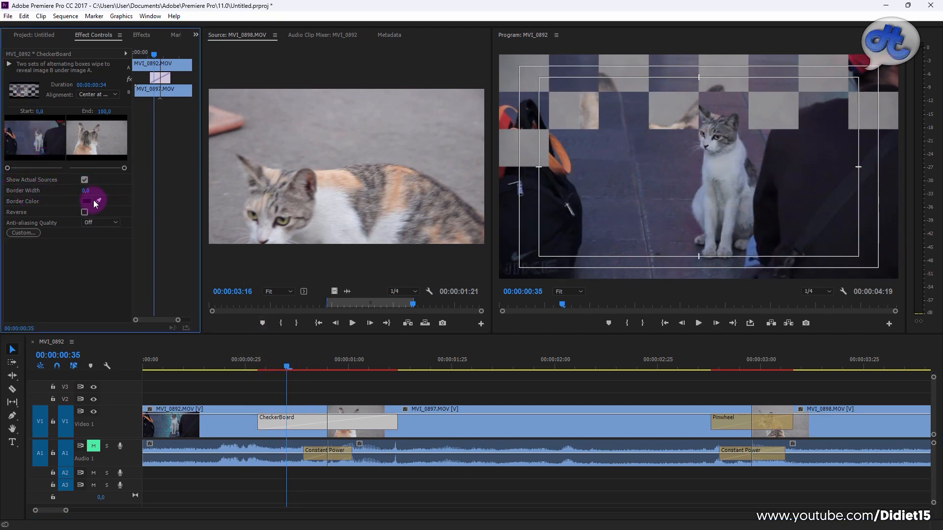
Set the CheckerBoard transition's Start to 37,5, its border width to 12,4 and its border color to light red
left_click_drag(85, 191, 30, 168)
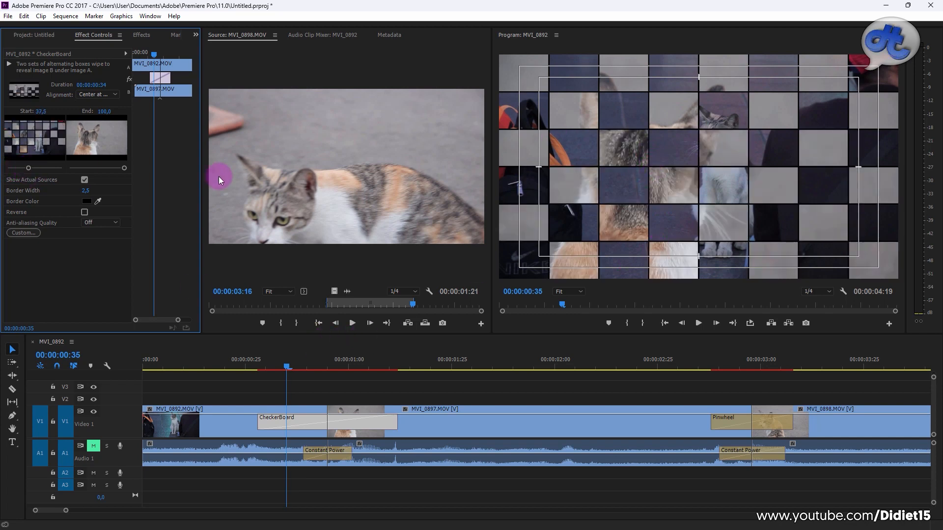
left_click_drag(86, 191, 76, 217)
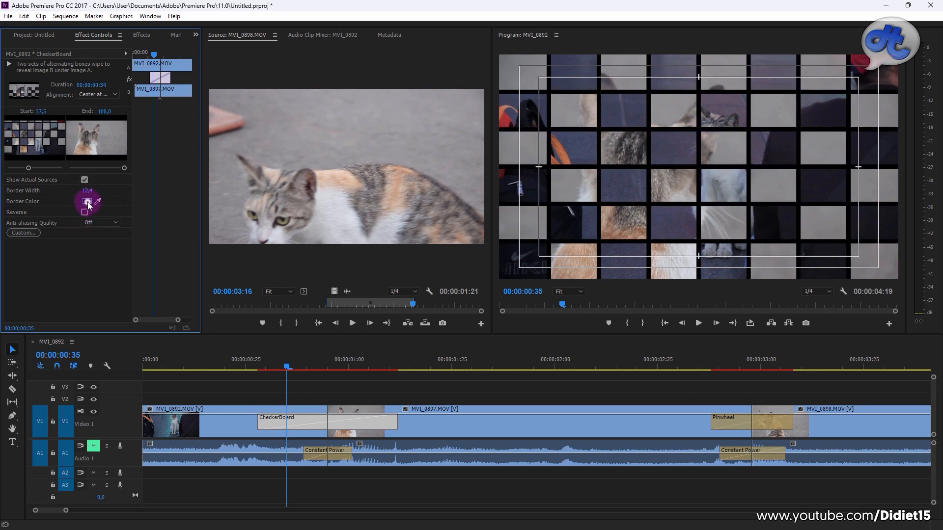
left_click(87, 202)
left_click(442, 326)
left_click(579, 218)
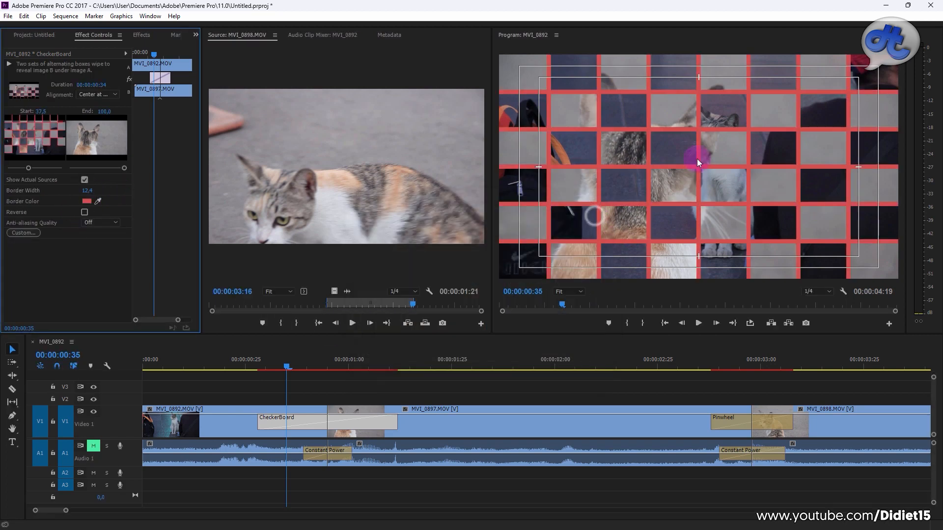
Enable Reverse for the CheckerBoard transition, scrub to 00:00:00:41, and reset Start to 0,0
left_click(84, 213)
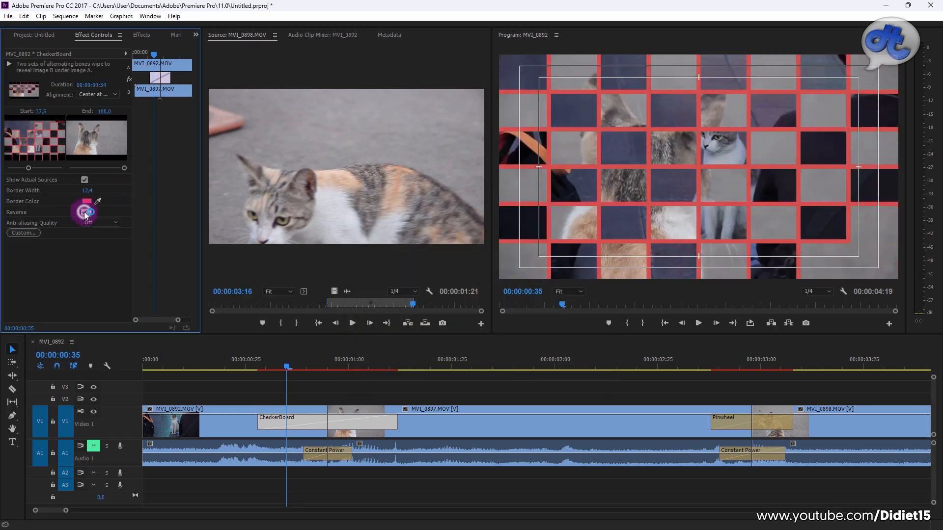
left_click_drag(285, 368, 313, 364)
left_click(42, 168)
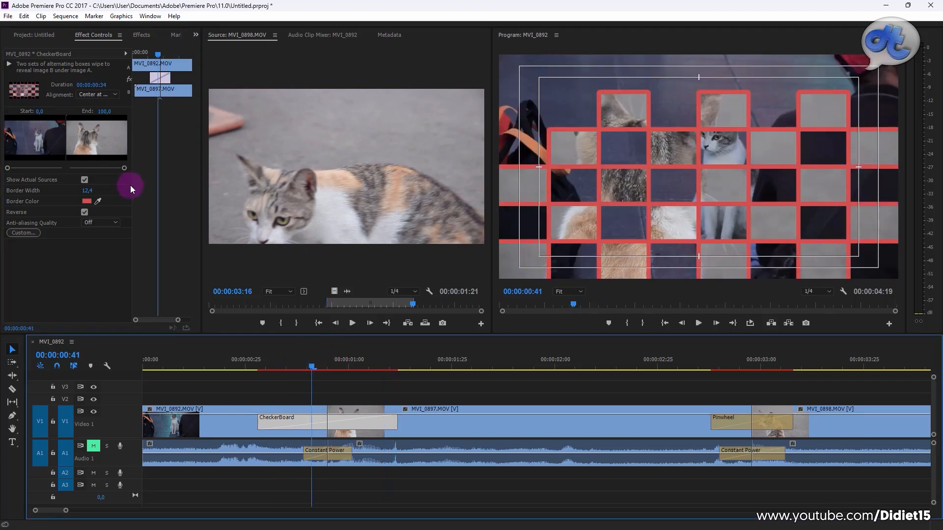
Align the CheckerBoard transition to End at Cut and scrub through its beginning to 00:00:00:16
left_click(111, 112)
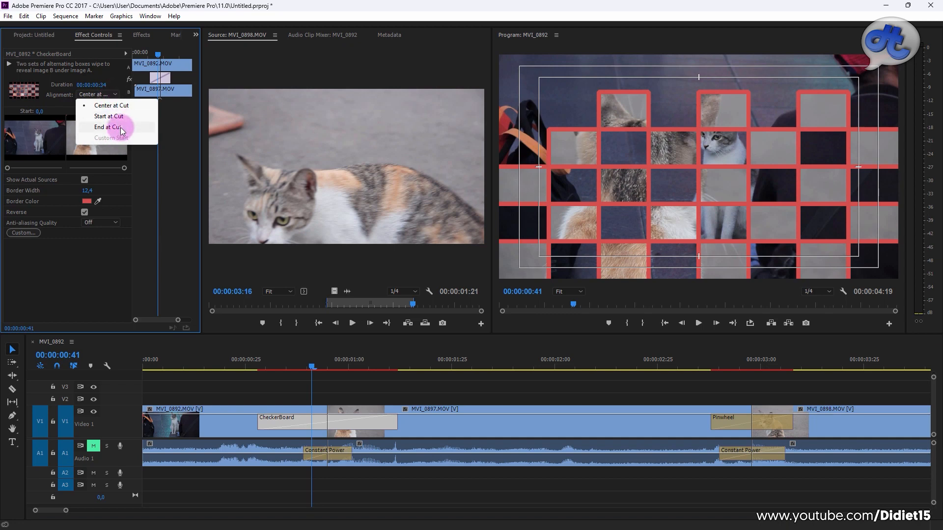
left_click(120, 127)
left_click(193, 364)
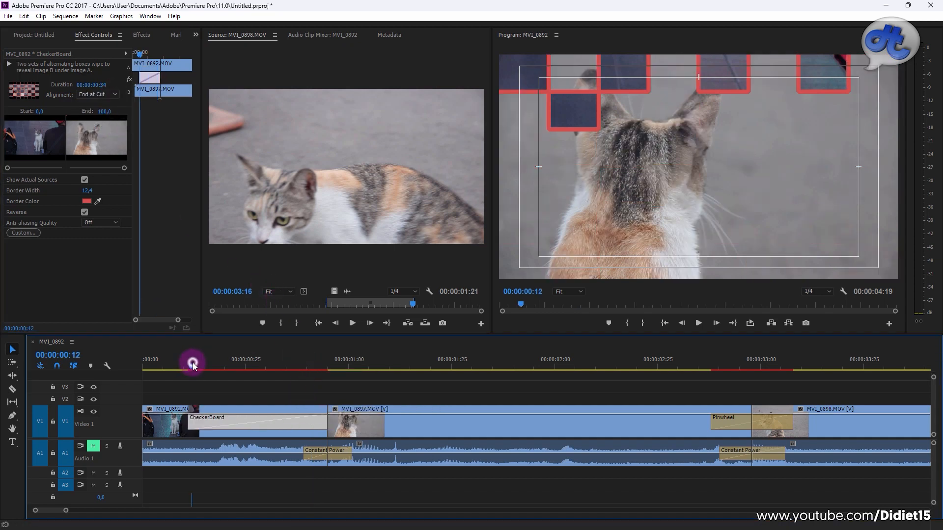
left_click_drag(192, 362, 209, 363)
Move the CheckerBoard transition back across the cut between MVI_0892 and MVI_0897, and play and scrub through it
left_click_drag(257, 420, 354, 426)
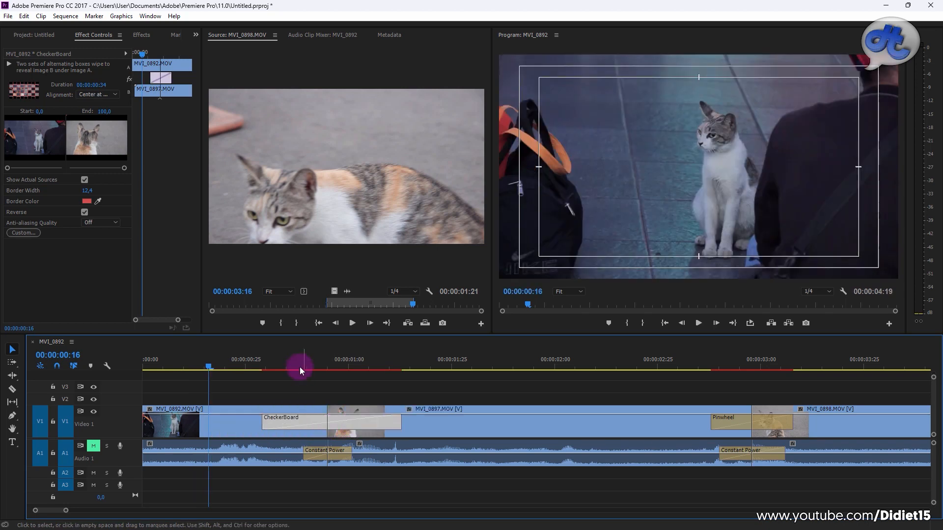
left_click(253, 359)
key("space")
left_click_drag(288, 360, 320, 373)
Set the CheckerBoard transition's border width to 24,8 and its border color to near-white, and play through it
left_click(88, 203)
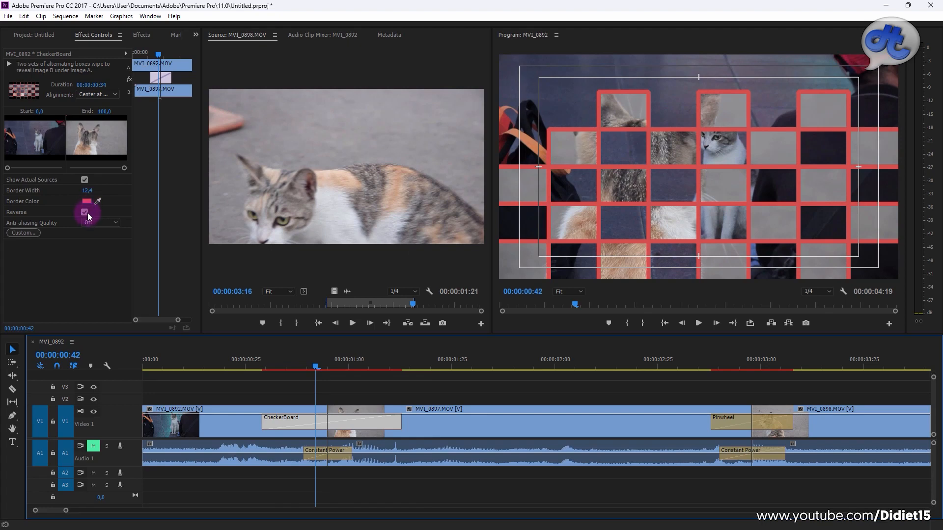
left_click_drag(87, 191, 71, 188)
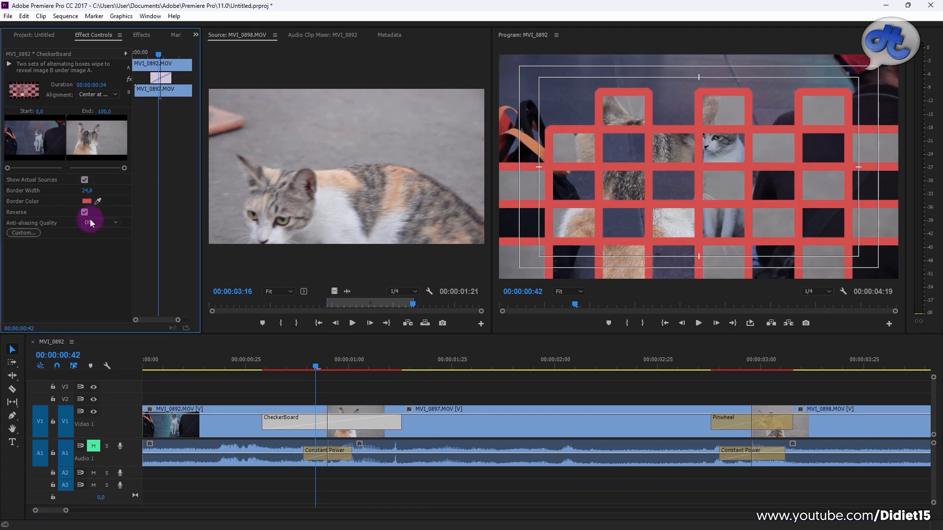
left_click(86, 201)
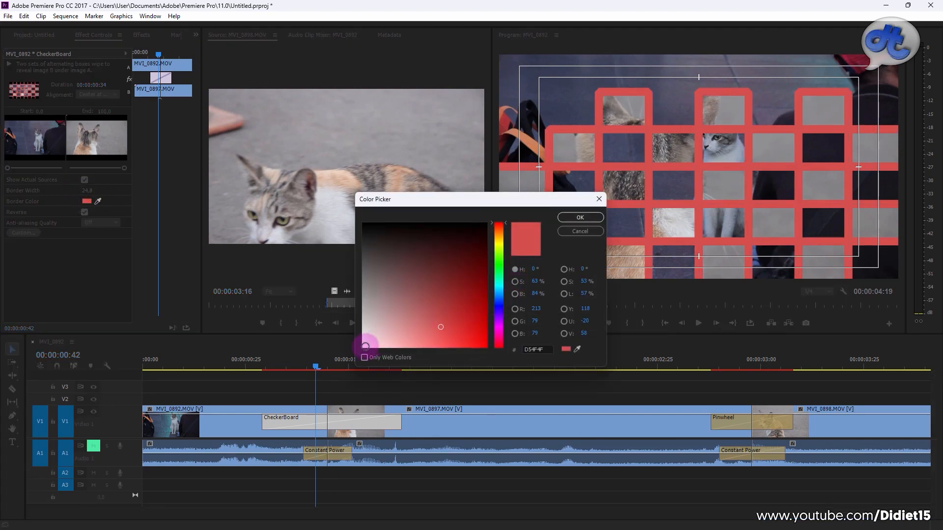
left_click(579, 218)
left_click(245, 361)
key("space")
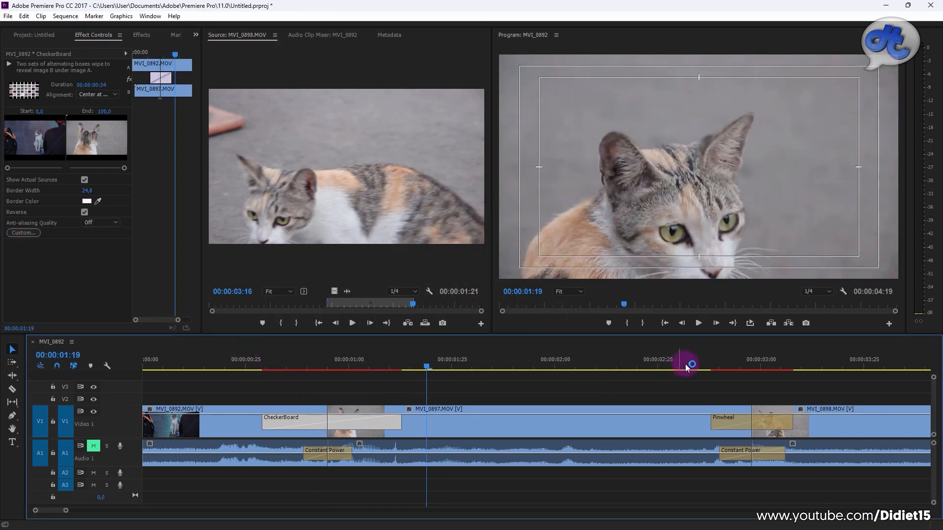
Preview the Pinwheel transition around 00:00:02:42 and set its border width to 15,2
left_click(720, 361)
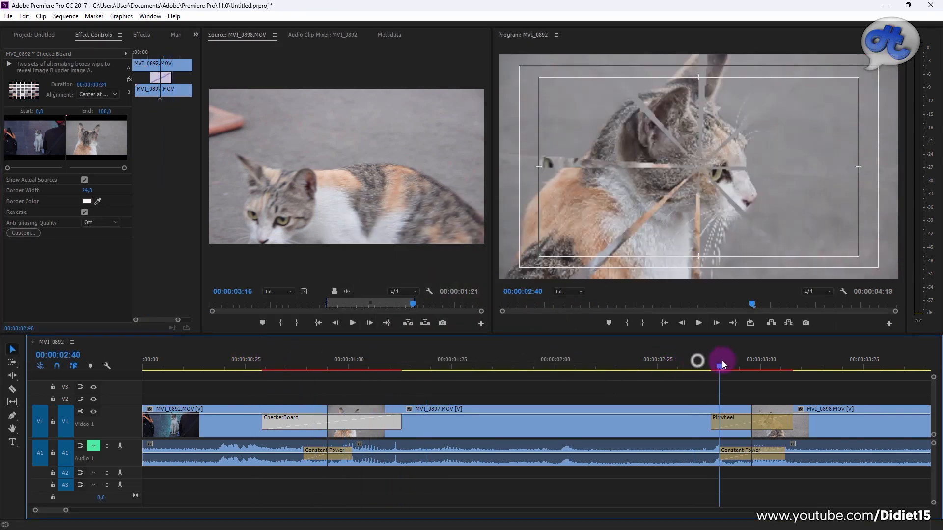
left_click(744, 425)
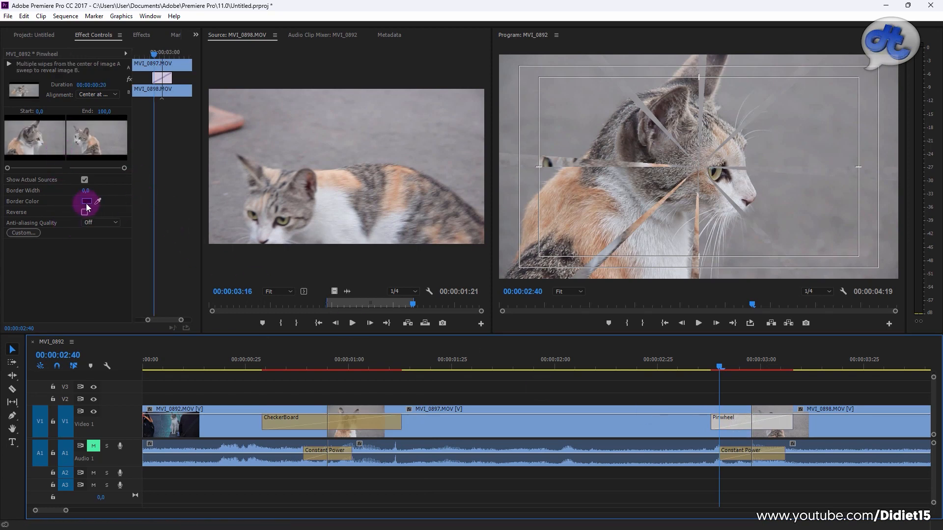
left_click(721, 364)
key("space")
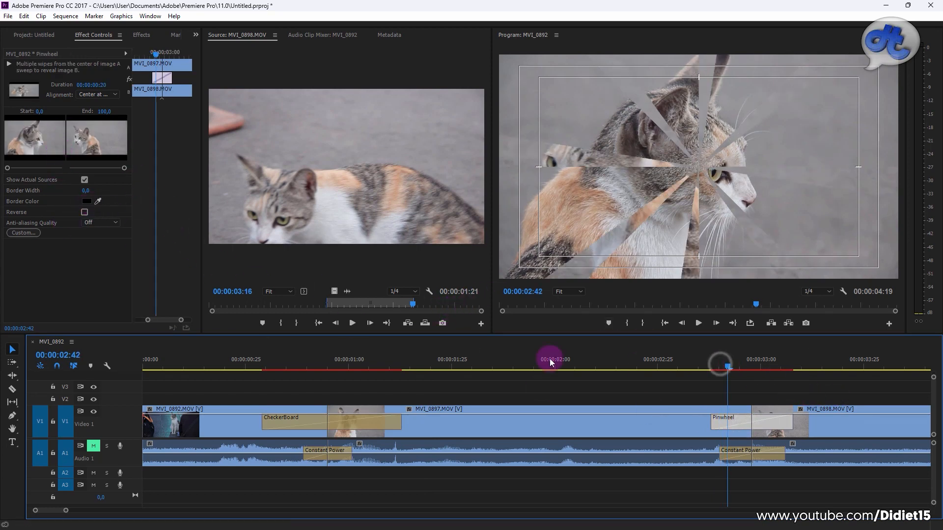
left_click_drag(88, 190, 86, 193)
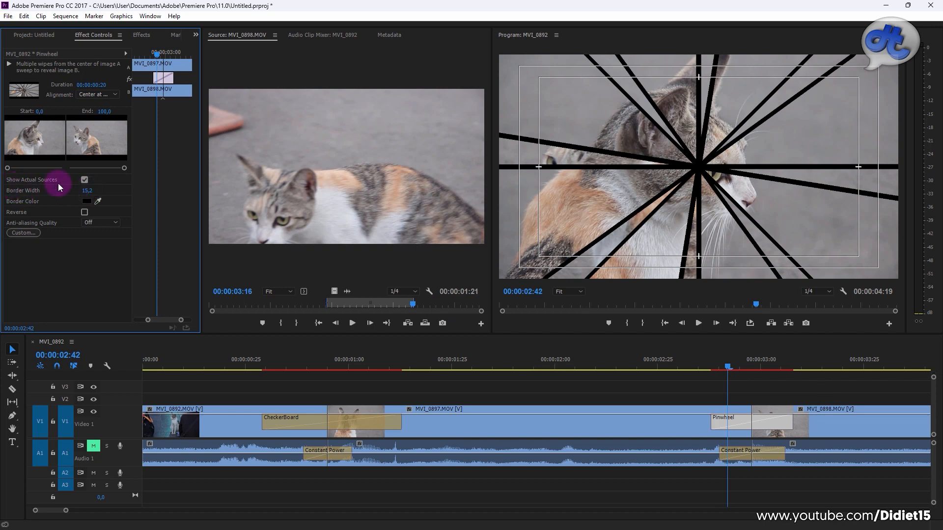
For the Pinwheel transition, turn off Show Actual Sources, enable Reverse and set the anti-aliasing quality to Medium
left_click(84, 180)
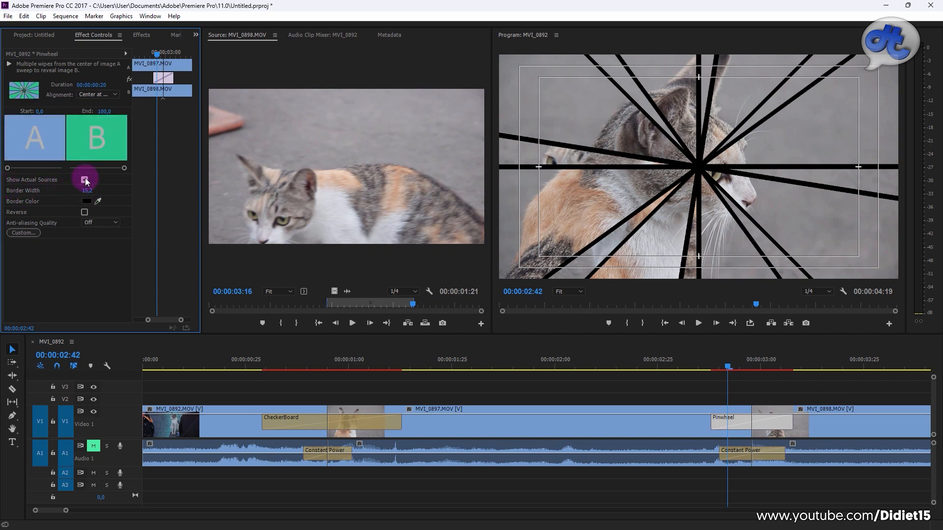
left_click(85, 212)
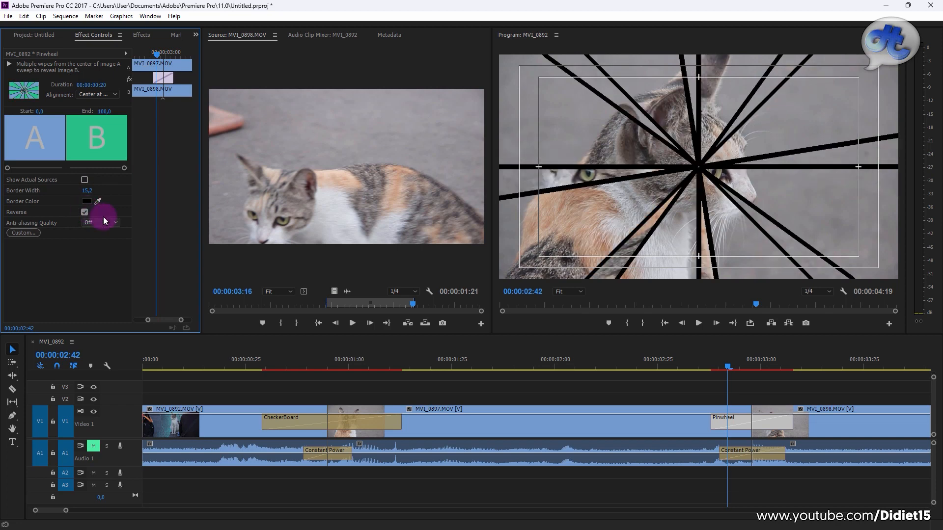
left_click(106, 221)
left_click(114, 256)
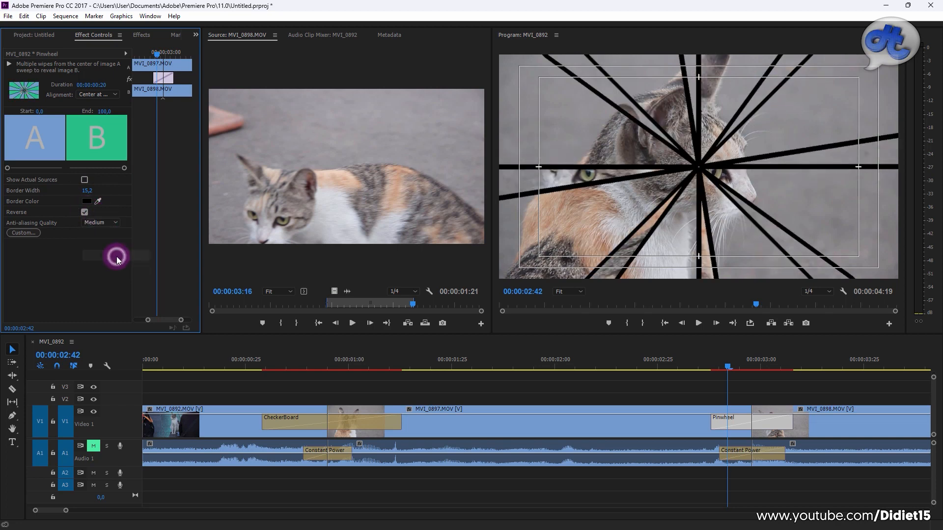
left_click(112, 222)
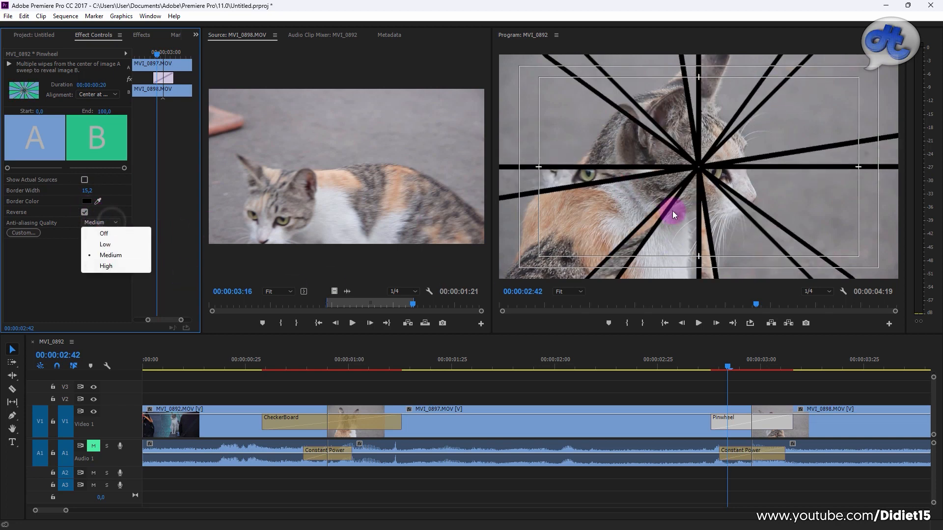
Try the Low anti-aliasing quality for the Pinwheel transition and set it to Off
left_click(128, 270)
left_click(109, 222)
left_click(106, 244)
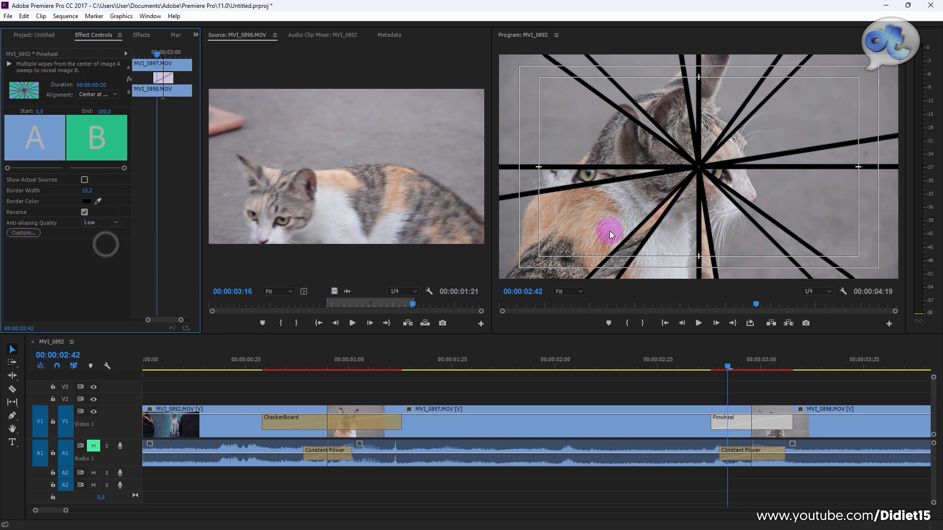
left_click(108, 222)
left_click(102, 232)
Play the sequence through the Pinwheel transition and again from 00:00:00:29 through the CheckerBoard transition
left_click(707, 368)
left_click_drag(735, 370, 687, 372)
key("space")
key("space")
left_click(740, 361)
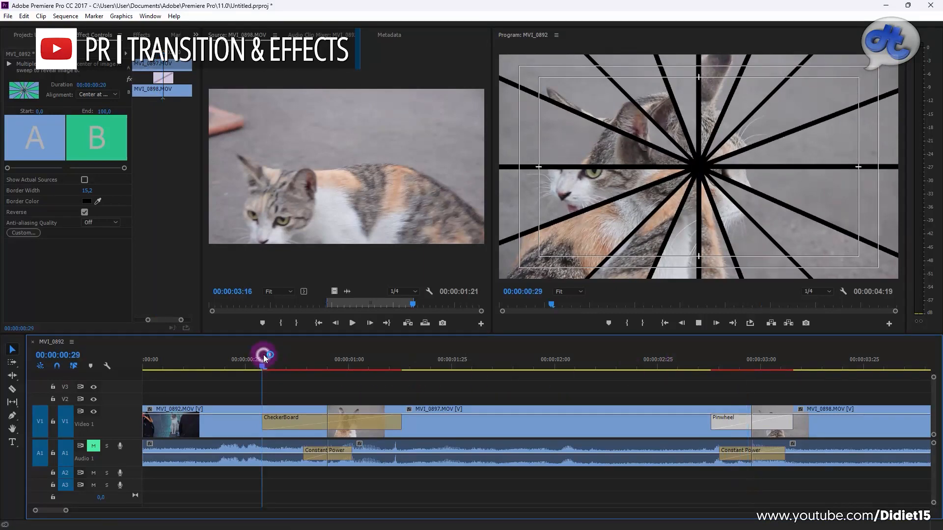
key("space")
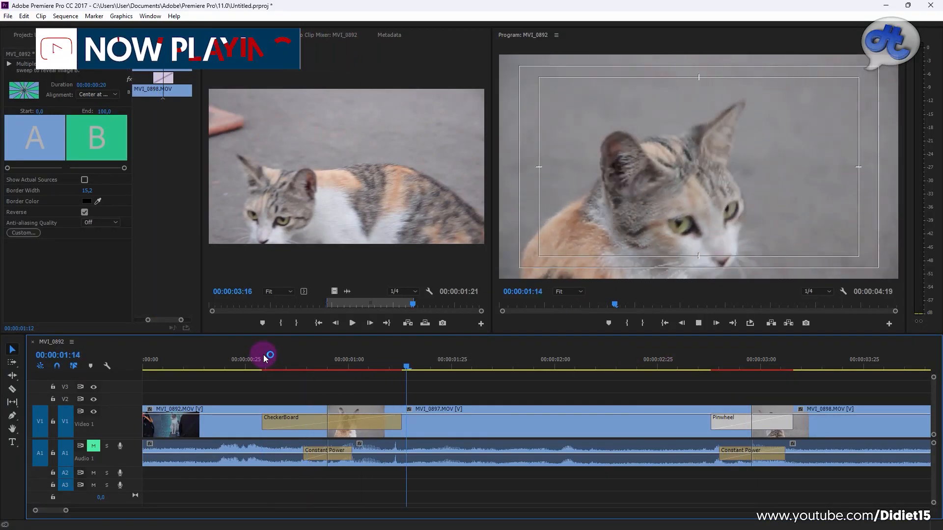
key("space")
Load MVI_0927.MOV and MVI_0928.MOV one after the other into the Source monitor
left_click(39, 35)
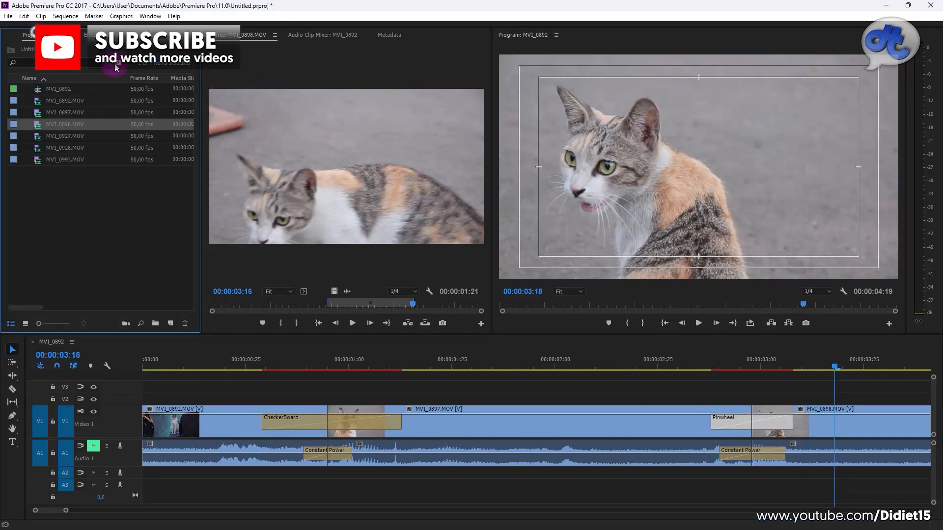
left_click(65, 137)
left_click(88, 134)
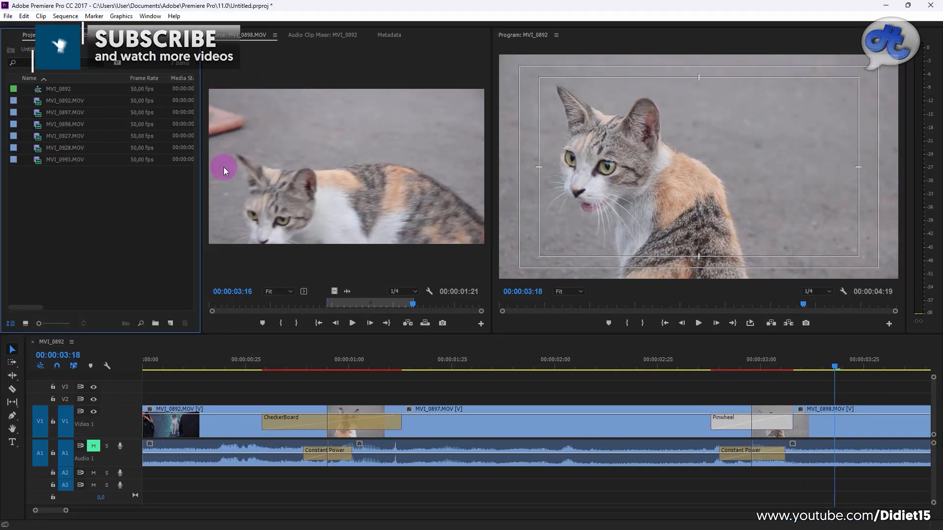
left_click_drag(78, 134, 292, 145)
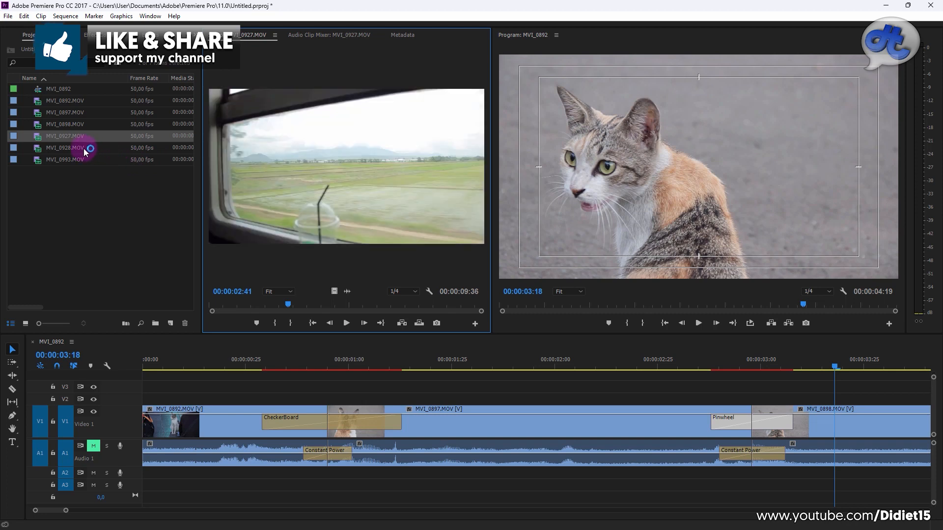
left_click_drag(84, 150, 263, 154)
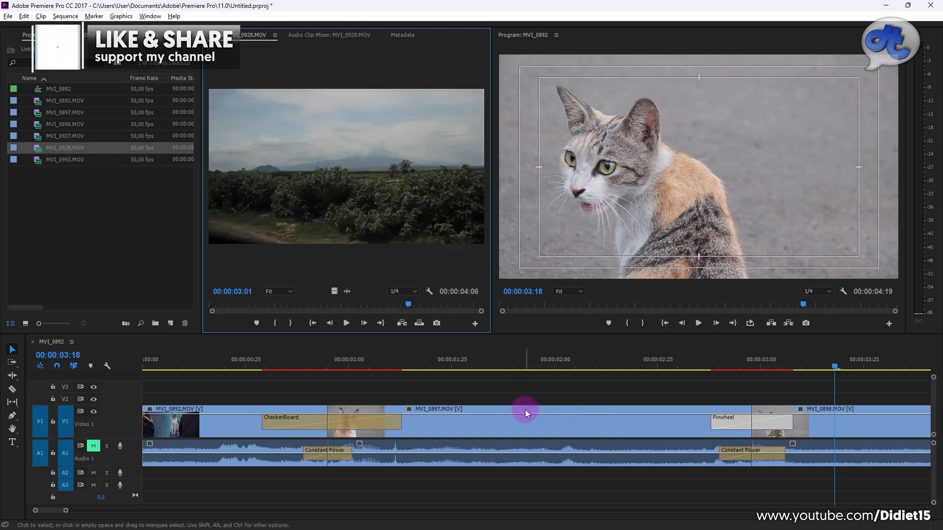
Unmute audio track A1, play the sequence through both transitions, and return the playhead to 00:00:00:27
scroll(526, 411, "down", 2)
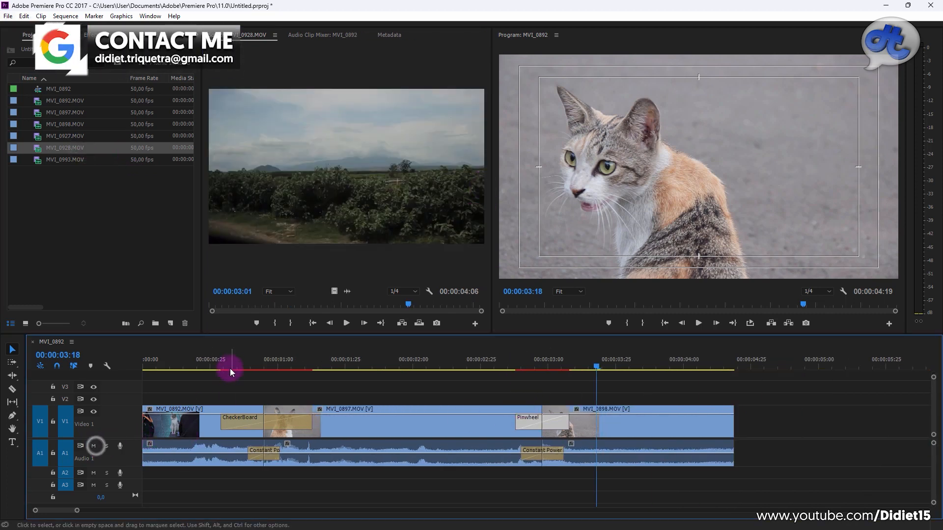
left_click(192, 357)
key("space")
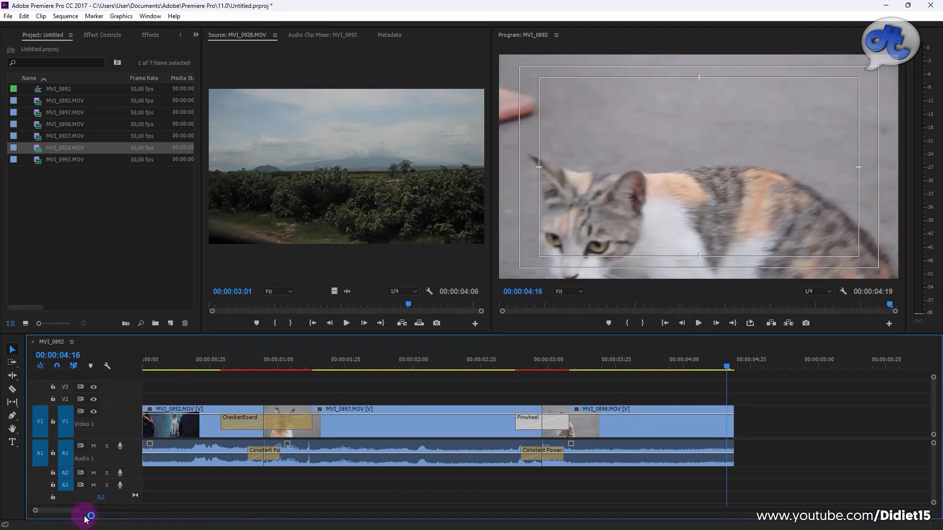
left_click_drag(78, 510, 91, 510)
left_click_drag(344, 359, 193, 362)
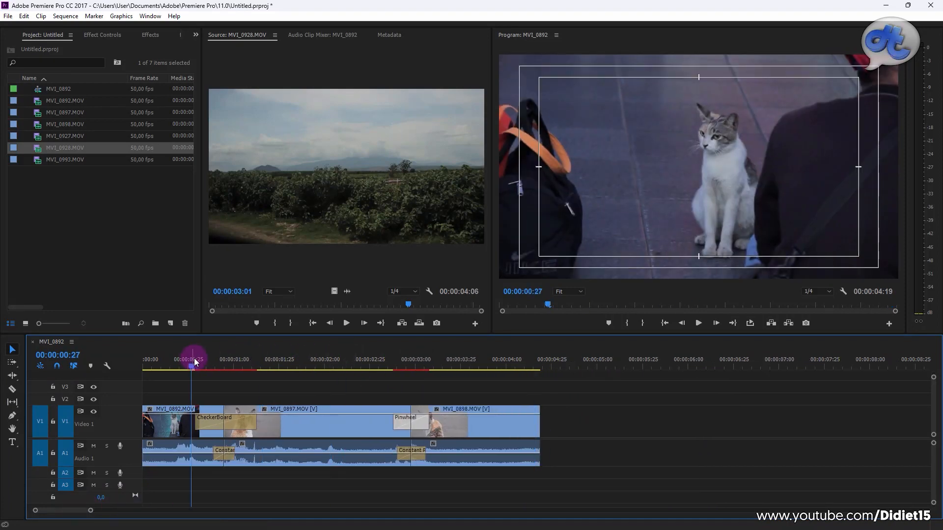
Find the effects matching "dip to", replace the Pinwheel transition with Dip to Black, and scrub back to 00:00:02:27
left_click(152, 35)
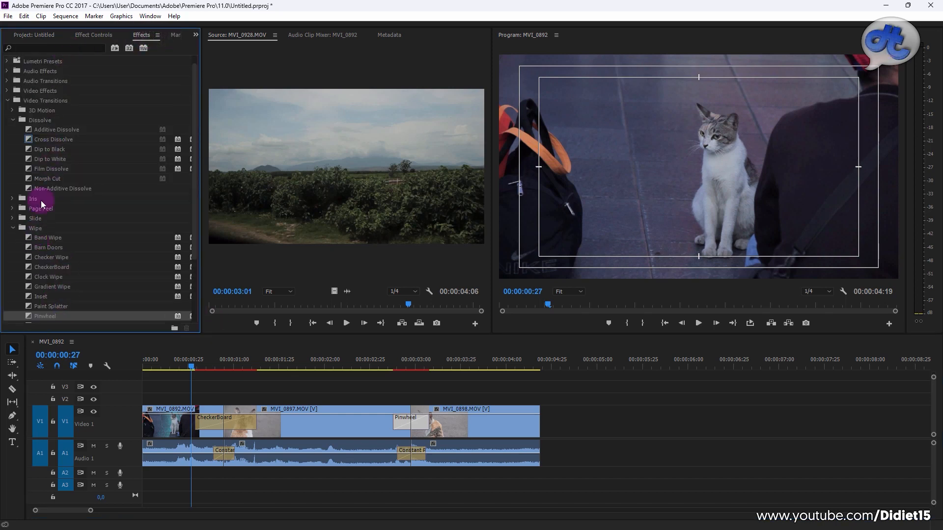
left_click(8, 101)
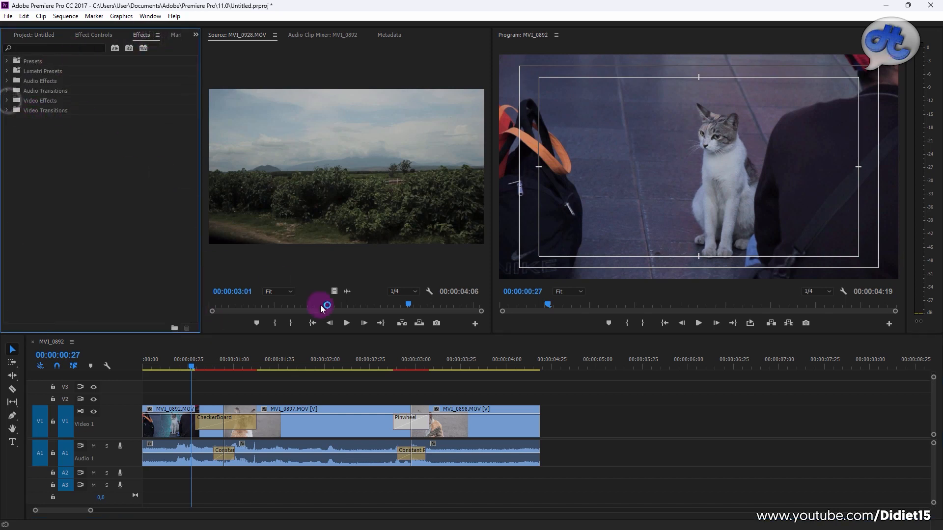
left_click(7, 110)
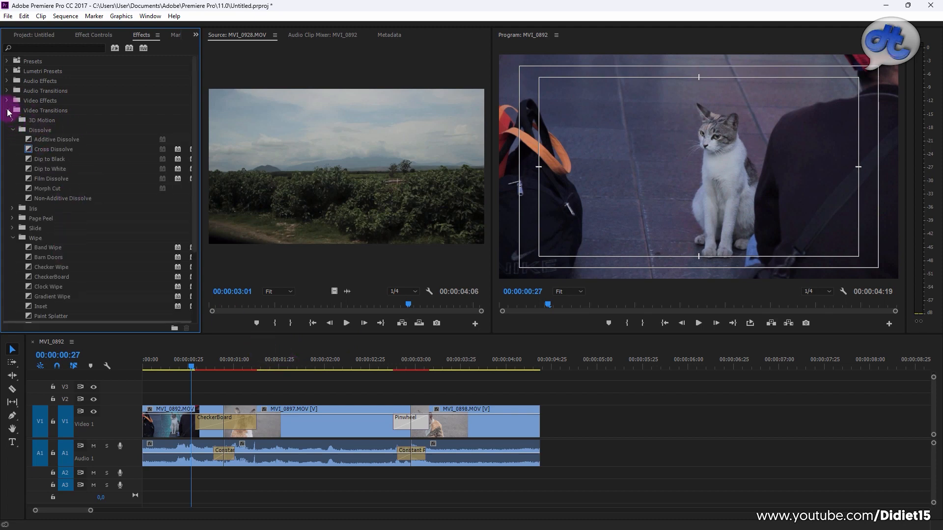
left_click(7, 110)
left_click(79, 47)
type("dip to")
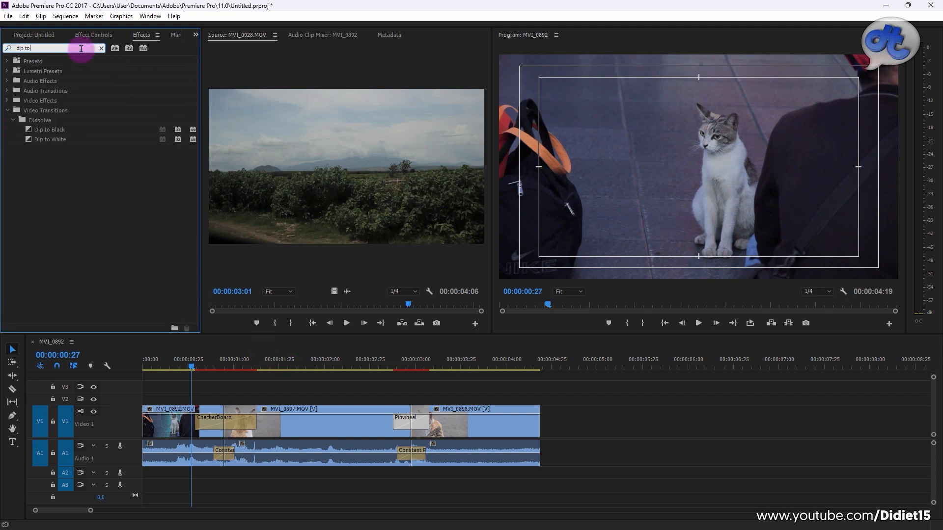
left_click_drag(50, 130, 411, 421)
left_click(395, 365)
left_click_drag(395, 366, 373, 365)
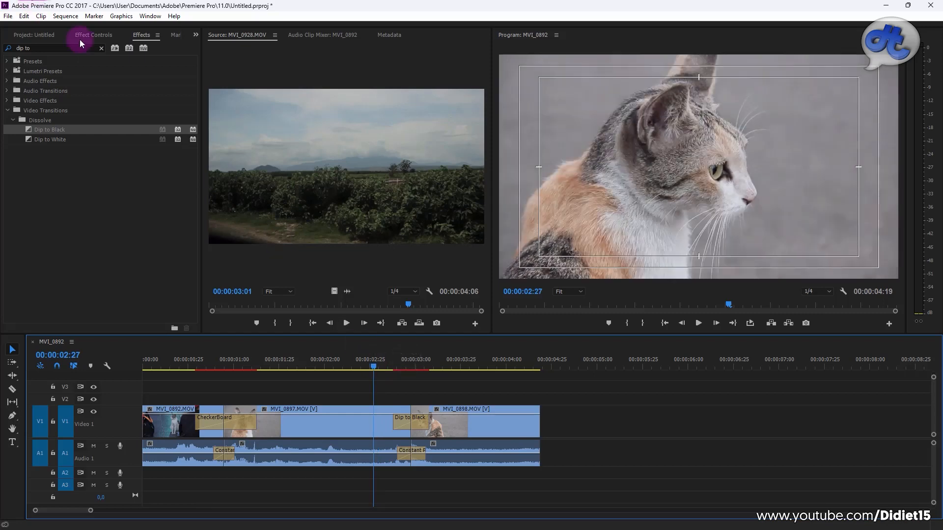
Search the effects for "transitio" and look through the listed audio and video transitions
left_click(101, 47)
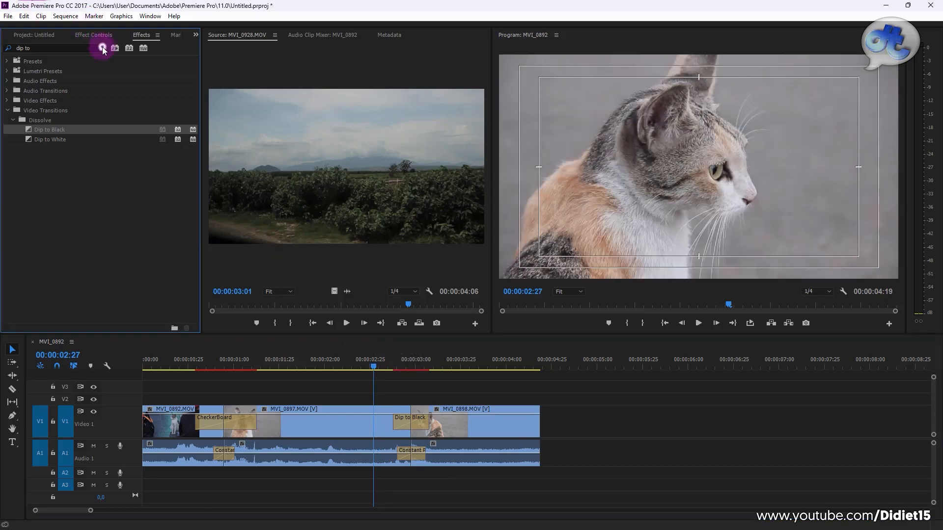
left_click(59, 49)
type("transit")
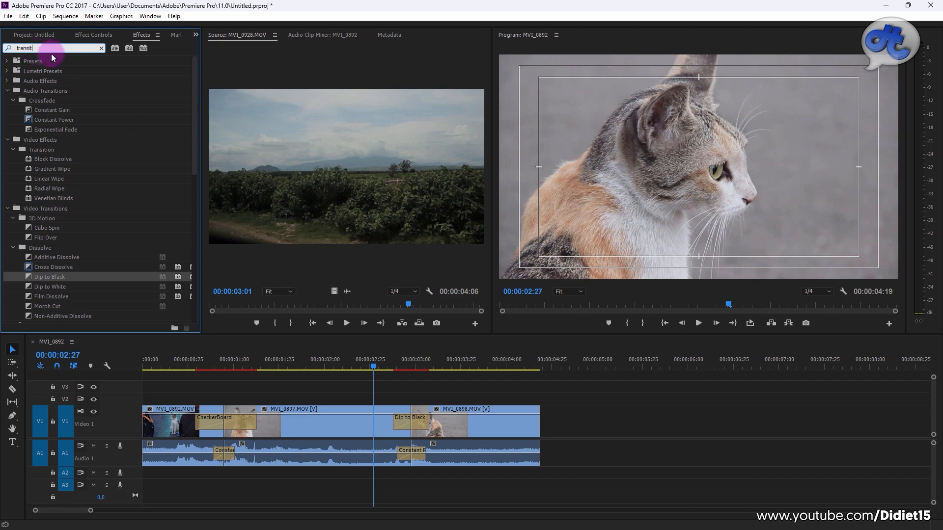
left_click(7, 91)
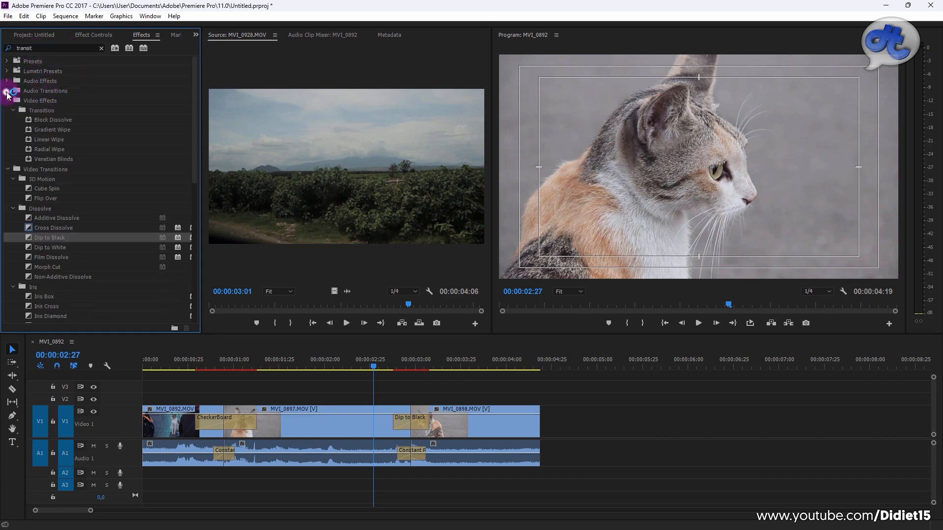
left_click(7, 101)
left_click(6, 110)
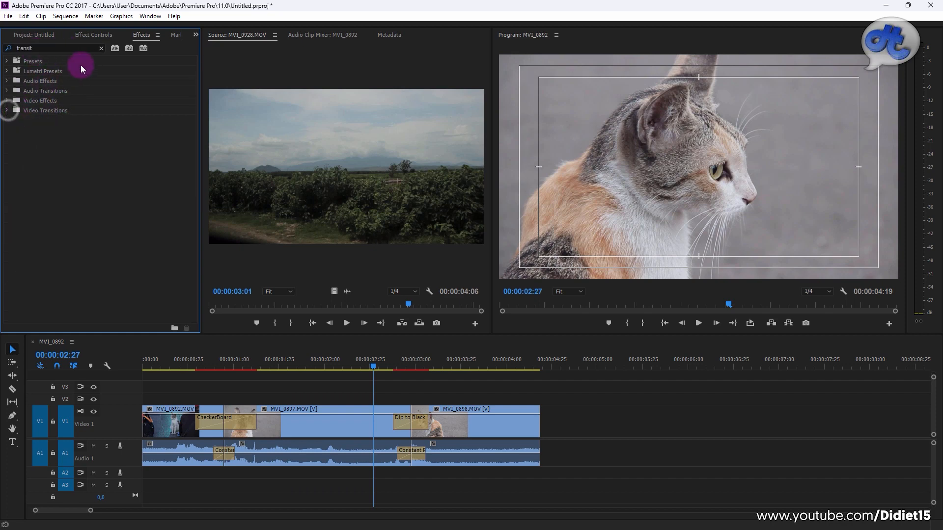
type("transitio")
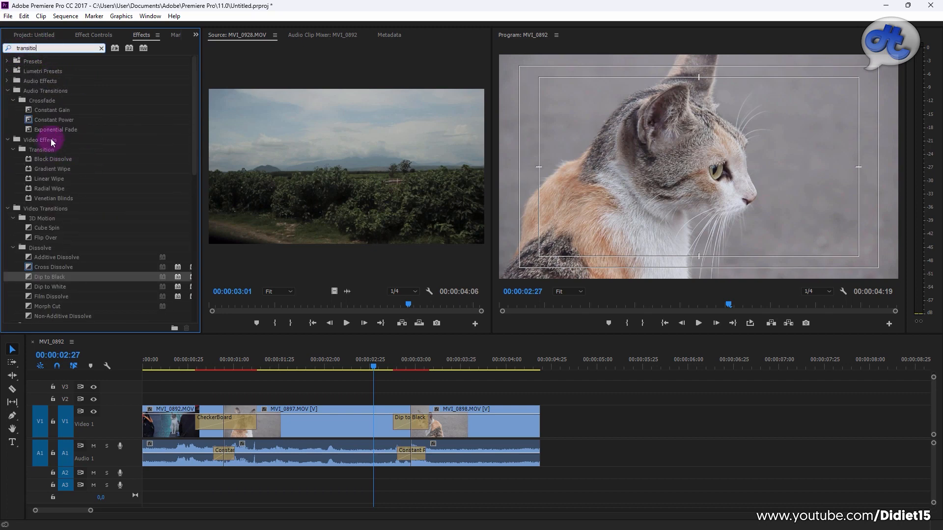
scroll(57, 206, "down", 4)
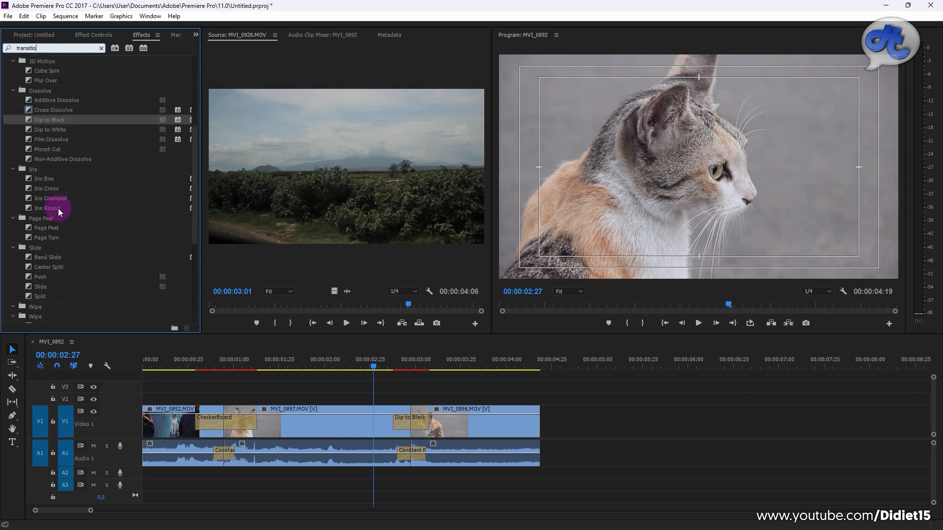
scroll(58, 208, "up", 4)
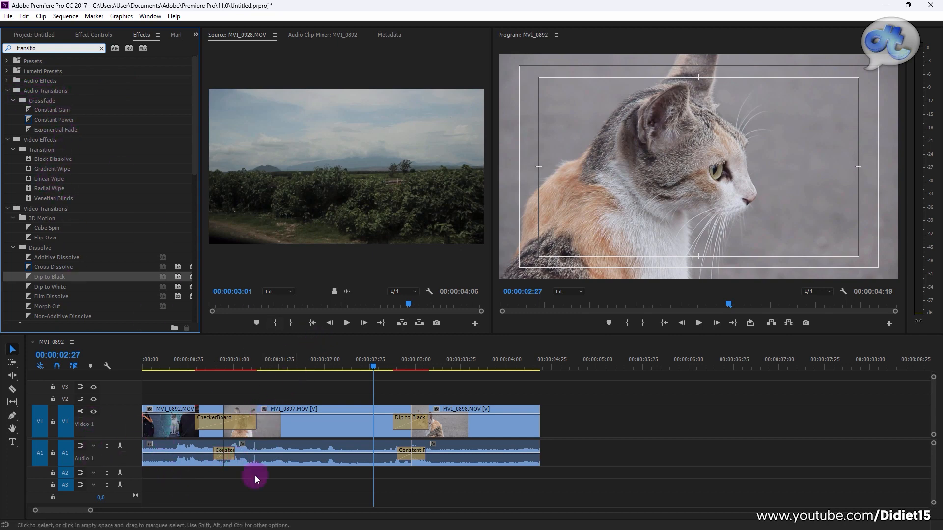
Replace the Constant Power transition on the first audio cut with Exponential Fade and play from 00:00:00:29
left_click(222, 361)
left_click_drag(223, 367, 219, 368)
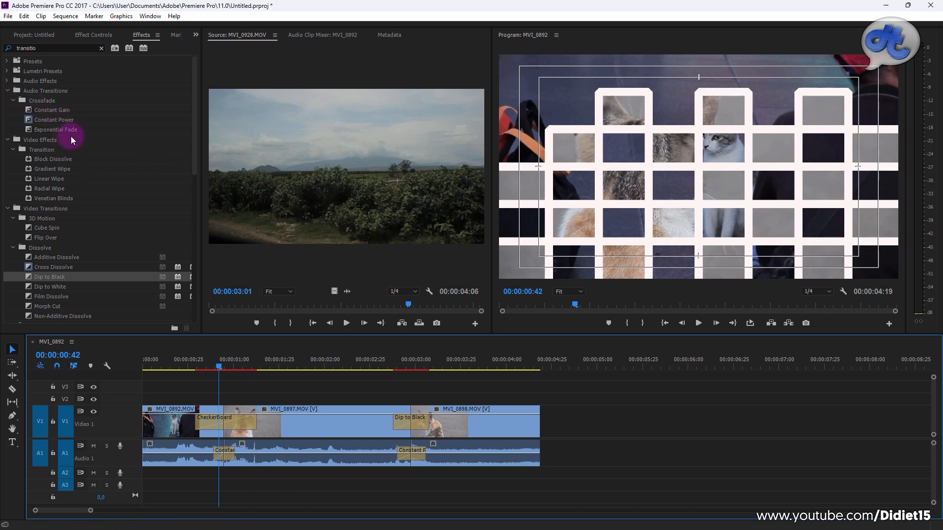
left_click_drag(61, 128, 219, 432)
left_click_drag(207, 357, 195, 358)
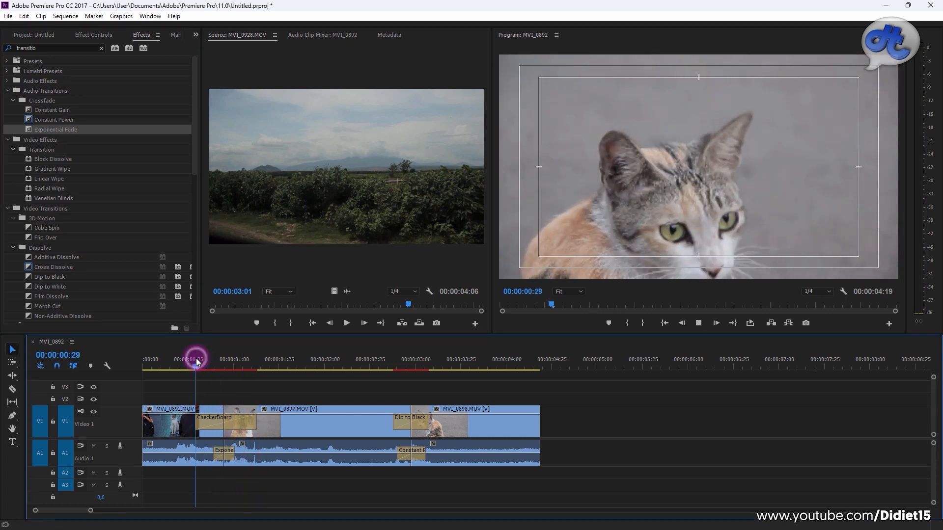
key("space")
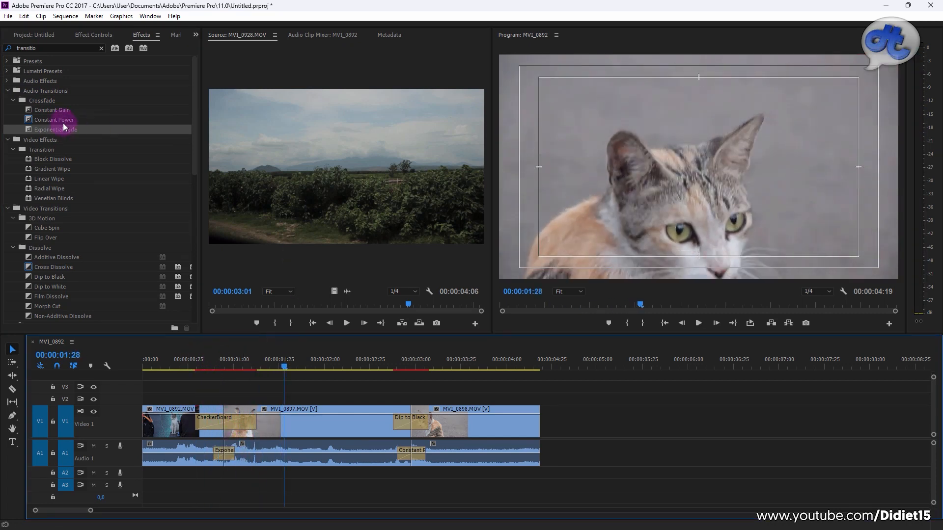
Replace the Constant Power transition on the second audio cut with Constant Gain and play through it
left_click_drag(63, 109, 407, 452)
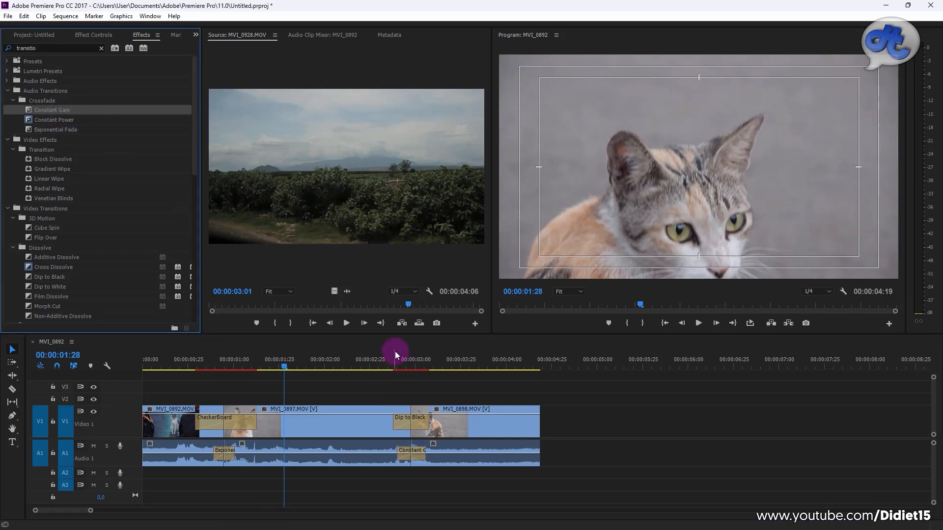
left_click(393, 354)
key("space")
left_click(417, 394)
Lengthen the Constant Gain and Exponential Fade audio transitions and play the sequence through both of them
left_click_drag(425, 457, 440, 457)
left_click_drag(232, 460, 252, 459)
left_click(178, 357)
key("space")
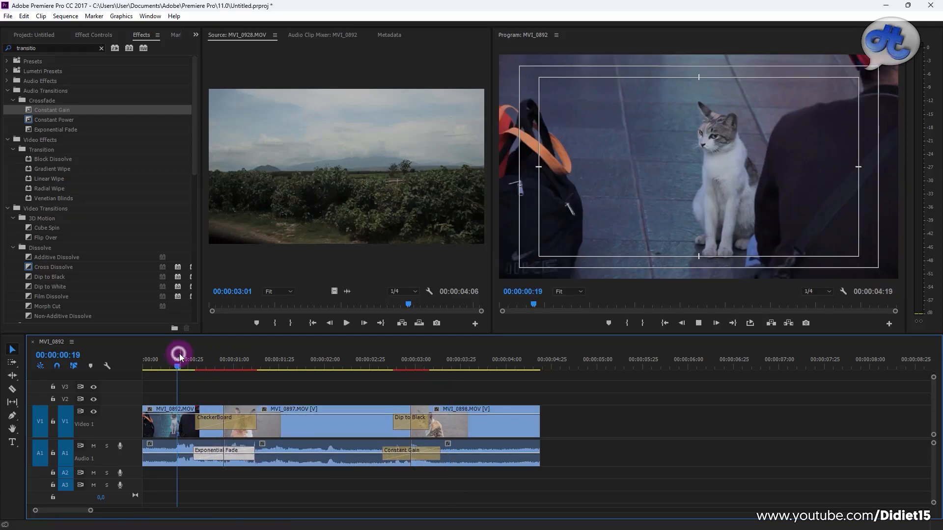
key("space")
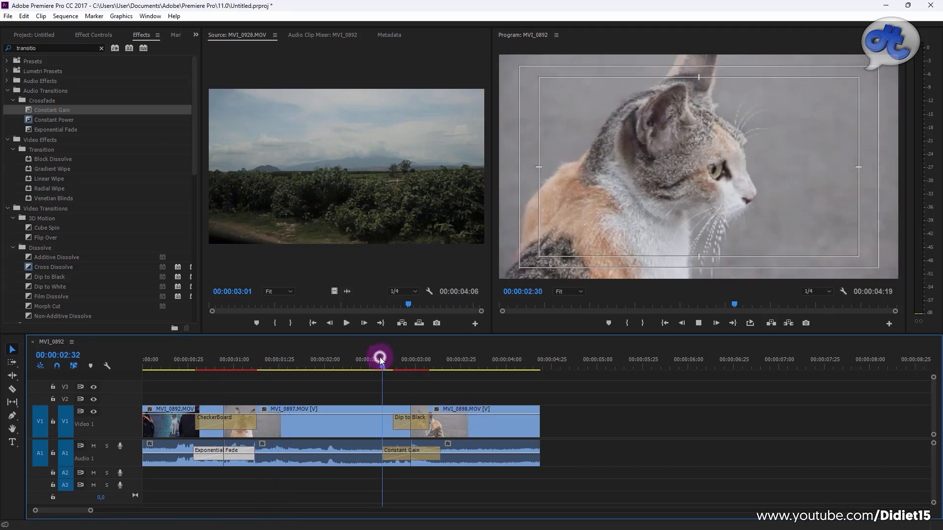
key("space")
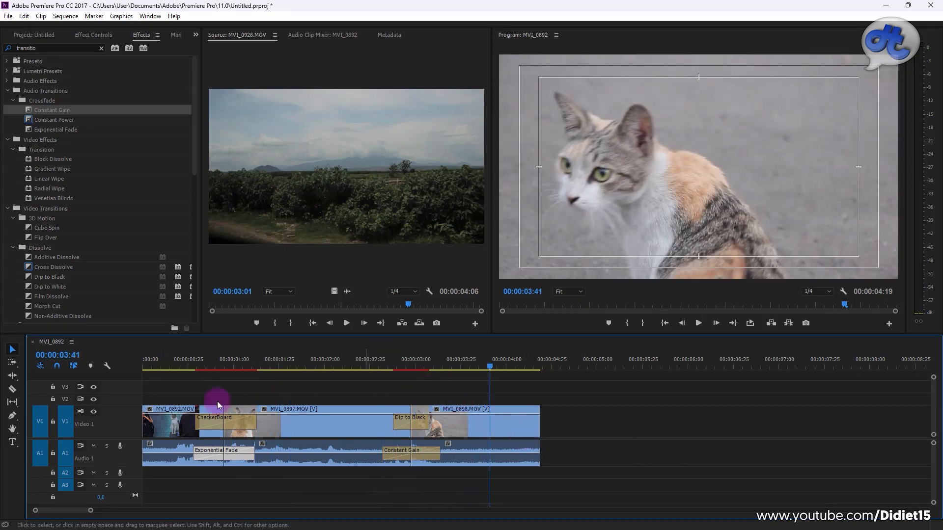
Extend the end of the MVI_0898 clip in two trims to just past 00:00:07:00
left_click_drag(87, 511, 119, 511)
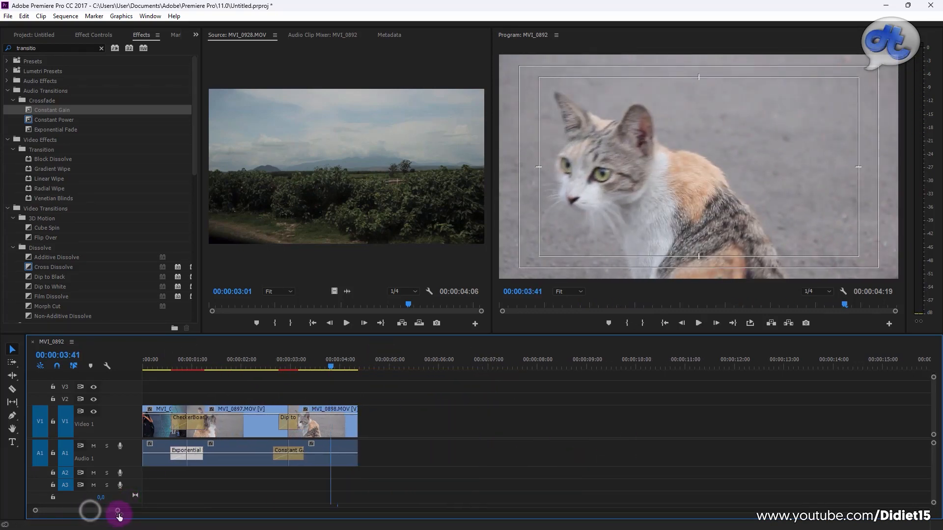
left_click(362, 364)
left_click_drag(364, 367, 323, 367)
left_click_drag(351, 439, 429, 438)
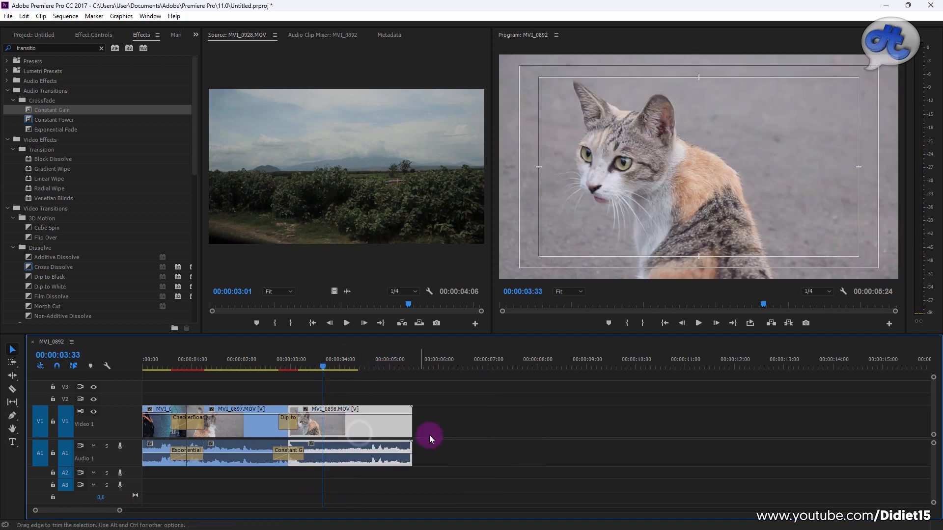
left_click_drag(323, 365, 337, 366)
left_click_drag(409, 435, 469, 429)
Shift MVI_0898 to leave a small gap after MVI_0897, and undo moving MVI_0897's audio to track A2
left_click_drag(355, 422, 285, 438)
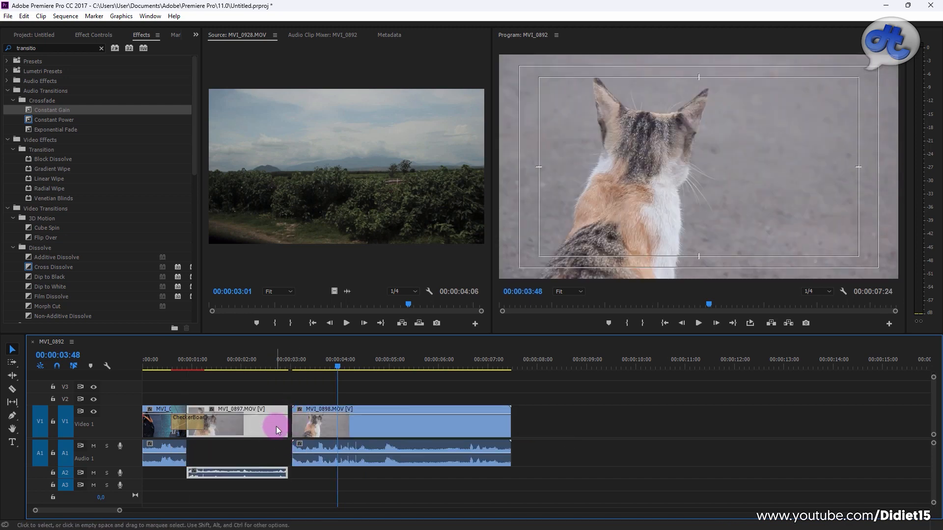
key("ctrl+z")
left_click(274, 403)
left_click_drag(273, 389, 267, 464)
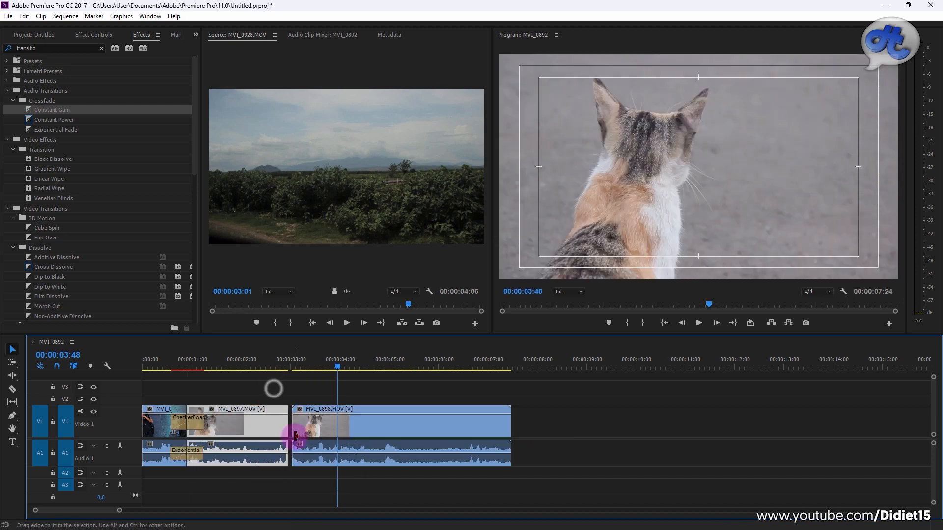
Extend the end of MVI_0897 to meet MVI_0898 and apply the default transitions at their cut
left_click_drag(288, 427, 292, 425)
right_click(292, 423)
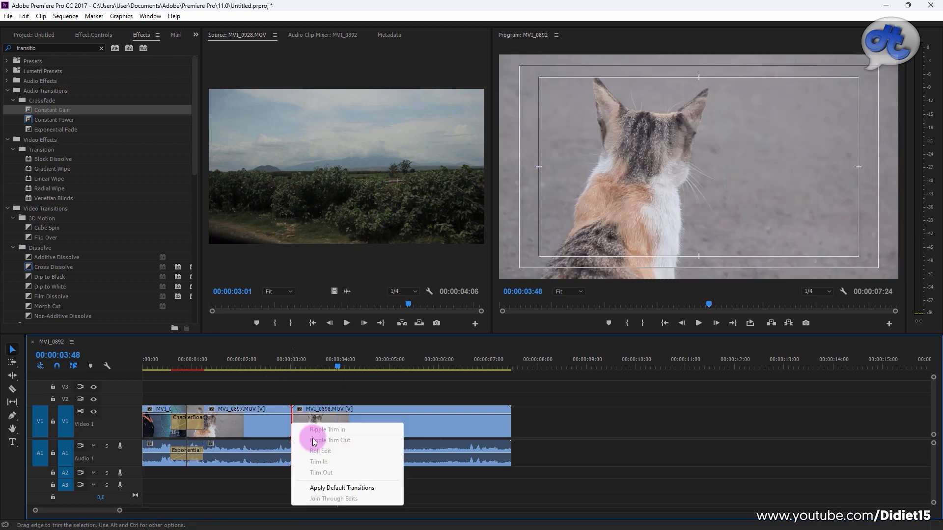
left_click(327, 487)
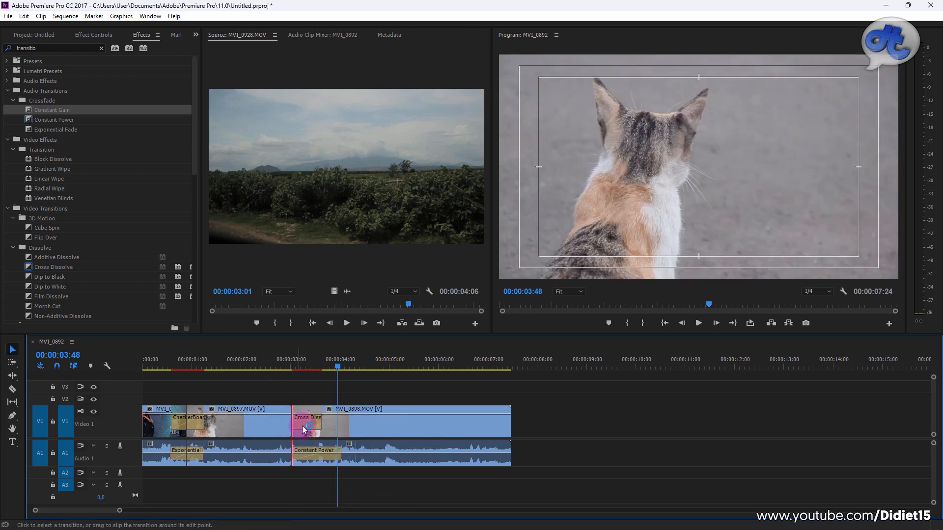
Undo the default transitions and the end extension of MVI_0897, and select the MVI_0898 clip
key("ctrl+z")
key("ctrl+z")
left_click_drag(398, 393, 358, 421)
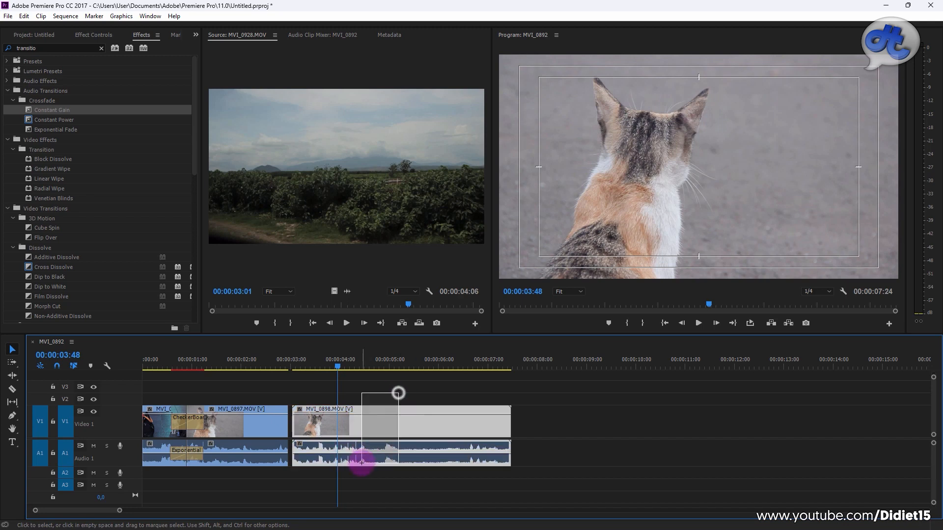
Trim the start of MVI_0898, butt it against MVI_0897 and apply the default transitions at their cut
left_click_drag(293, 426, 347, 432)
right_click(295, 432)
left_click(307, 488)
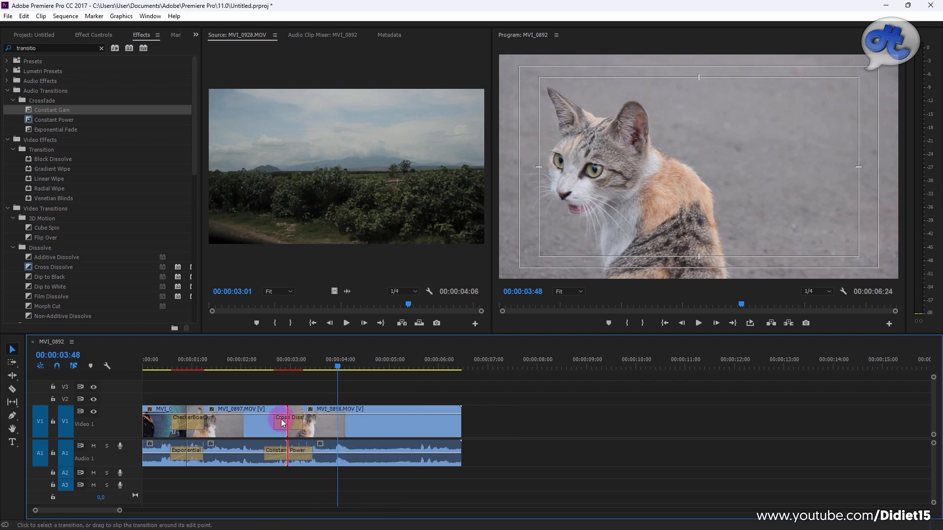
left_click(269, 359)
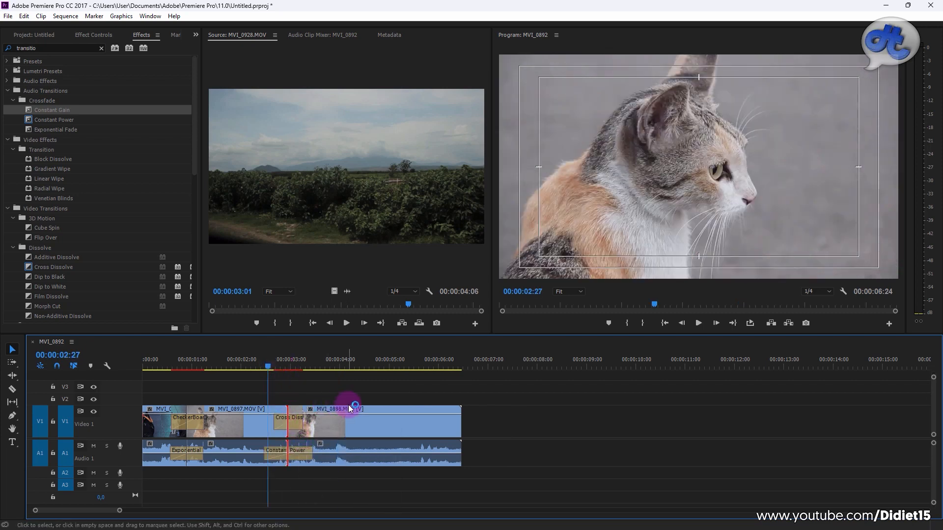
Undo the default transitions, and extend MVI_0898's start back to its full length with the clip butted against MVI_0897
key("ctrl+z")
left_click_drag(374, 384, 360, 462)
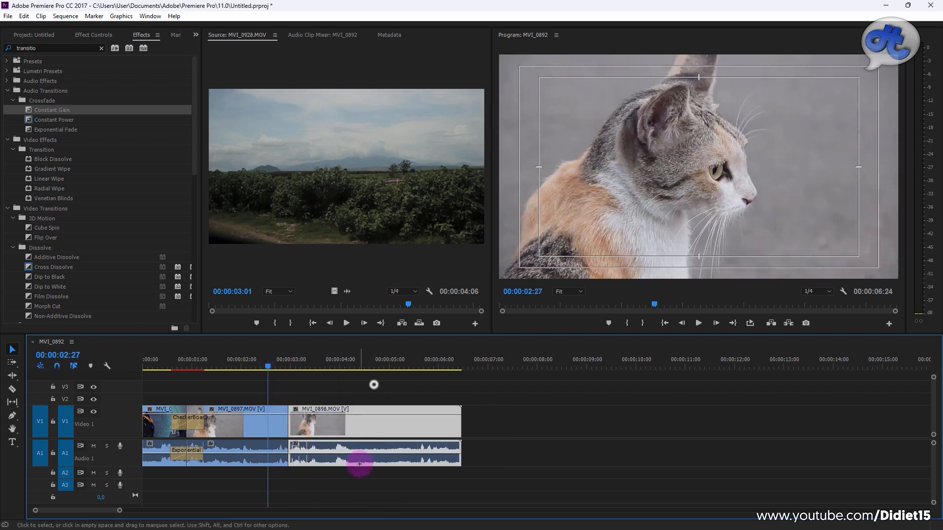
left_click_drag(363, 421, 571, 432)
left_click_drag(499, 431, 351, 431)
left_click_drag(566, 432, 380, 412)
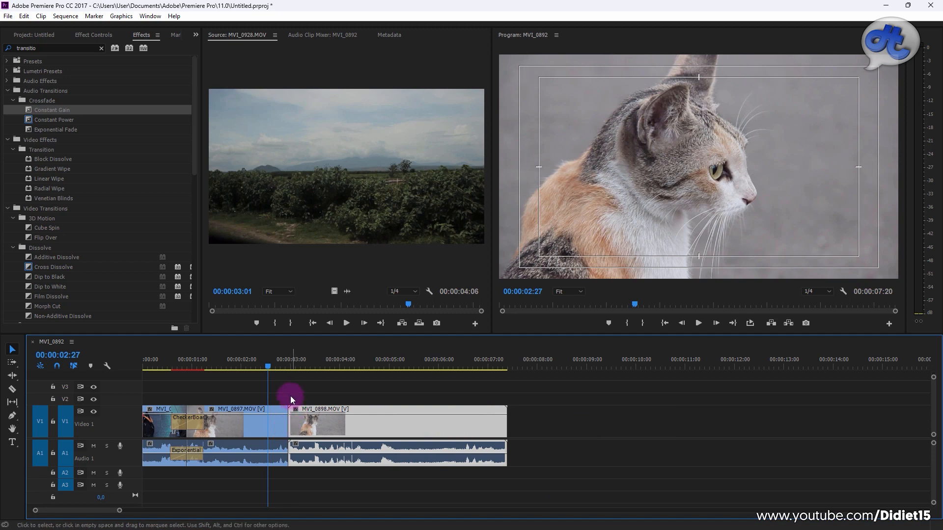
Apply the default video and audio transitions at the cut between MVI_0897 and the untrimmed MVI_0898
right_click(290, 427)
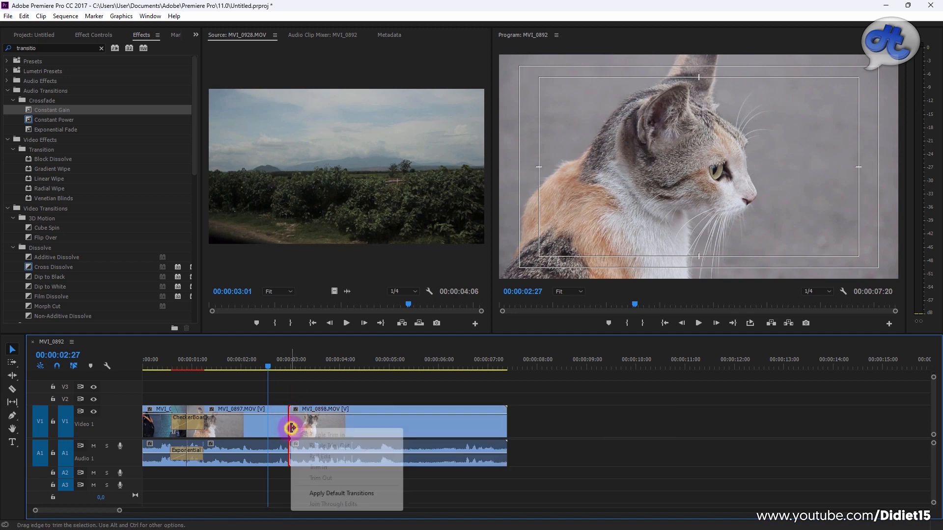
left_click(326, 497)
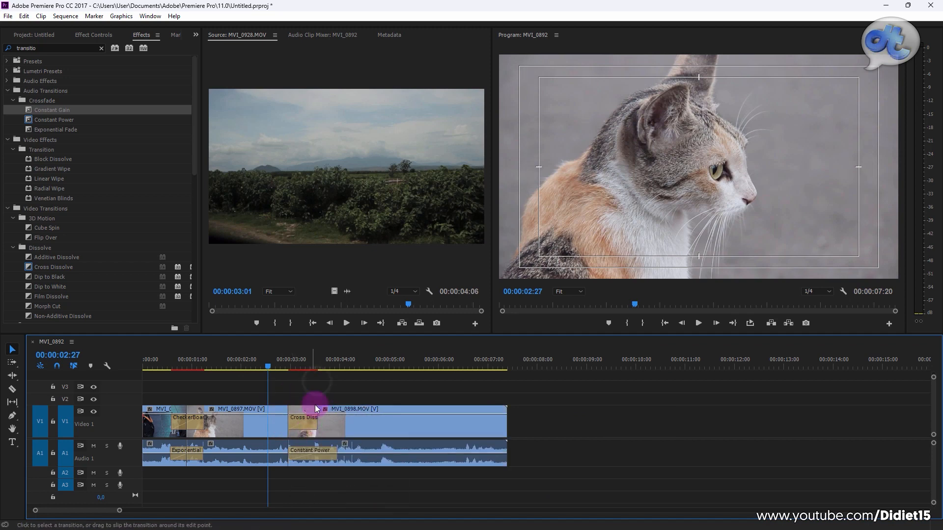
left_click(303, 428)
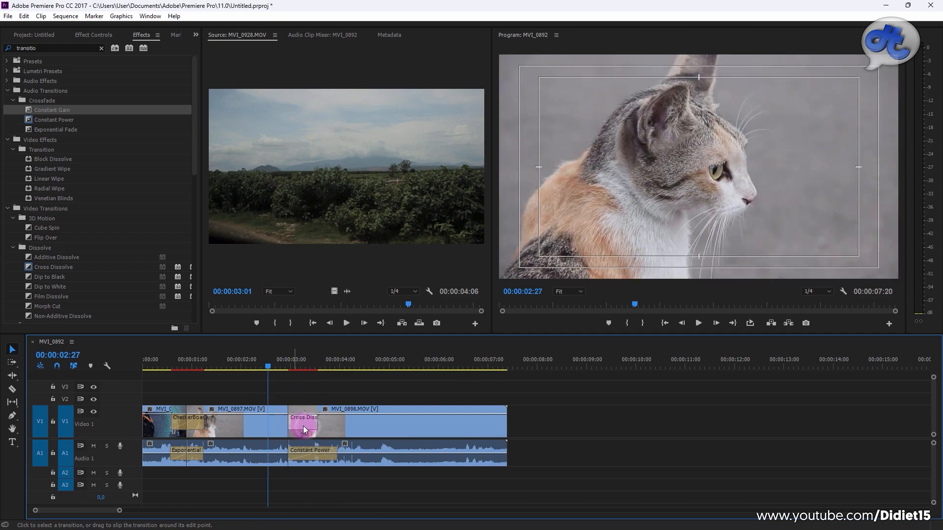
left_click(304, 428)
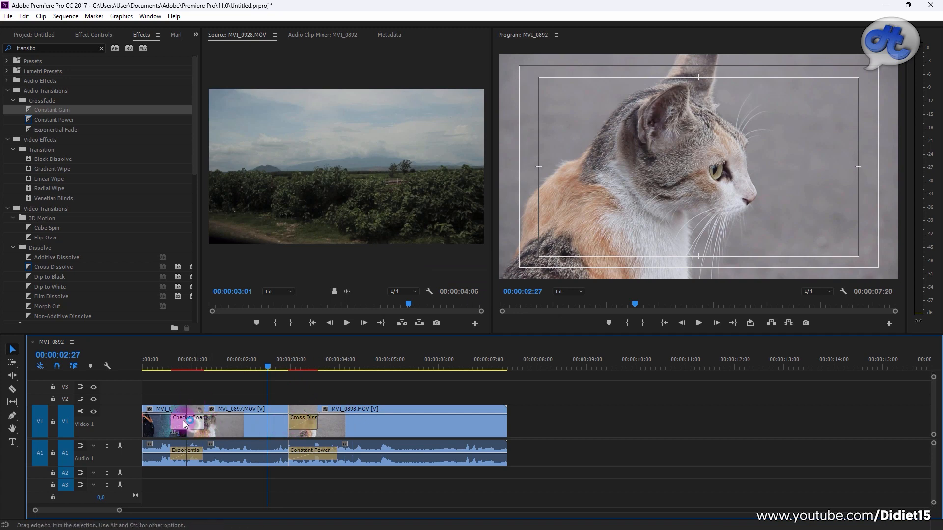
Try to slip the content of the full-length MVI_0898 clip with the Slip tool
left_click_drag(380, 377, 373, 490)
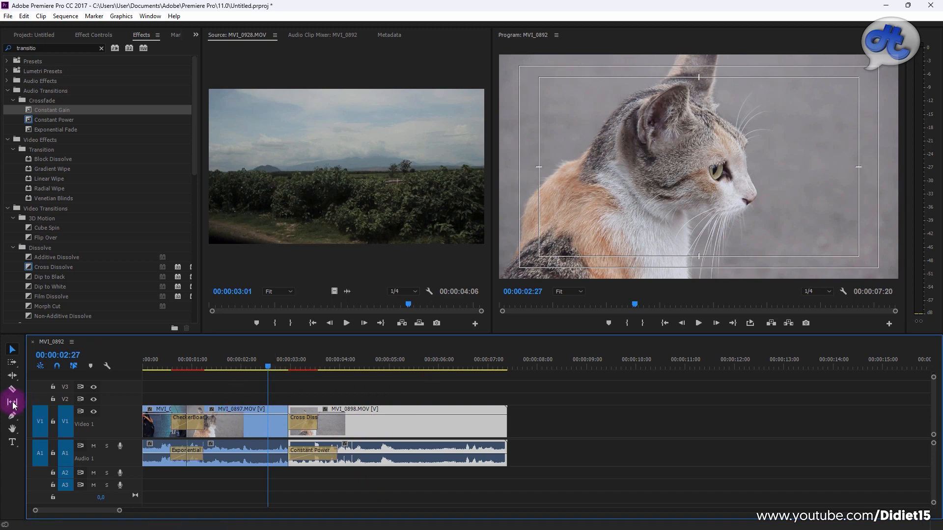
left_click(13, 403)
left_click_drag(385, 425, 321, 425)
Trim the end of MVI_0898 back to about 00:00:05:40 and slip the clip's content with the Slip tool
left_click(13, 349)
left_click_drag(546, 411, 428, 432)
left_click(12, 402)
left_click_drag(359, 431, 301, 431)
Center the Cross Dissolve and Constant Power transitions on the MVI_0897 and MVI_0898 cut and play the sequence through them
left_click(12, 349)
mouse_move(296, 426)
left_mouse_down()
mouse_move(279, 423)
mouse_move(288, 423)
left_mouse_up()
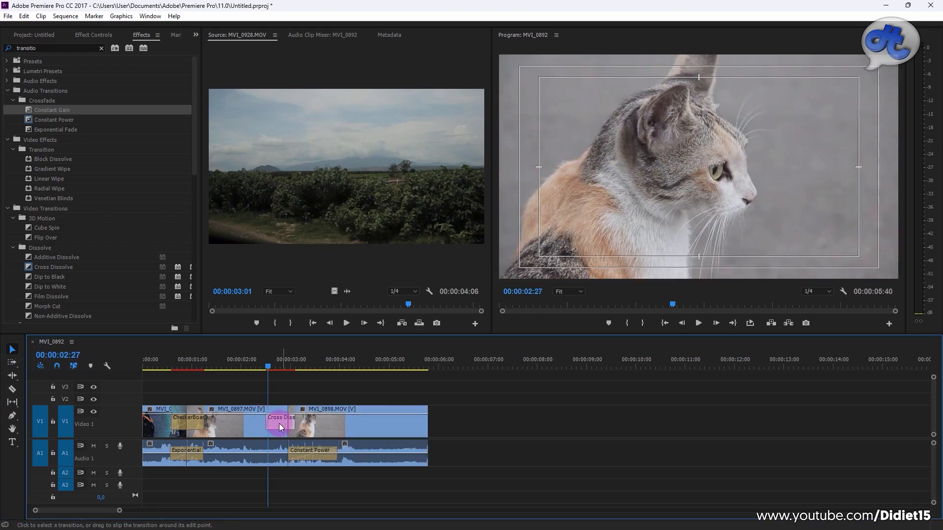
left_click_drag(322, 456, 306, 456)
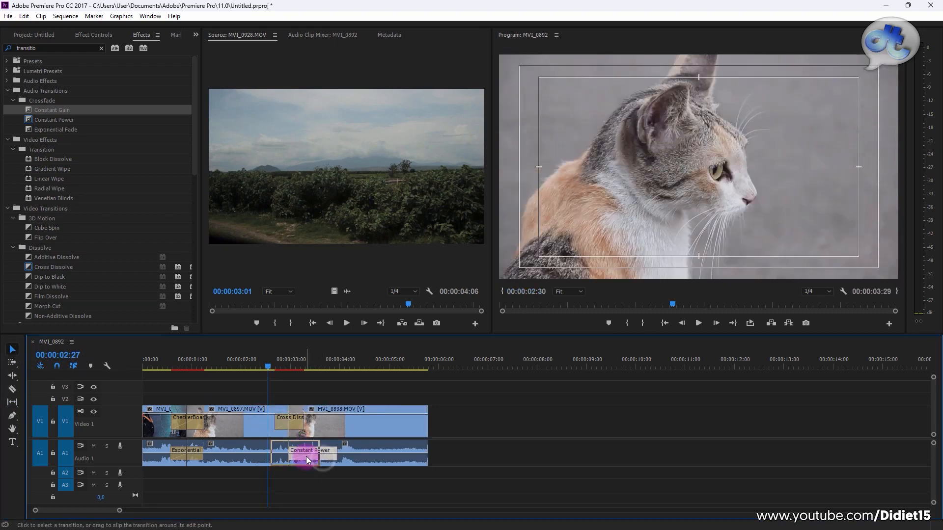
left_click(269, 360)
key("space")
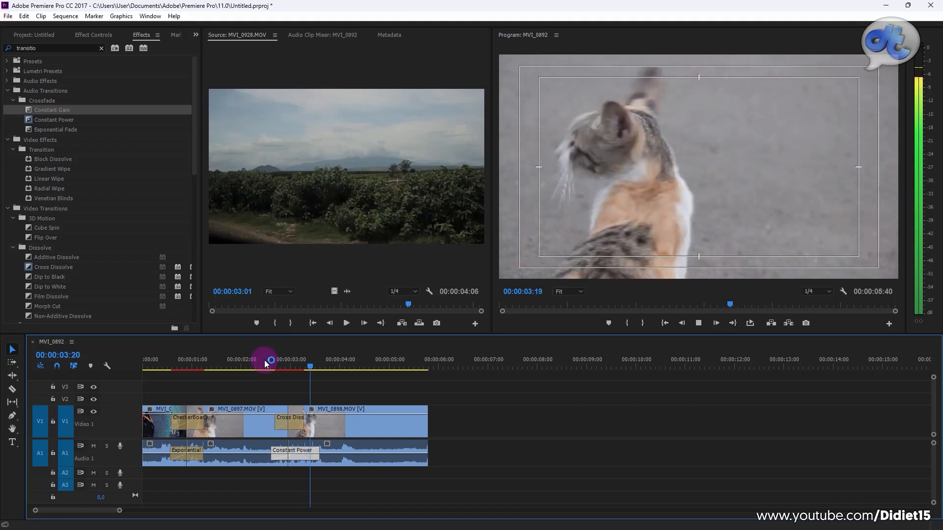
key("space")
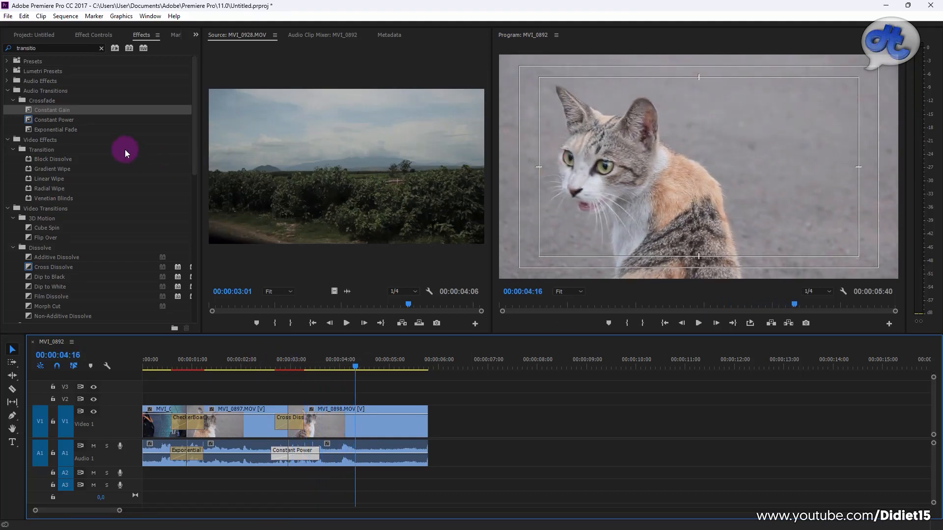
Collapse the Audio Transitions, Video Effects and Video Transitions groups in the effects list
left_click(8, 91)
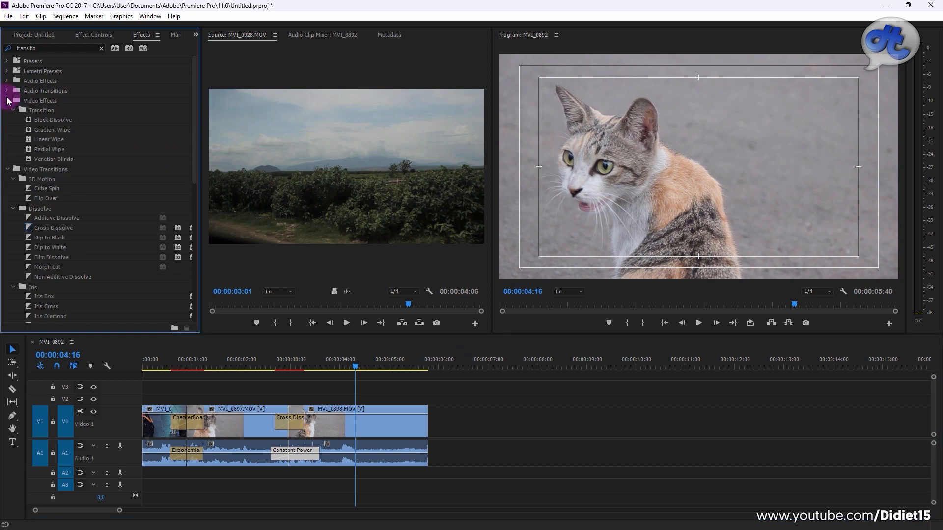
left_click(8, 101)
left_click(9, 110)
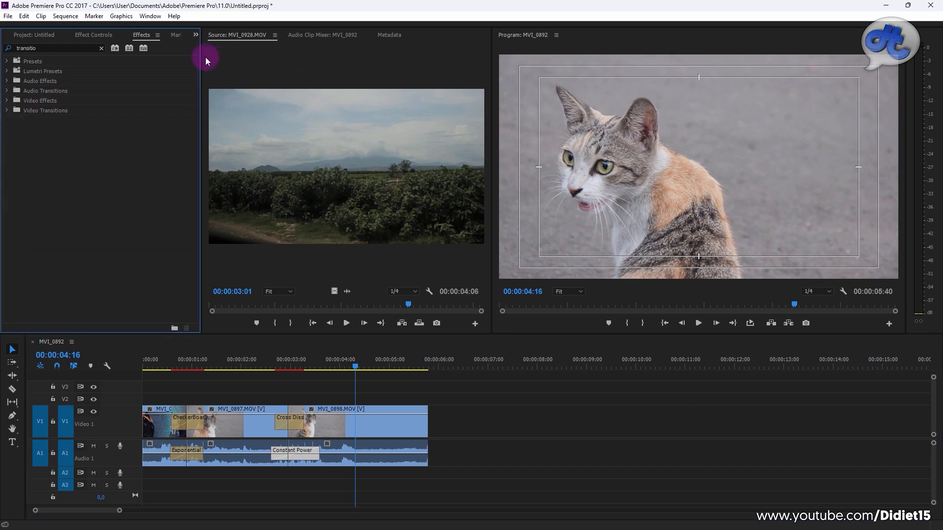
Add MVI_0928.MOV to the sequence directly after MVI_0898 and place the playhead over it at 00:00:07:03
left_click(96, 38)
left_click(44, 36)
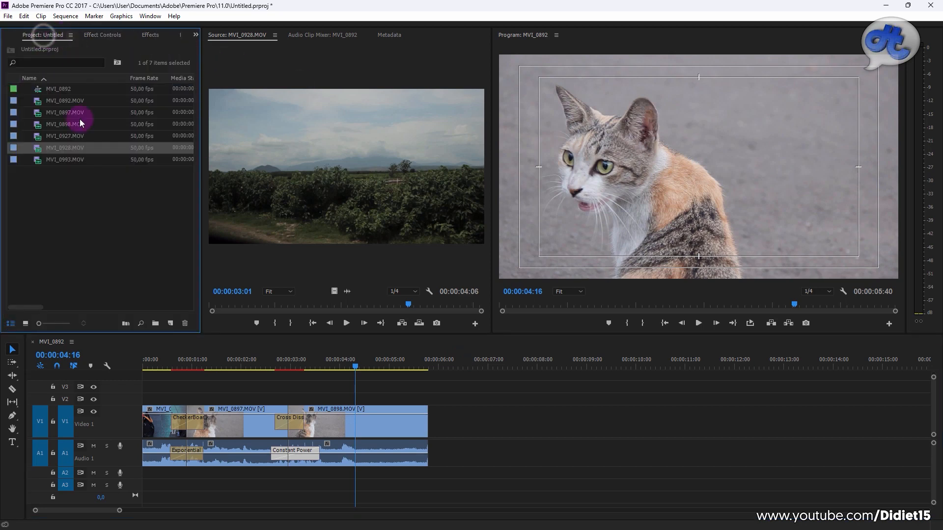
left_click_drag(76, 150, 422, 430)
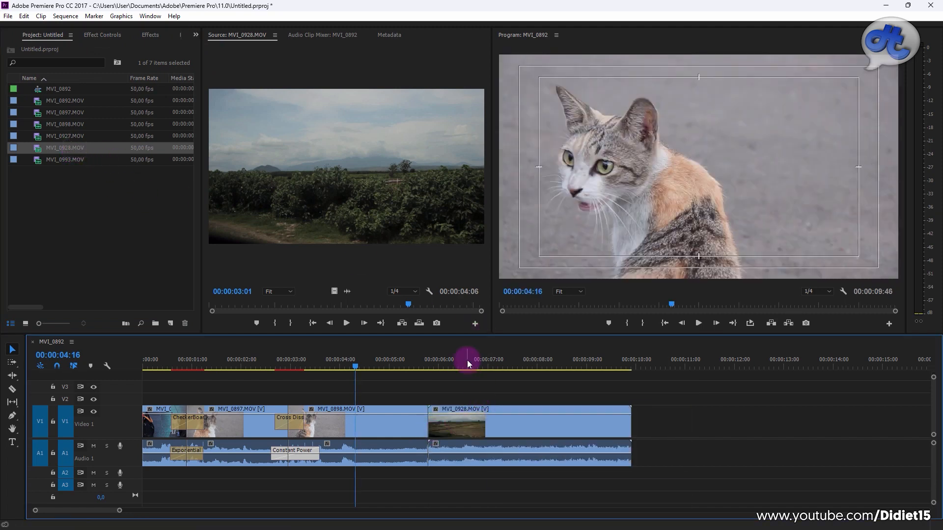
left_click(491, 365)
left_click_drag(493, 364, 490, 366)
Search the effects for "curve" and apply the Luma Curve effect to the MVI_0928 clip
left_click(151, 34)
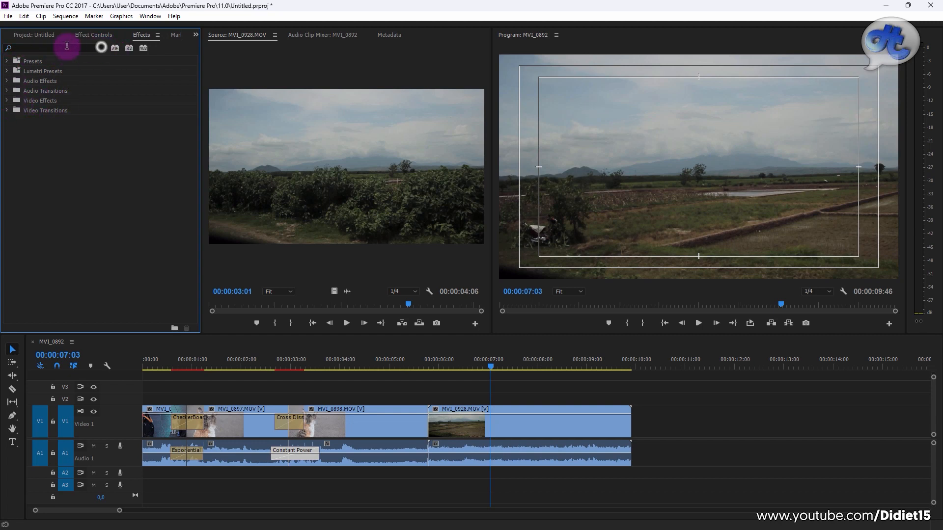
left_click(101, 48)
type("cuyrv")
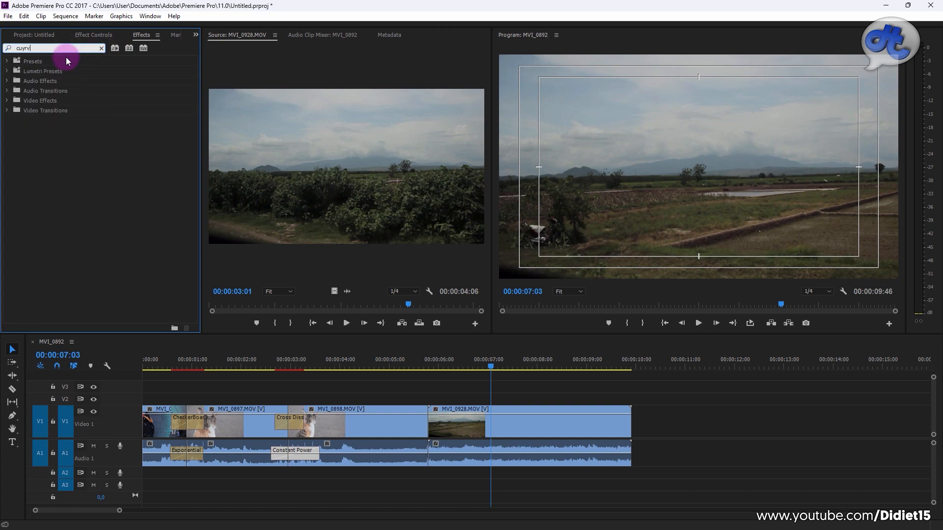
type("curve")
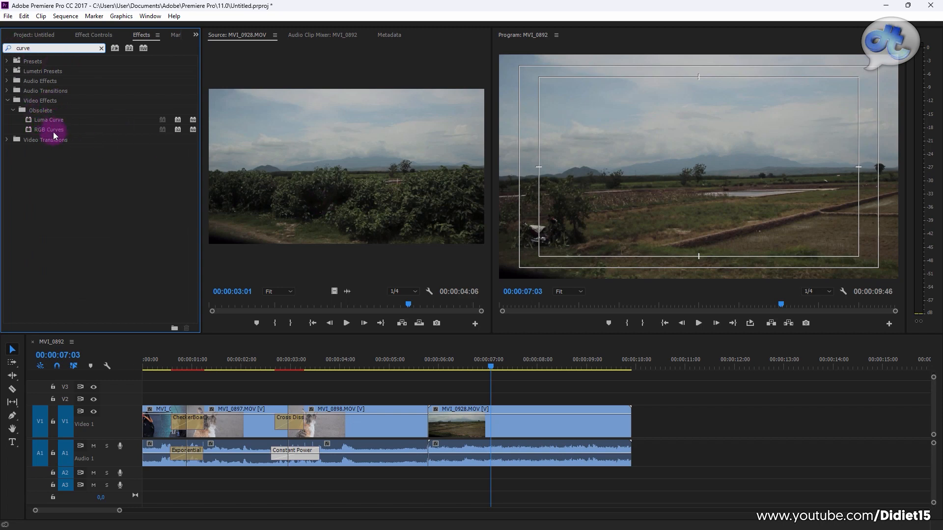
left_click_drag(51, 123, 524, 421)
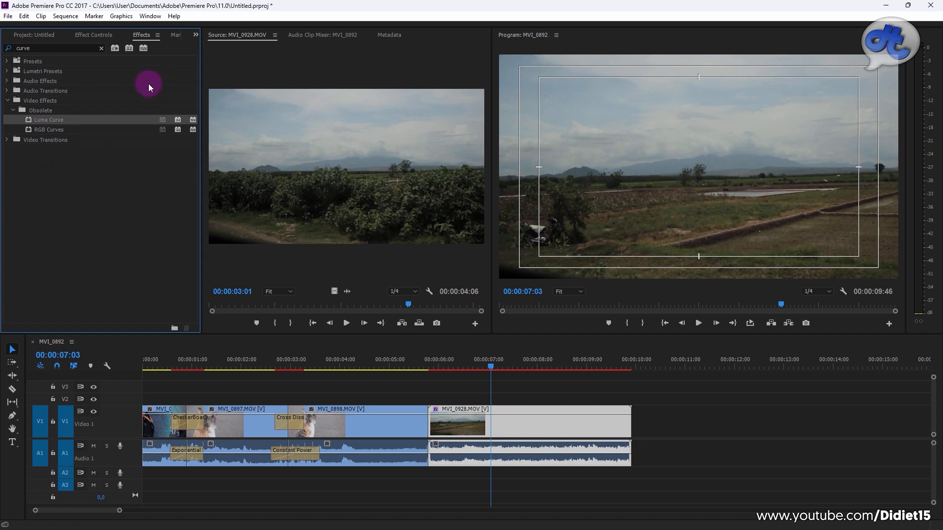
Examine the editing history and the clip information with MVI_0928 selected
left_click(434, 413)
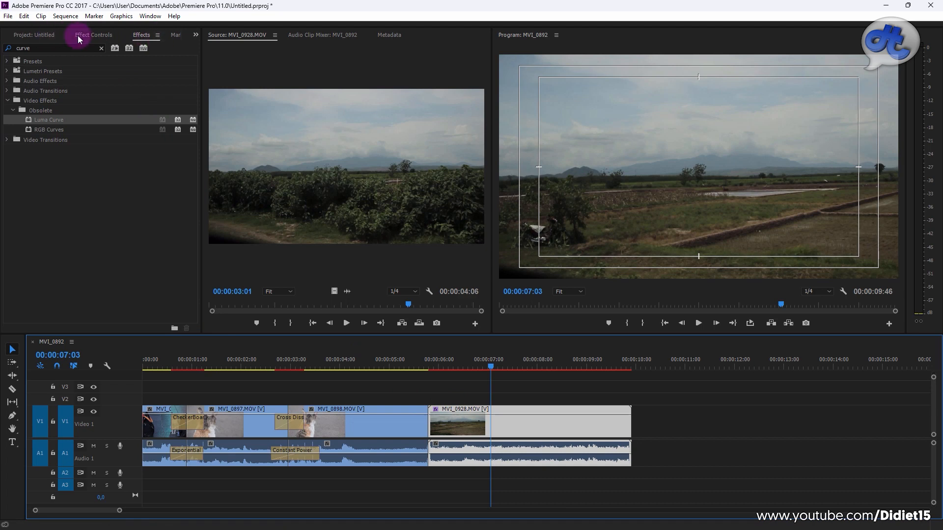
scroll(92, 38, "down", 4)
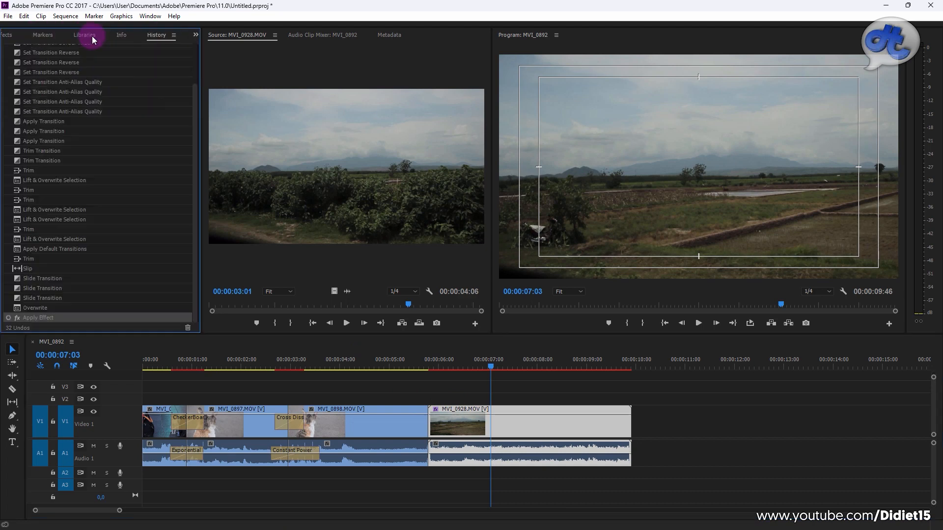
scroll(93, 39, "up", 5)
scroll(92, 38, "down", 5)
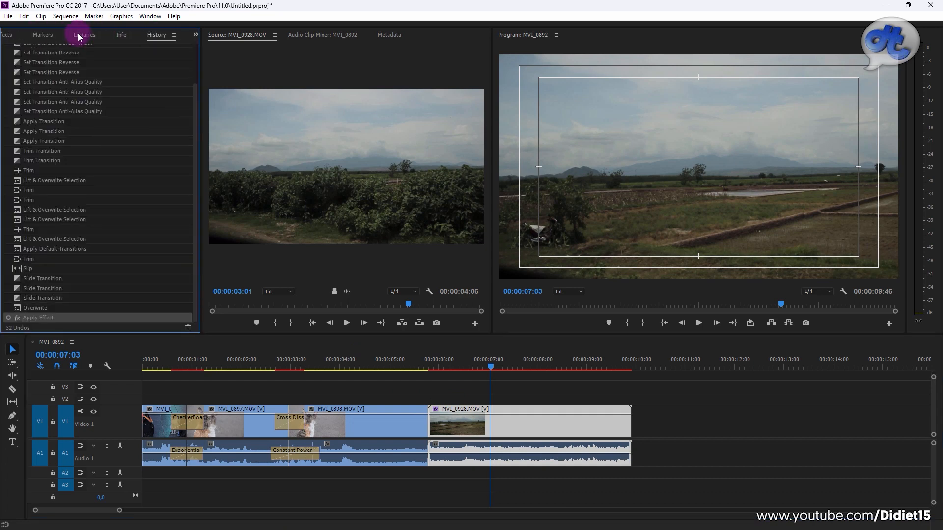
left_click(173, 37)
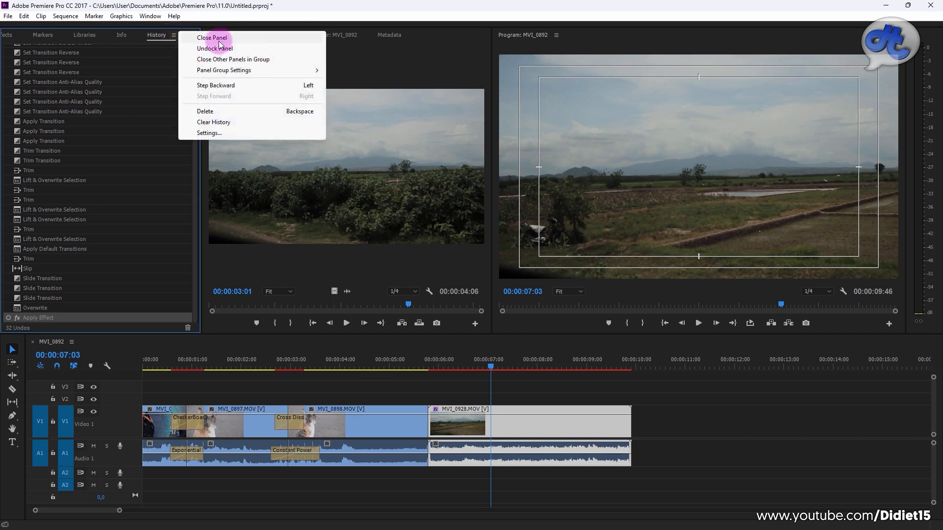
left_click(123, 35)
left_click(134, 36)
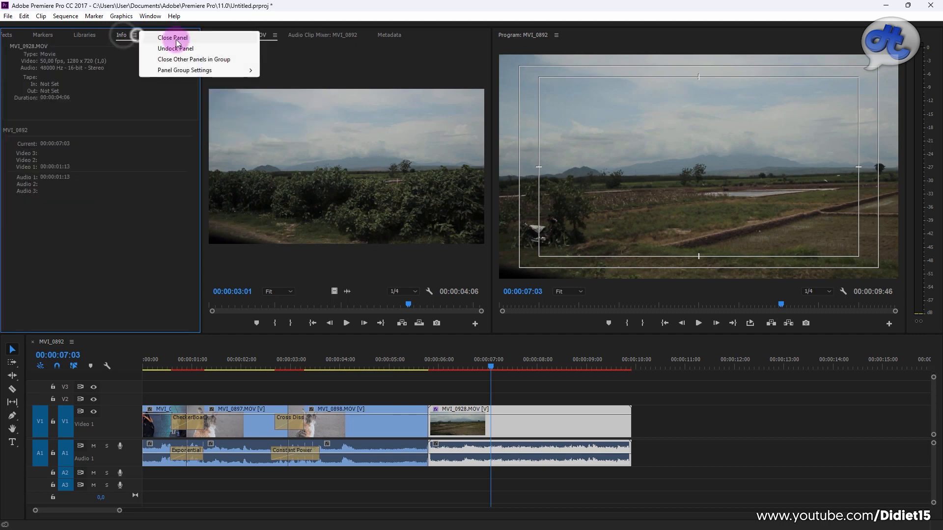
left_click(123, 33)
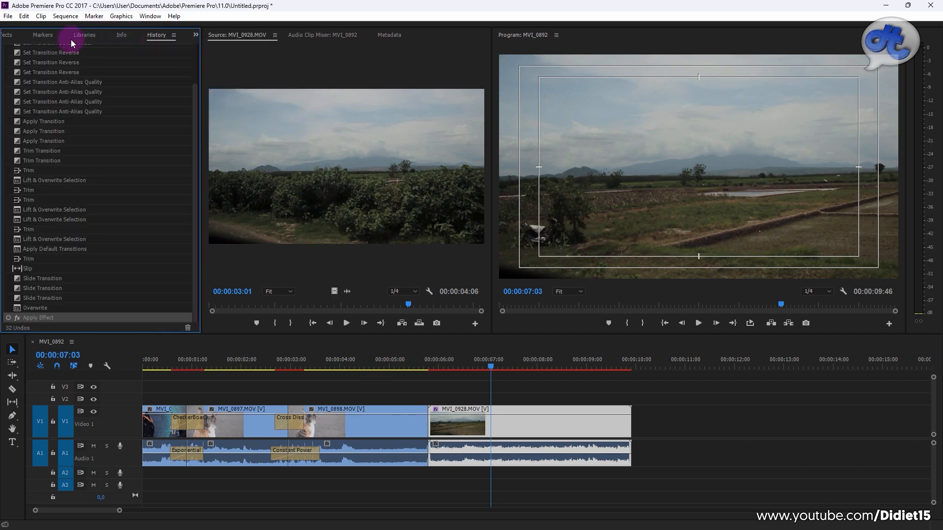
Bring up the effect controls of the selected MVI_0928 clip
left_click(195, 35)
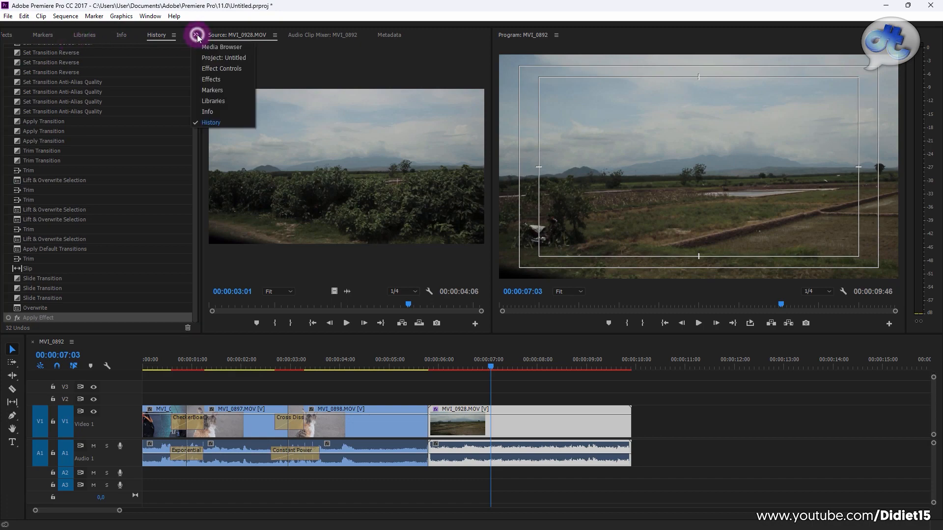
left_click(191, 61)
scroll(159, 35, "down", 5)
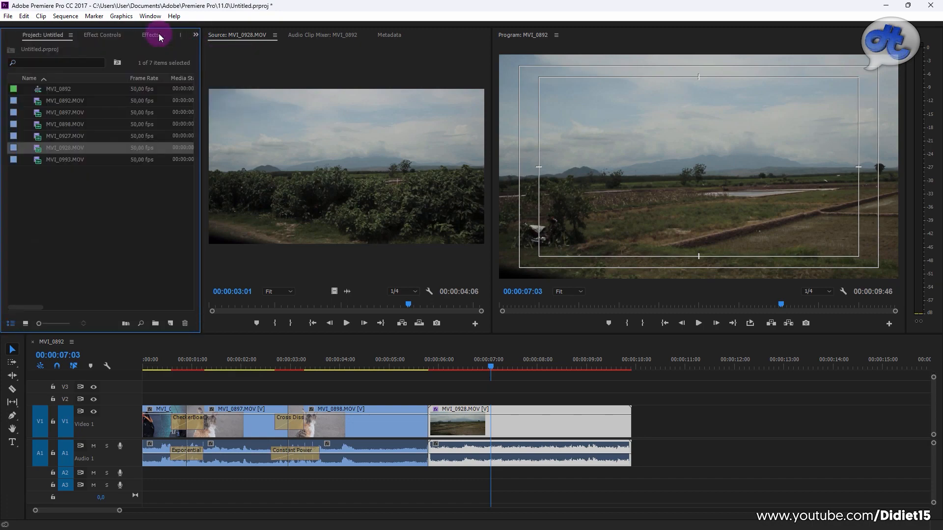
scroll(183, 35, "up", 8)
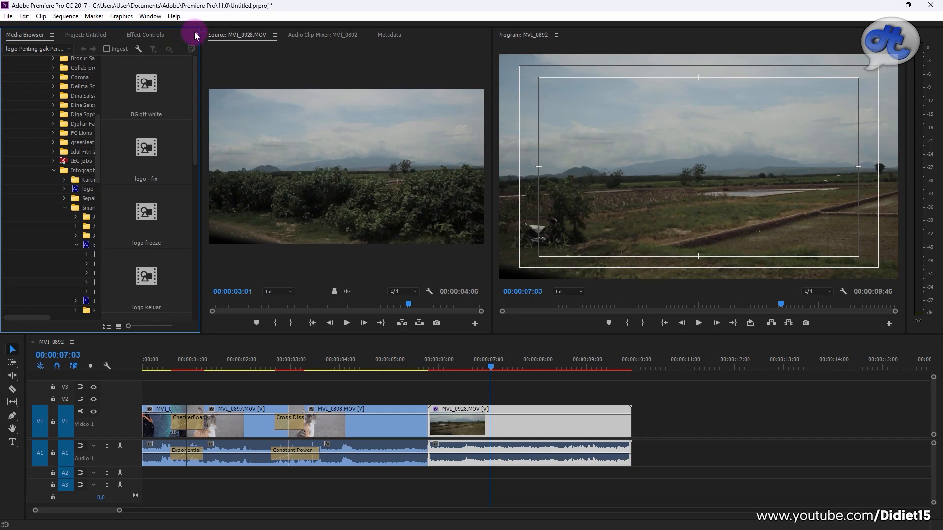
left_click(195, 35)
left_click(221, 65)
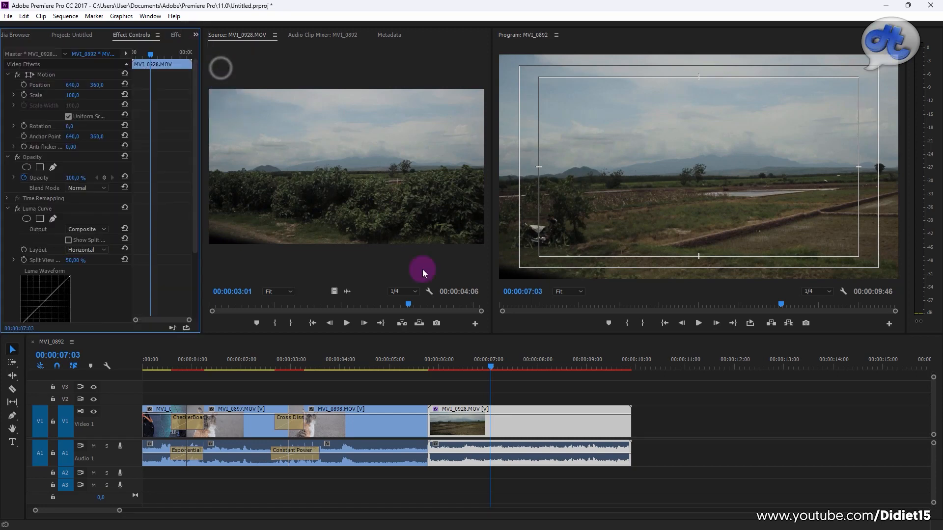
Shape MVI_0928's Luma Waveform curve with one control point in the highlights and one in the shadows
left_click_drag(196, 161, 193, 245)
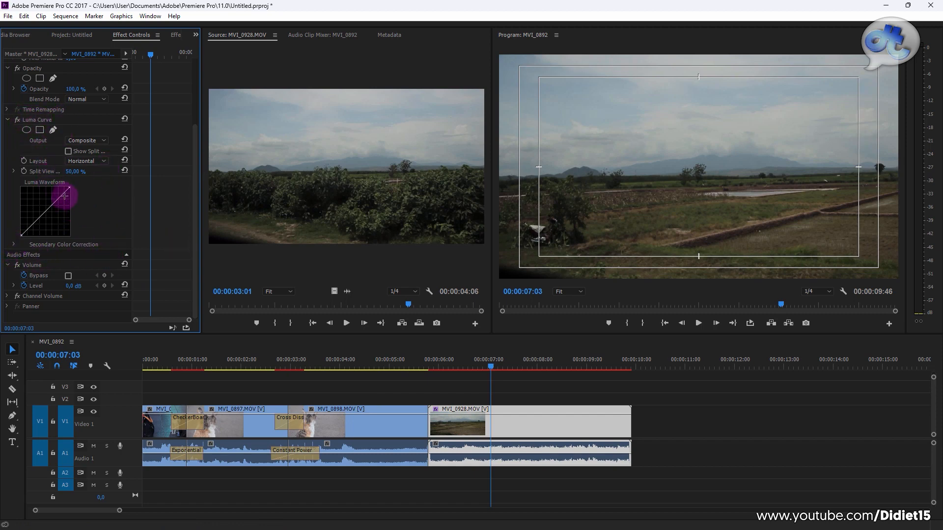
left_click_drag(62, 193, 61, 192)
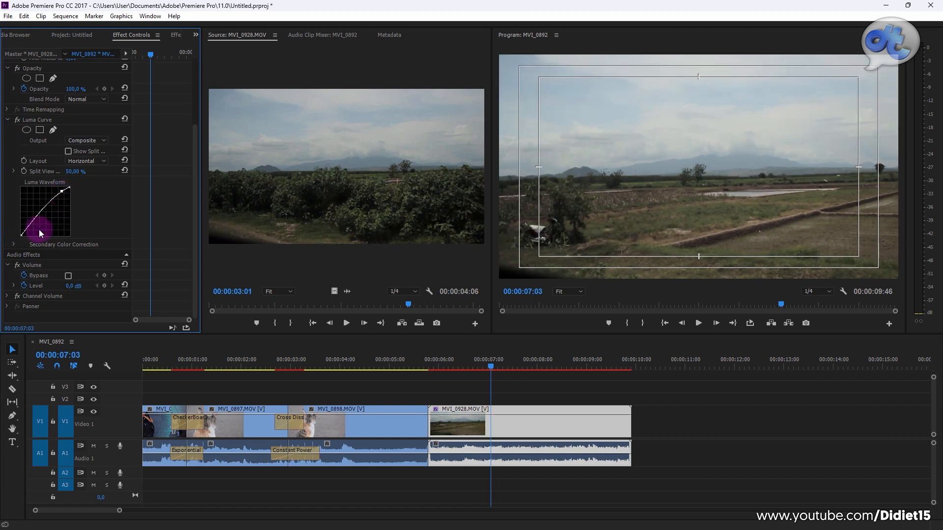
left_click_drag(31, 225, 30, 225)
left_click_drag(63, 193, 65, 194)
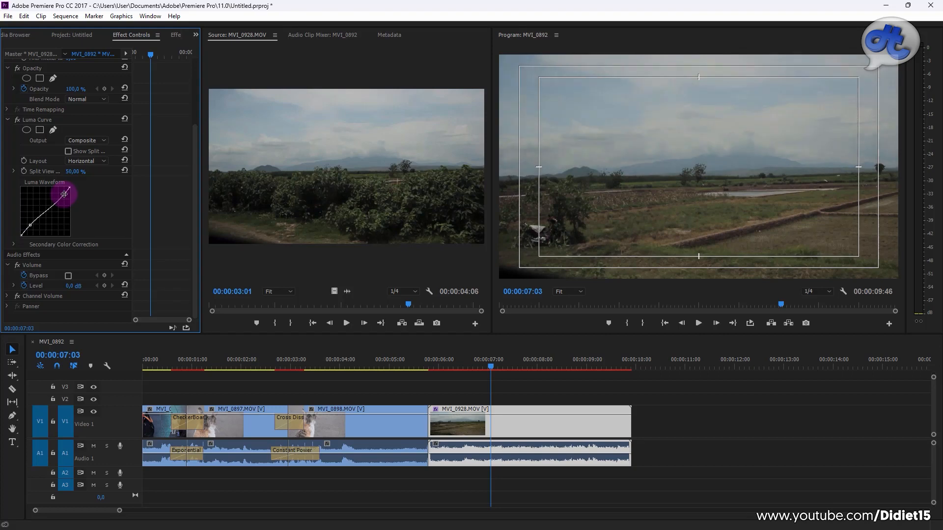
Raise the highlights point of MVI_0928's Luma Waveform curve and compare the picture with the Luma Curve effect off and on
left_click_drag(64, 194, 66, 192)
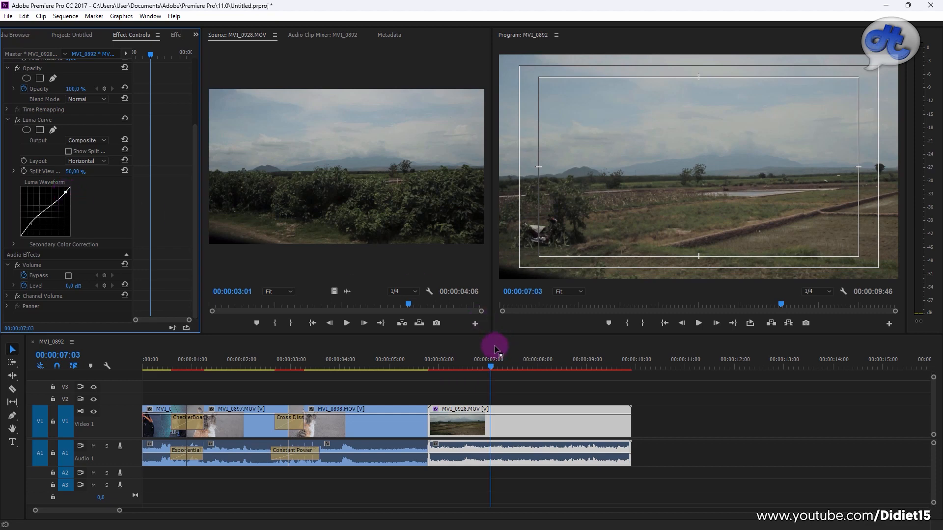
left_click(18, 120)
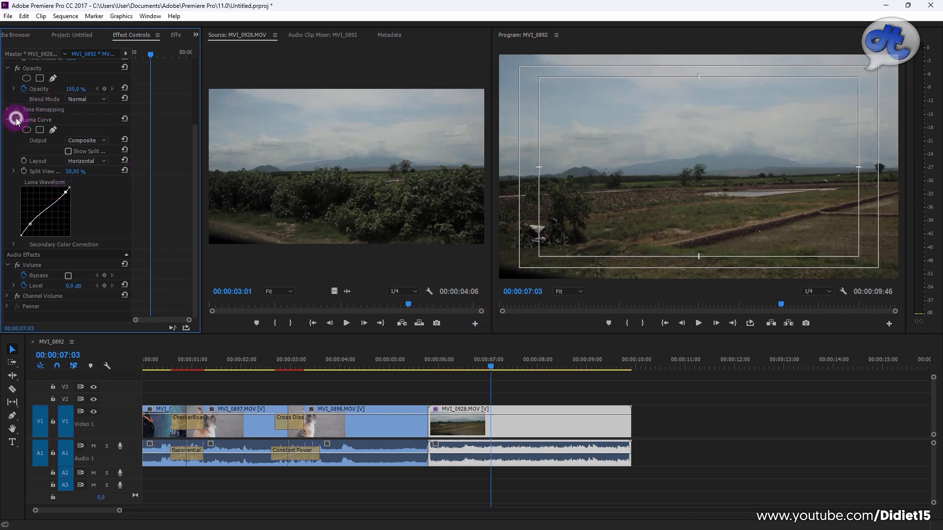
left_click(17, 120)
left_click(17, 120)
left_click(17, 120)
Lift the shadows and lower the highlights on MVI_0928's Luma Waveform curve, and compare the effect off and on at 00:00:06:30
left_click(50, 203)
left_click_drag(30, 224, 26, 225)
left_click_drag(65, 192, 65, 194)
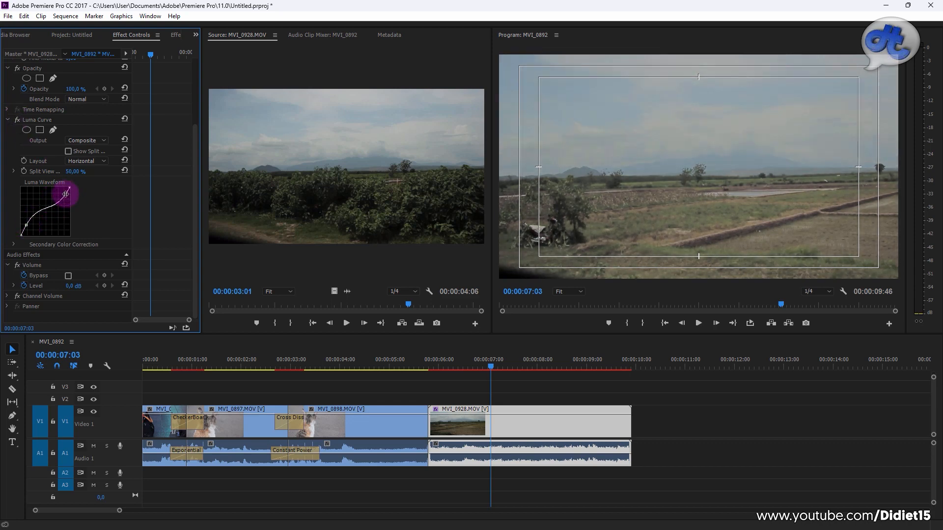
left_click(18, 121)
left_click(18, 121)
left_click(18, 121)
left_click(409, 342)
left_click_drag(459, 364, 466, 362)
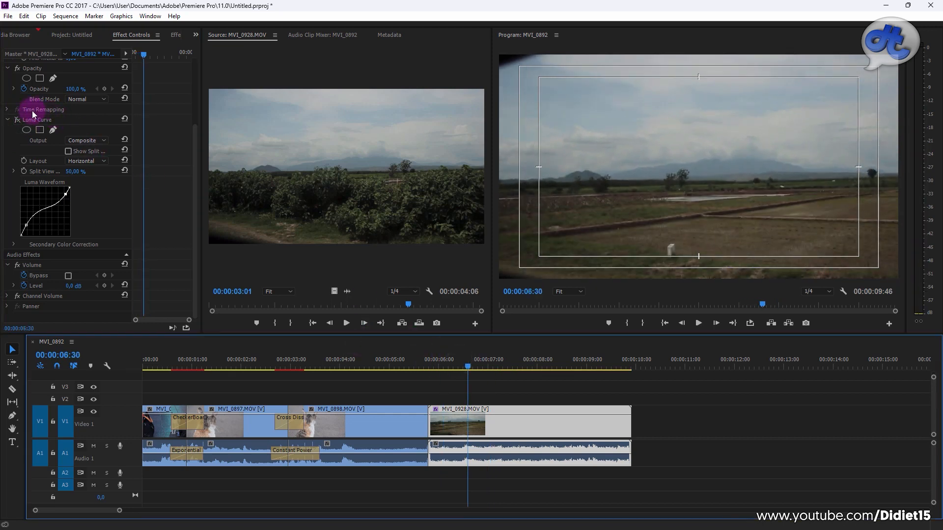
left_click(18, 121)
Reshape the Luma Waveform into an S-curve with darker shadows and brighter highlights, and preview the clip at 00:00:07:16
mouse_move(26, 225)
left_mouse_down()
mouse_move(65, 192)
mouse_move(32, 229)
left_mouse_up()
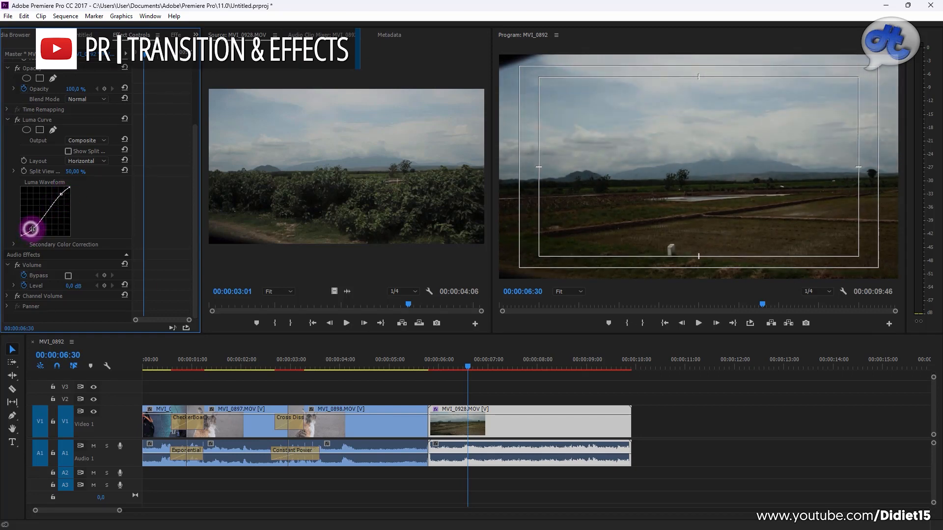
left_click_drag(61, 194, 55, 197)
left_click_drag(446, 365, 503, 367)
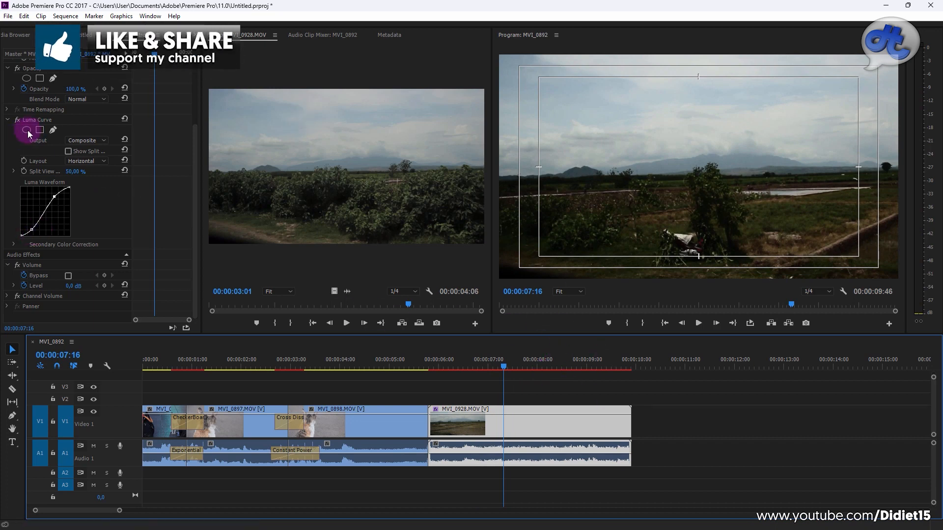
Clear the effects search and delete the Luma Curve effect from the MVI_0928 clip
left_click(84, 35)
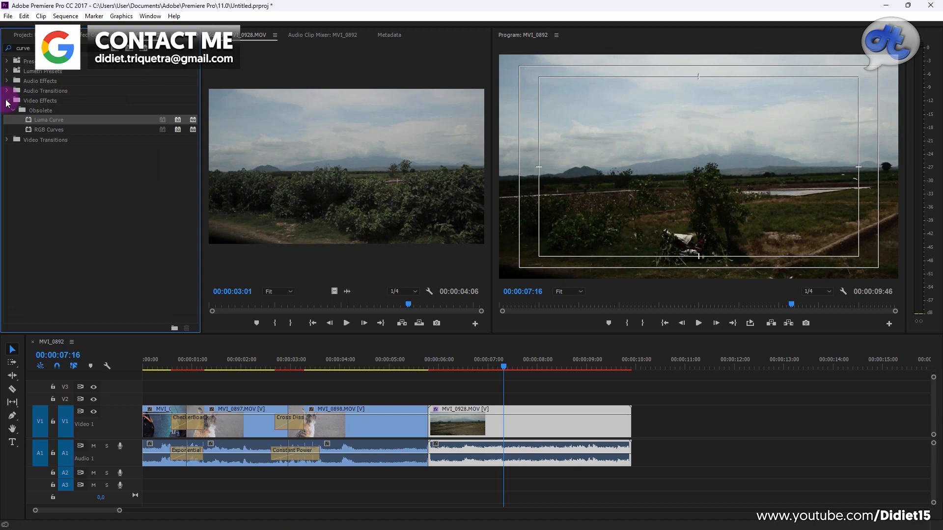
left_click(101, 48)
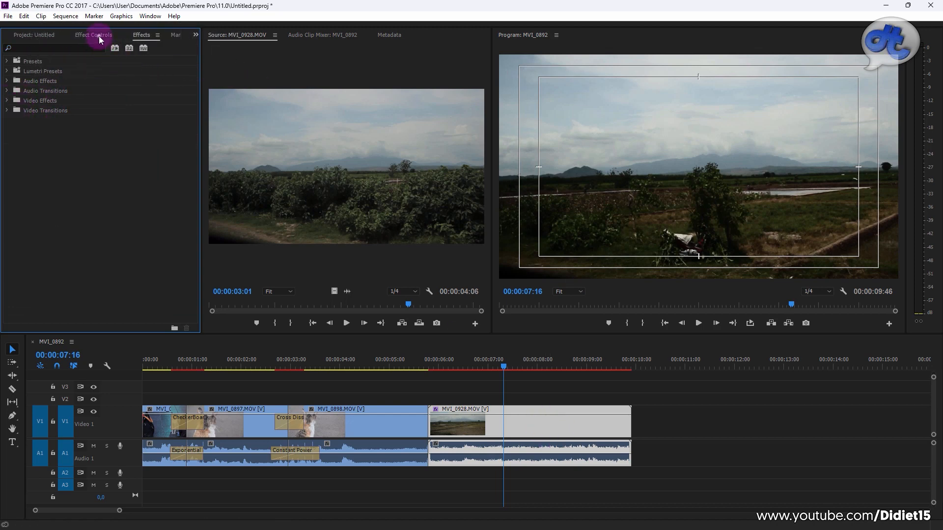
left_click(99, 39)
left_click(35, 120)
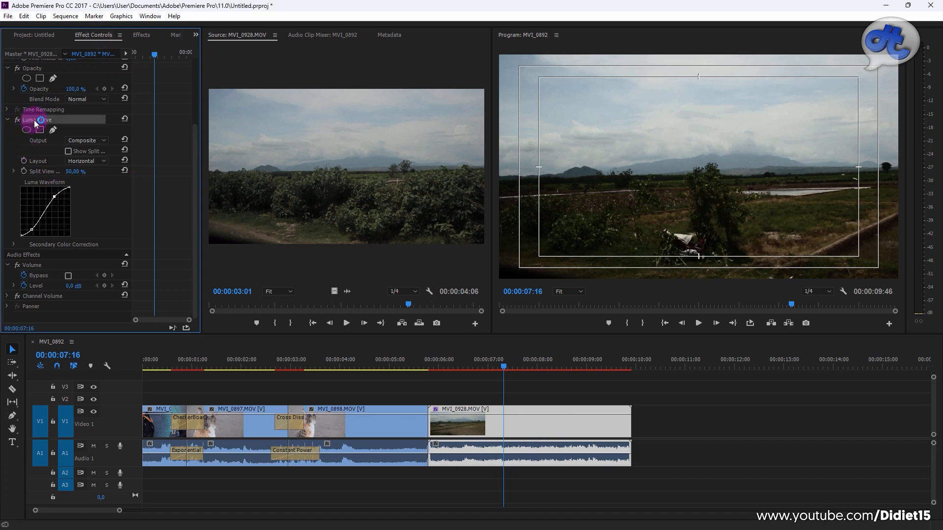
key("Delete")
left_click(660, 292)
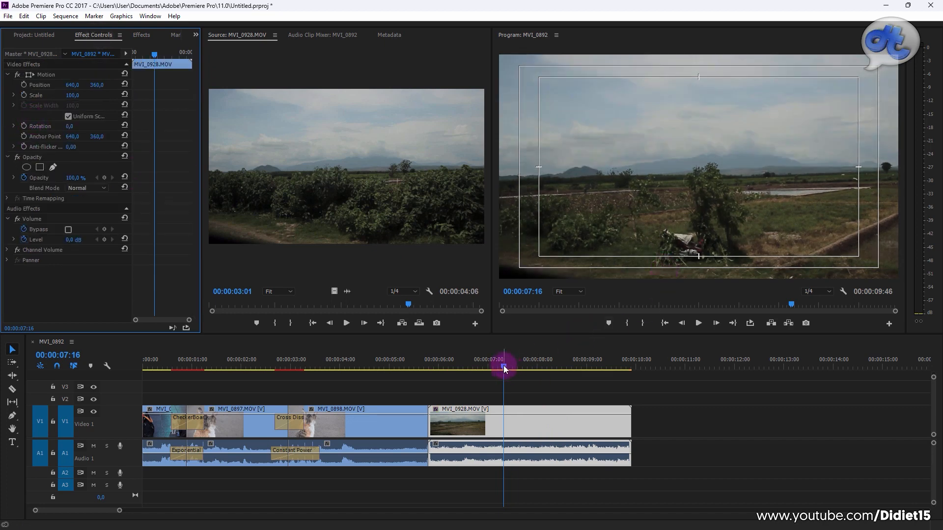
left_click(141, 35)
left_click(39, 49)
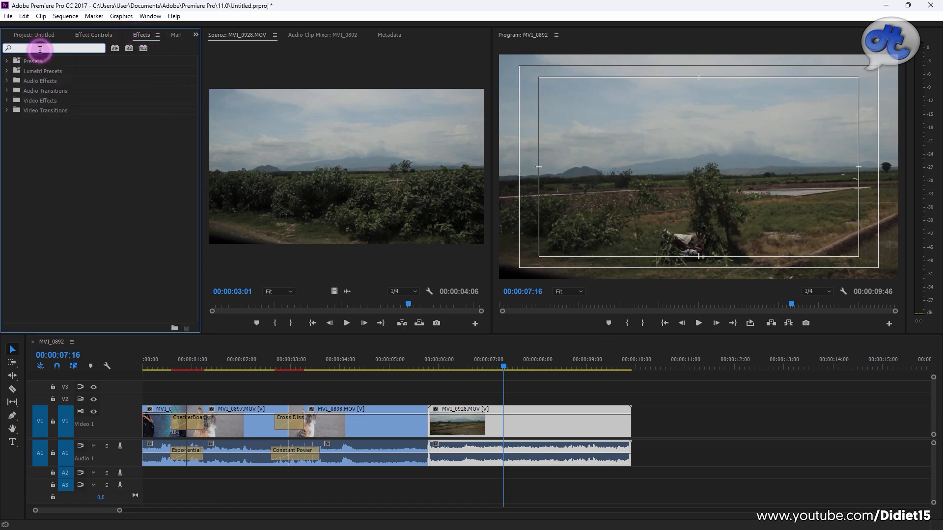
type("lut")
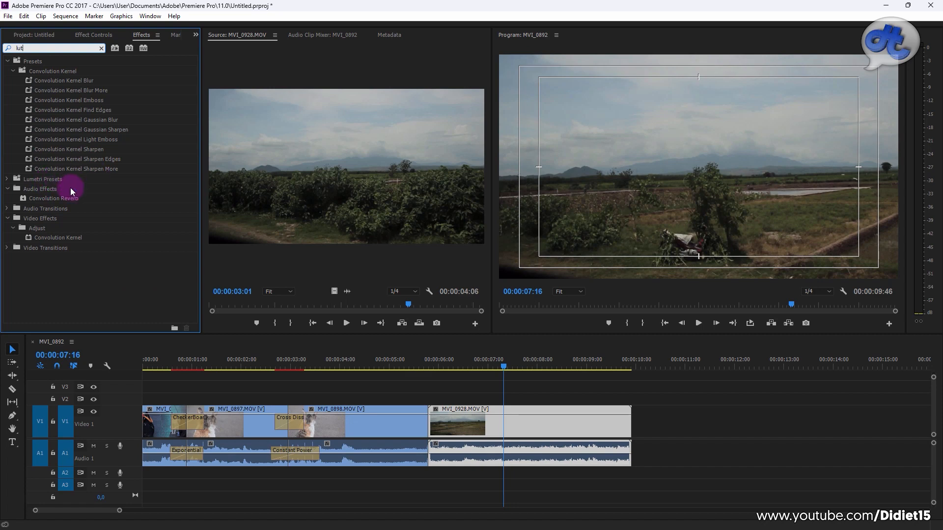
left_click(7, 180)
left_click(21, 181)
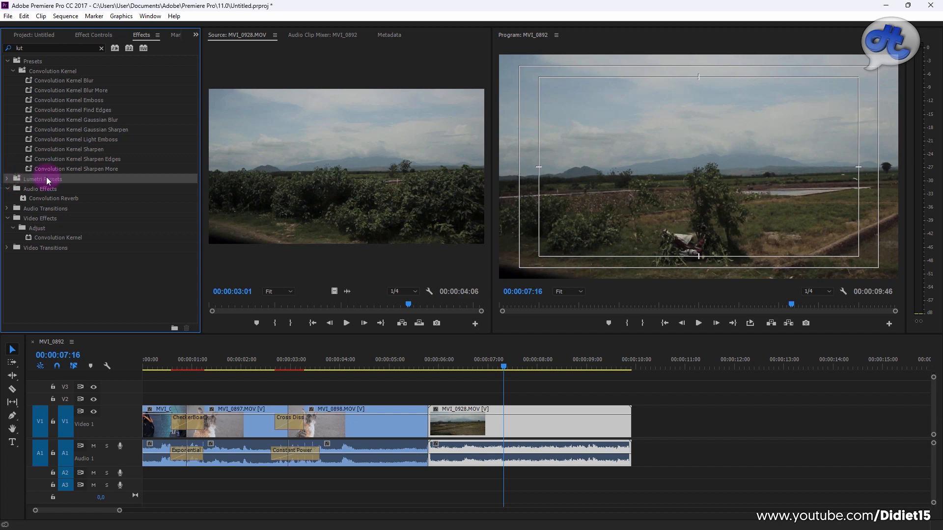
left_click(7, 179)
left_click(101, 48)
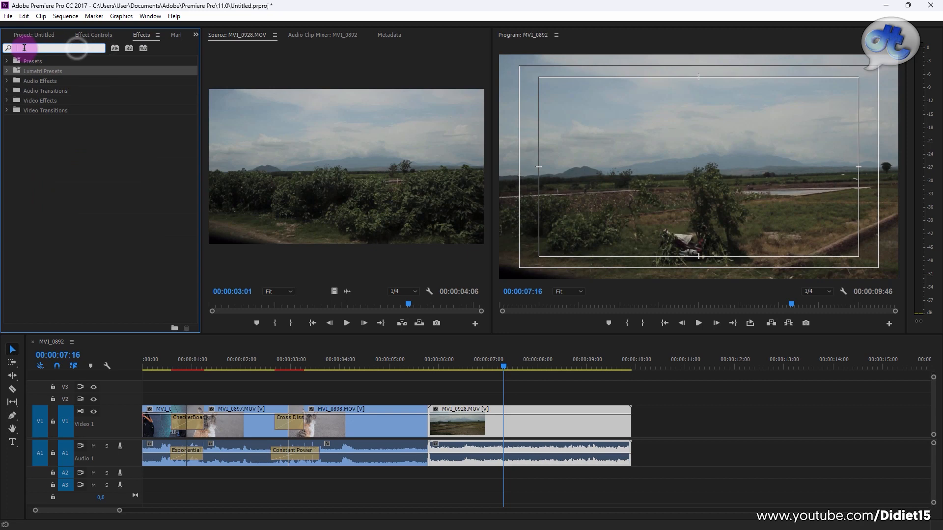
Search the effects for "lumetri" and apply the Cinespace 50 preset to the MVI_0928 clip
type("lumetri")
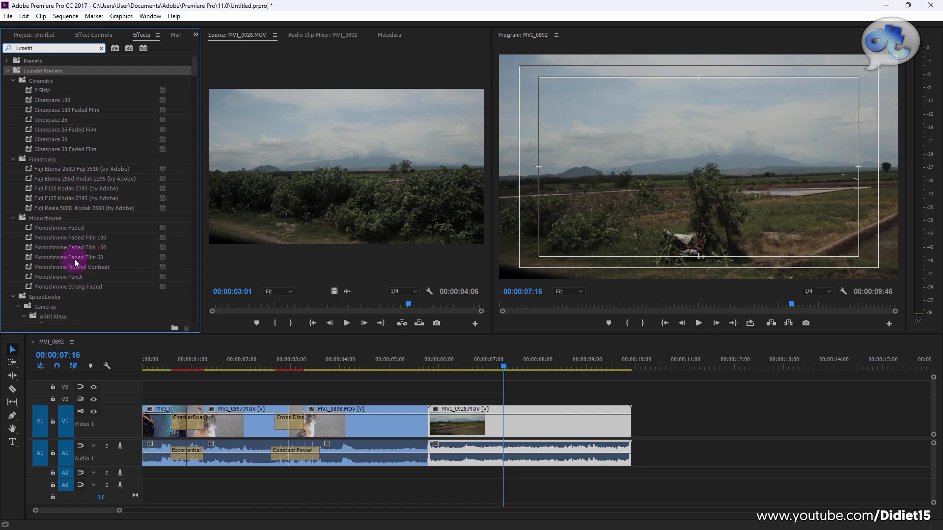
scroll(75, 258, "down", 6)
scroll(75, 259, "up", 6)
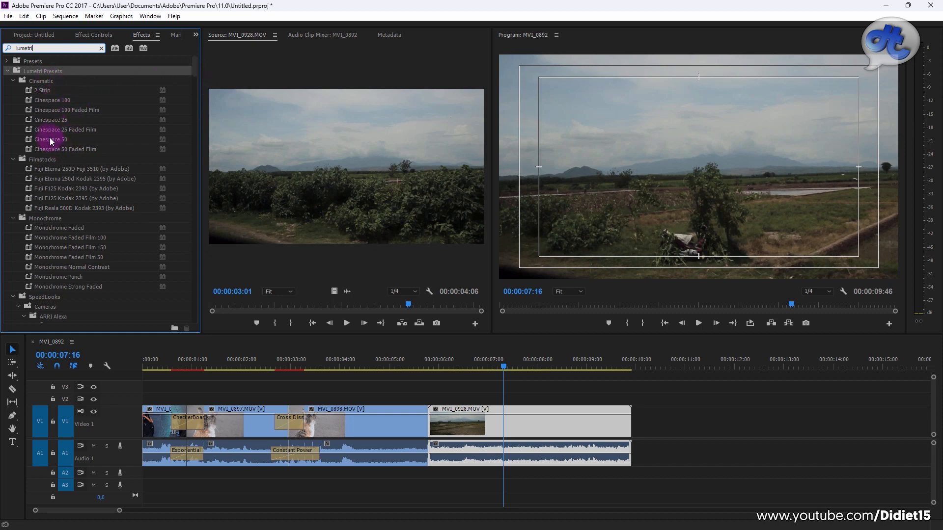
left_click(49, 120)
left_click_drag(203, 183, 299, 335)
mouse_move(288, 273)
left_mouse_down()
mouse_move(275, 124)
mouse_move(279, 274)
left_mouse_up()
left_click(215, 200)
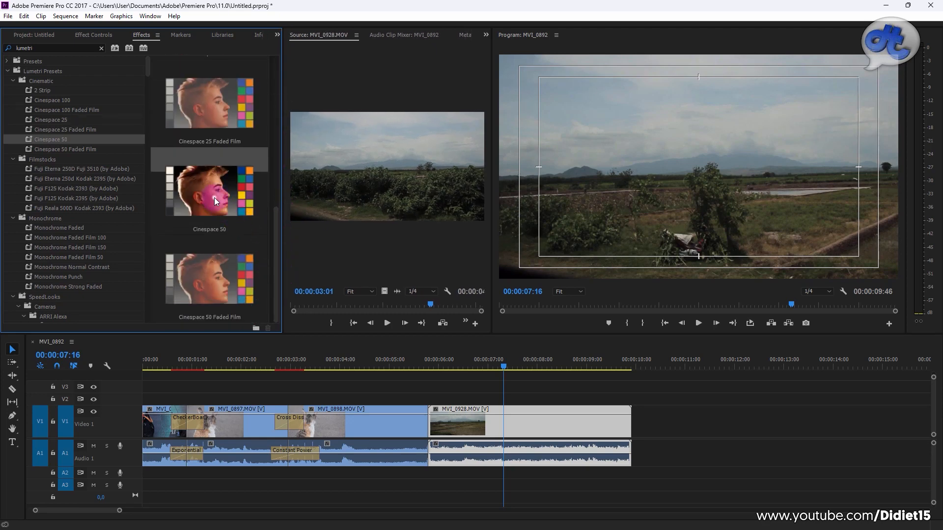
left_click_drag(334, 283, 491, 431)
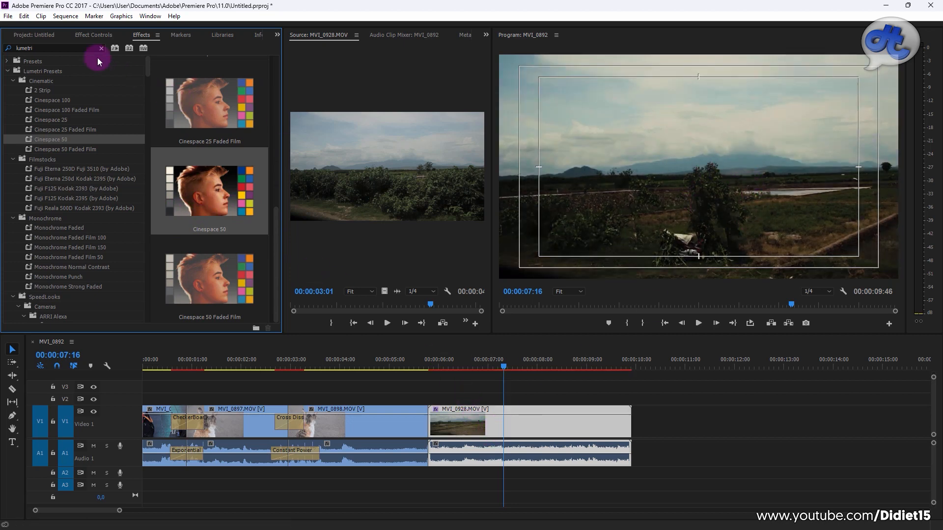
Enable High Dynamic Range in MVI_0928's Lumetri Color effect and set HDR White to 132 in Basic Correction
left_click(460, 427)
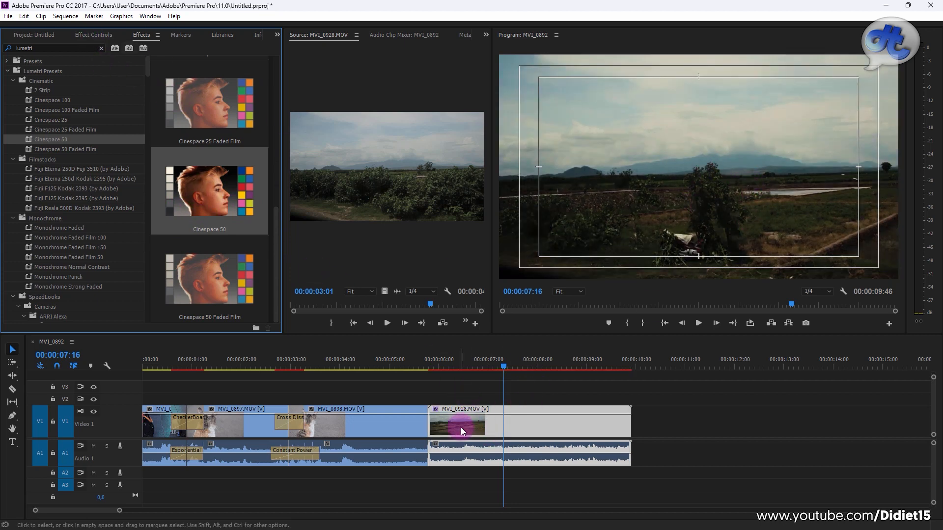
left_click(87, 35)
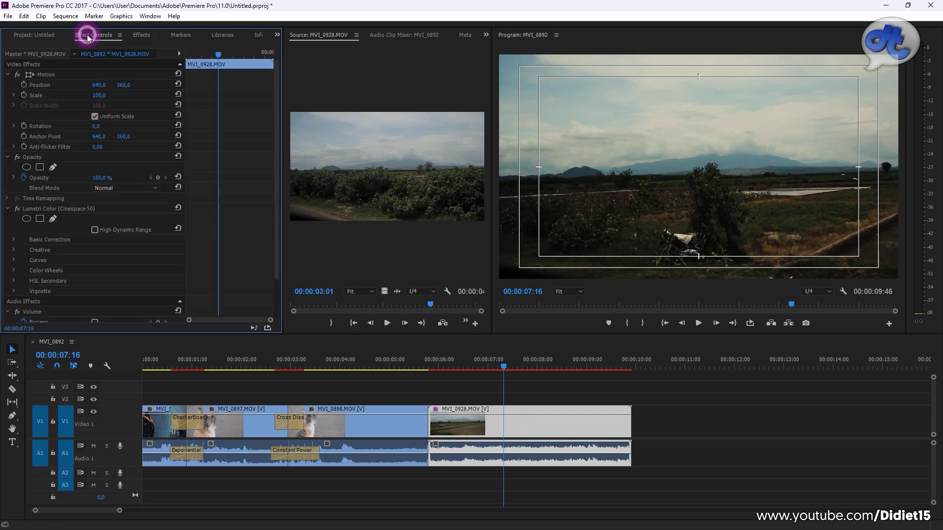
left_click(95, 230)
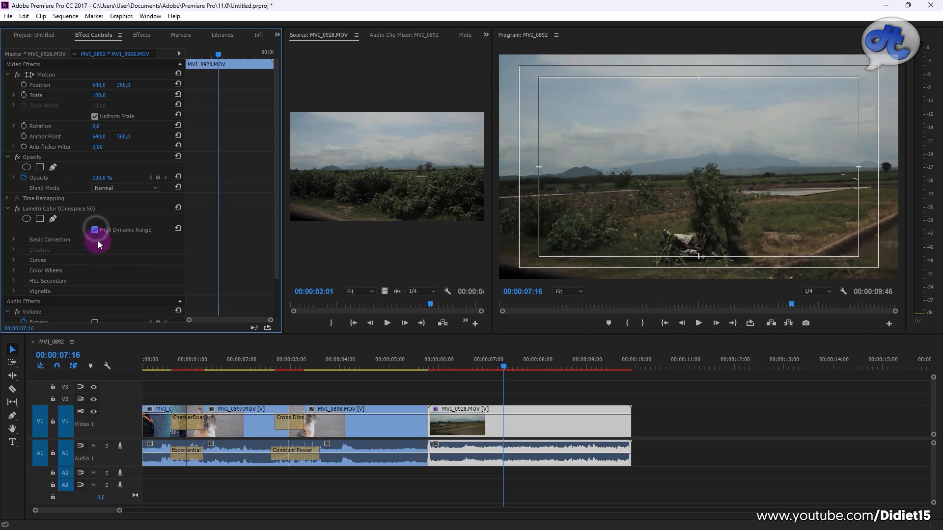
left_click(16, 239)
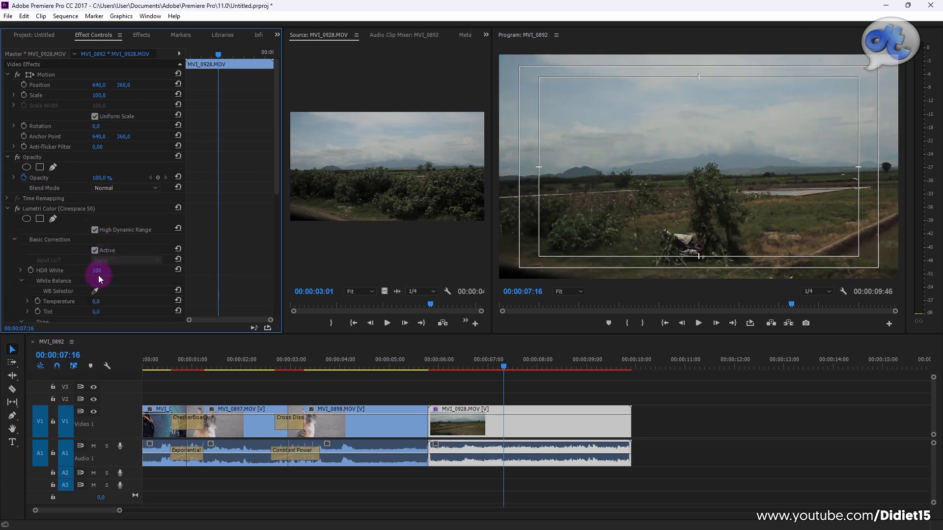
mouse_move(98, 272)
left_mouse_down()
mouse_move(60, 268)
mouse_move(145, 267)
mouse_move(97, 273)
left_mouse_up()
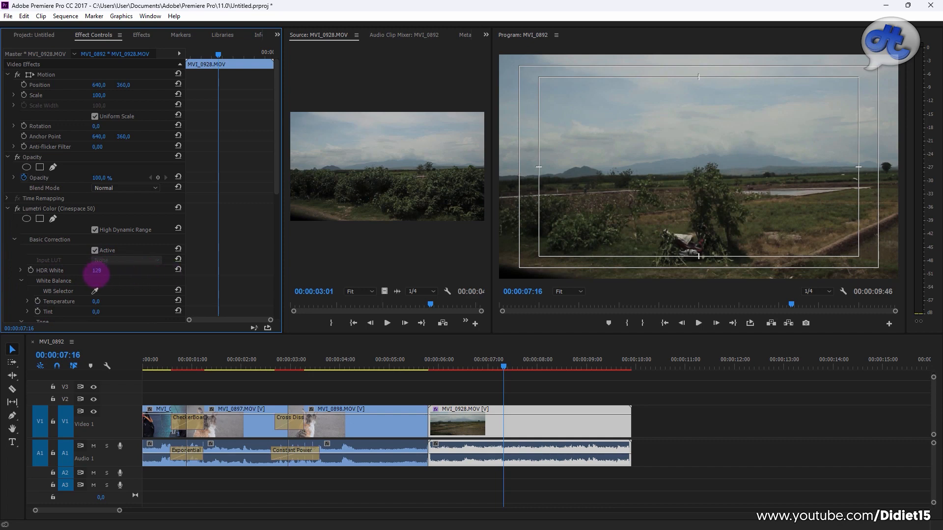
Set the Lumetri white balance of MVI_0928 to a Temperature of -23 and a Tint of 8
scroll(98, 272, "down", 5)
left_click(102, 263)
mouse_move(97, 253)
left_mouse_down()
mouse_move(151, 254)
mouse_move(80, 256)
mouse_move(112, 268)
mouse_move(130, 263)
mouse_move(69, 264)
left_mouse_up()
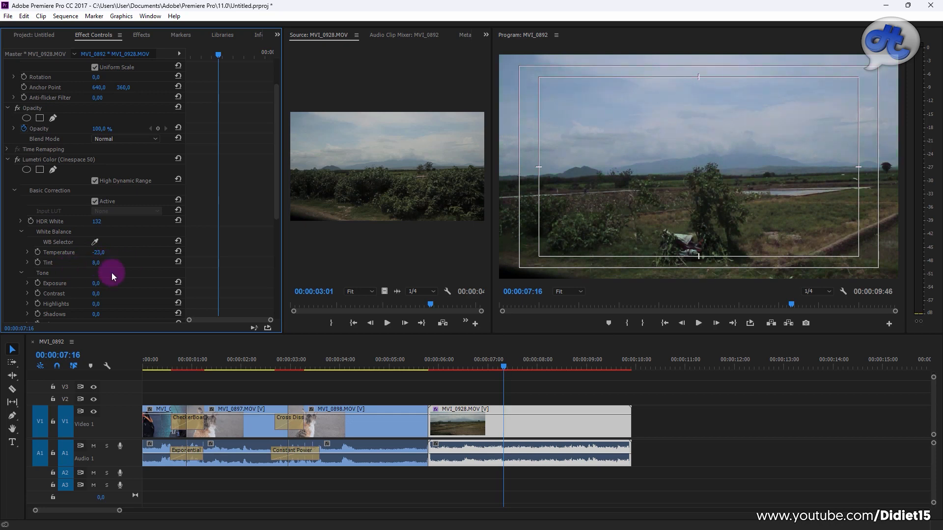
Adjust MVI_0928's Lumetri tone to Exposure 1.2, Contrast -30, Highlights -11 and Shadows 6
scroll(111, 272, "down", 3)
mouse_move(97, 253)
left_mouse_down()
mouse_move(148, 255)
mouse_move(98, 269)
mouse_move(106, 265)
left_mouse_up()
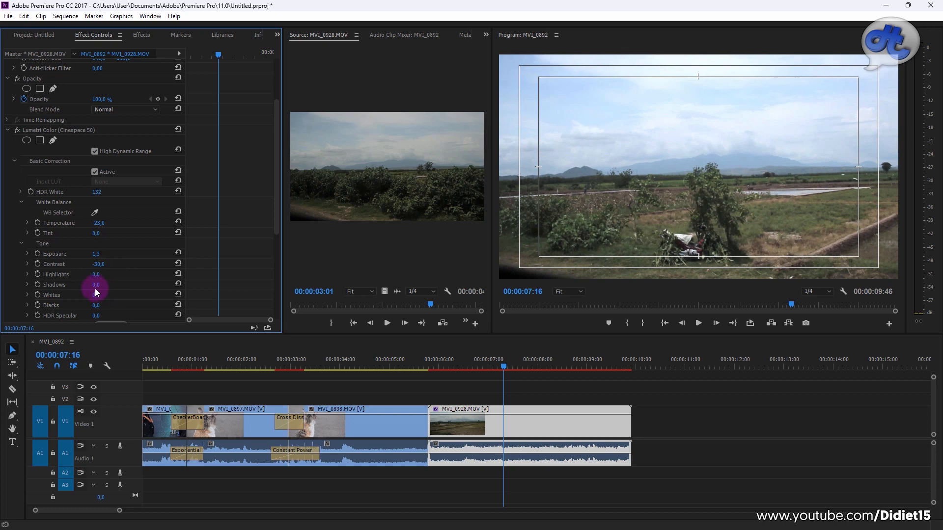
left_click_drag(97, 275, 97, 275)
left_click_drag(125, 276, 101, 286)
Mute the Audio 1 track and play back the graded MVI_0928 clip from its start
left_click_drag(433, 366, 422, 369)
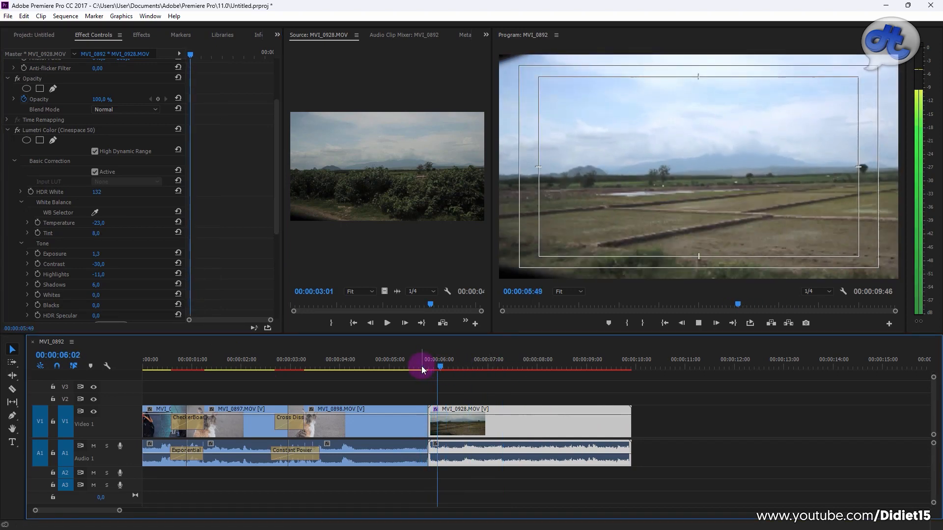
key("space")
left_click(93, 445)
left_click(428, 360)
key("space")
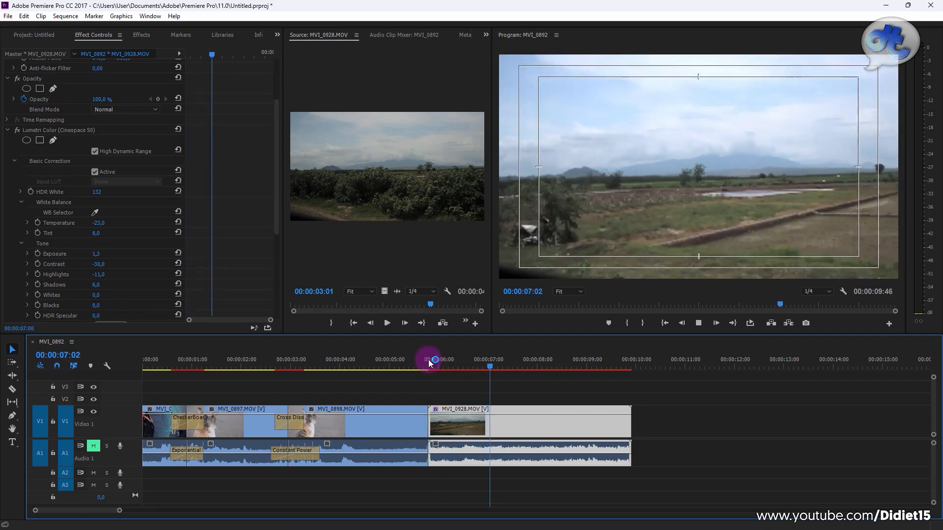
left_click_drag(456, 361, 431, 362)
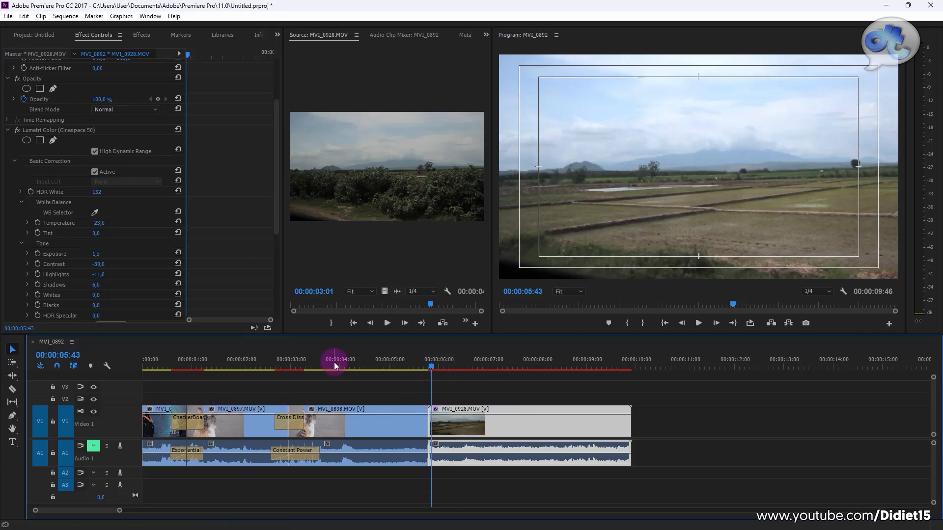
Create a 1280 × 720 adjustment layer at 50 fps and place it on V2 at the start of the sequence
left_click(42, 35)
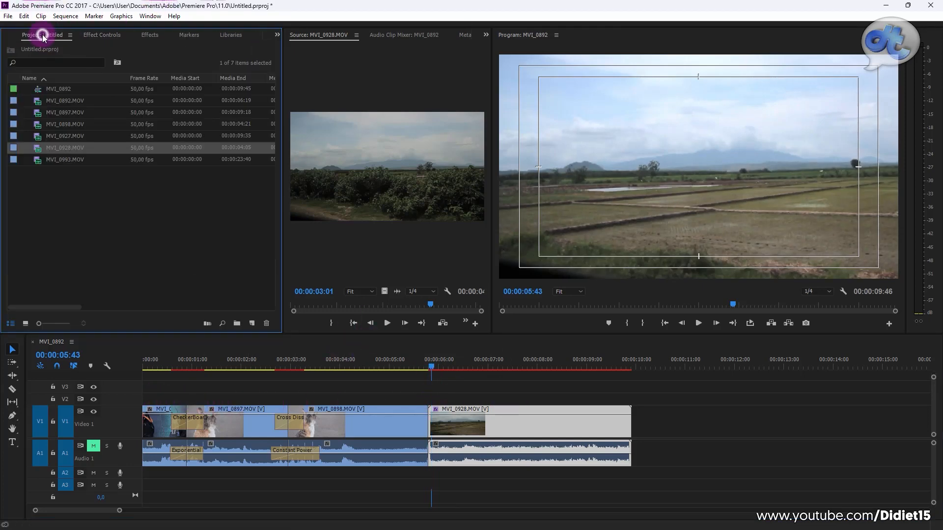
left_click(89, 207)
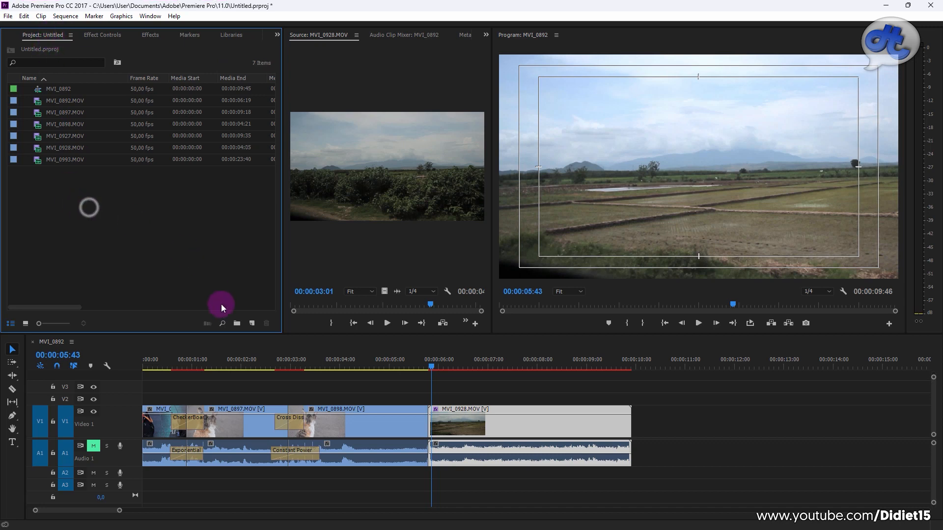
left_click(252, 324)
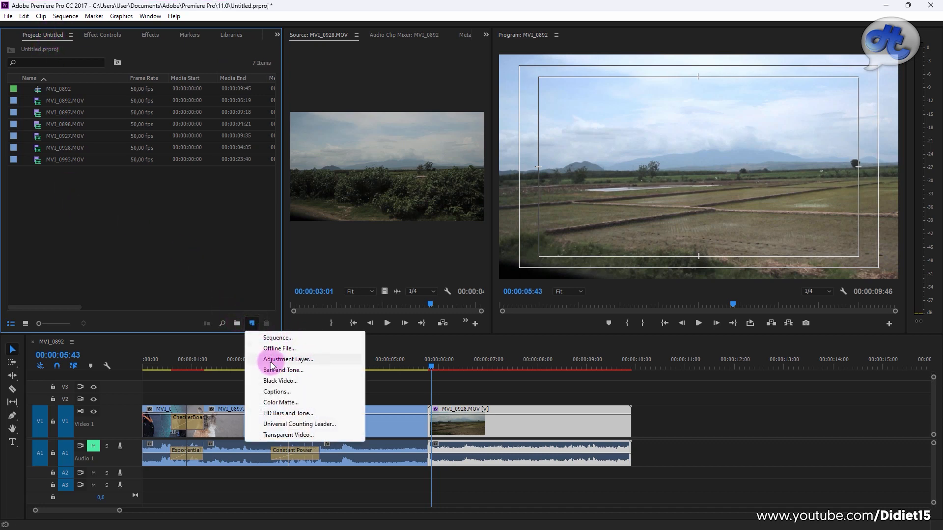
left_click(308, 359)
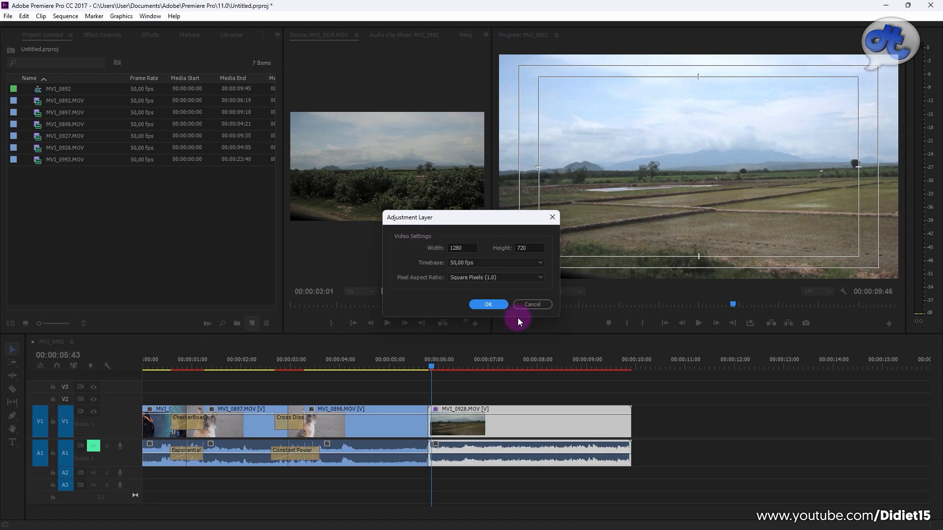
left_click(489, 305)
left_click_drag(77, 87, 146, 401)
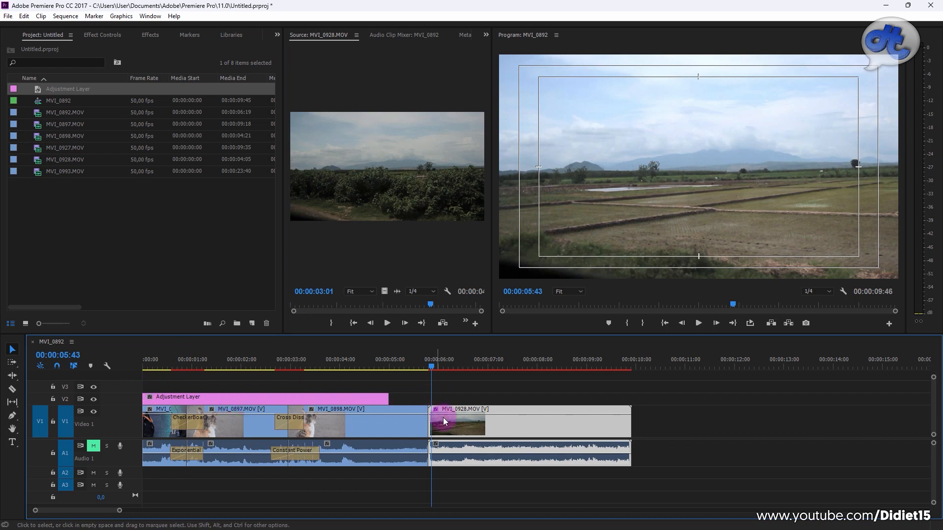
Stack MVI_0928's video on V2 overlapping MVI_0898, with linked selection off, and raise the adjustment layer to V4
left_click_drag(459, 408, 459, 399)
left_click_drag(347, 398, 348, 385)
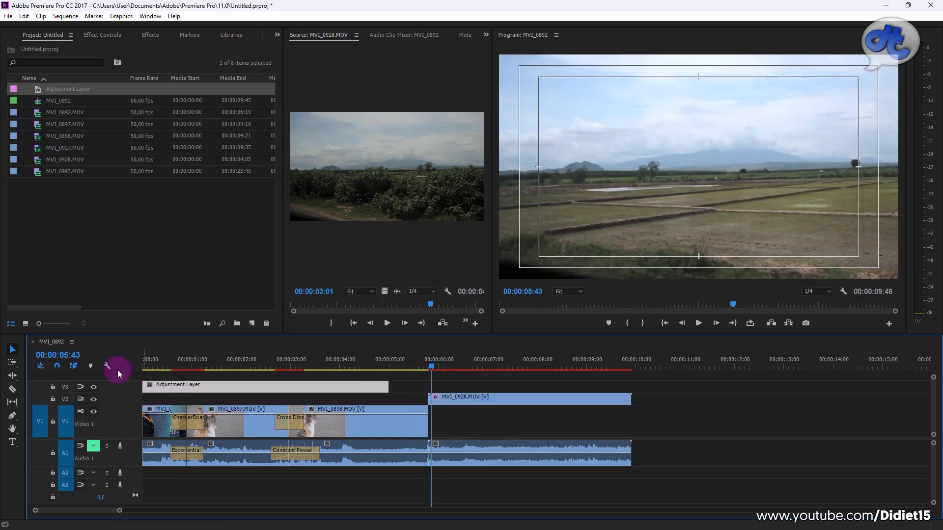
left_click(73, 366)
left_click_drag(442, 398, 335, 378)
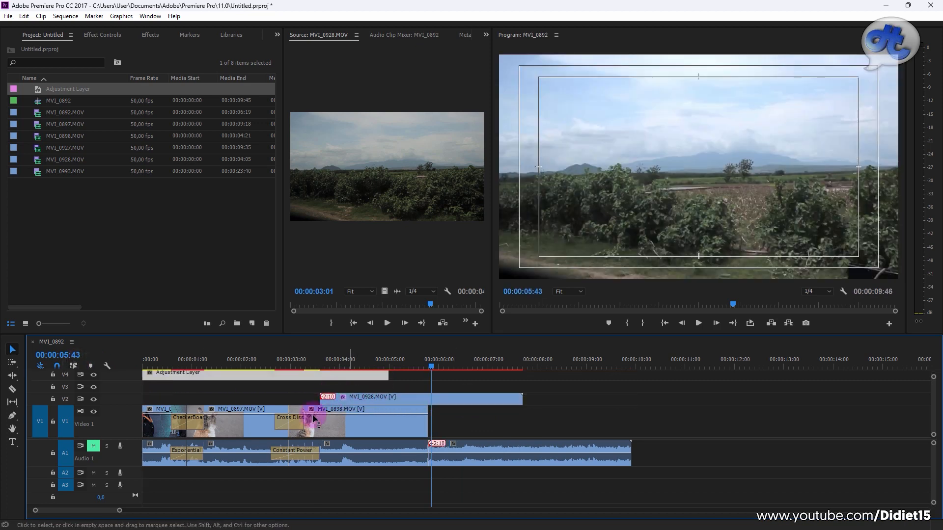
Return MVI_0928's video to V1 directly after MVI_0898, and move the adjustment layer to V2, extended to the sequence's end
left_click_drag(372, 390, 378, 387)
left_click_drag(446, 396, 486, 415)
left_click_drag(358, 384, 628, 400)
left_click_drag(518, 360, 432, 366)
Remove the Lumetri Color (Cinespace 50) effect from the MVI_0928 clip
left_click(487, 410)
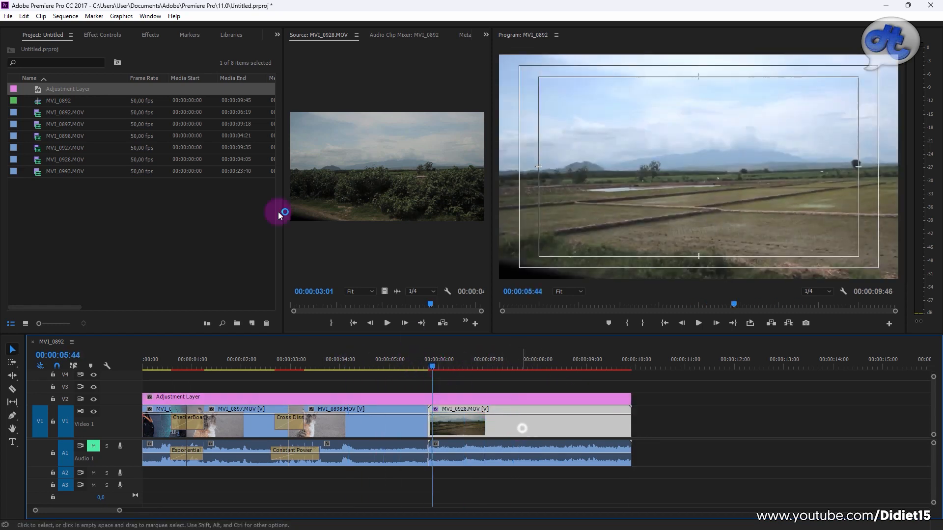
left_click(103, 35)
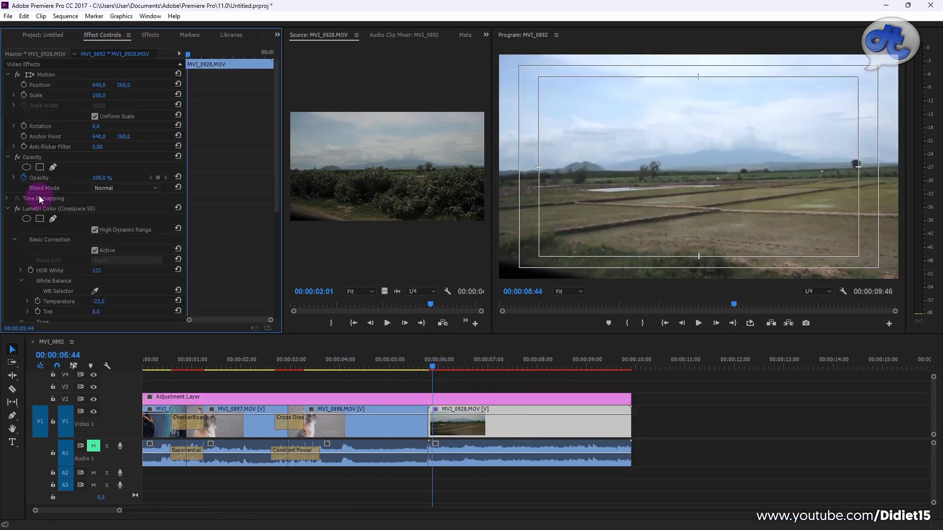
left_click(38, 210)
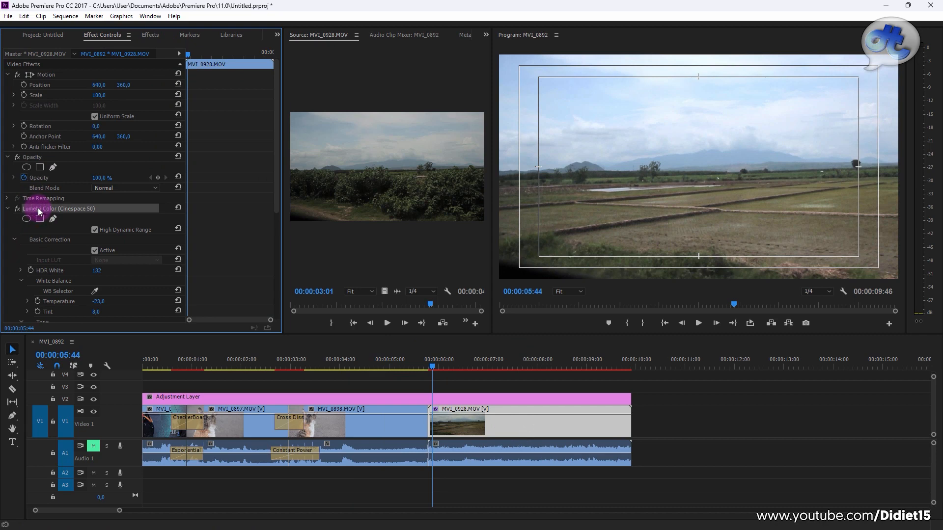
key("Delete")
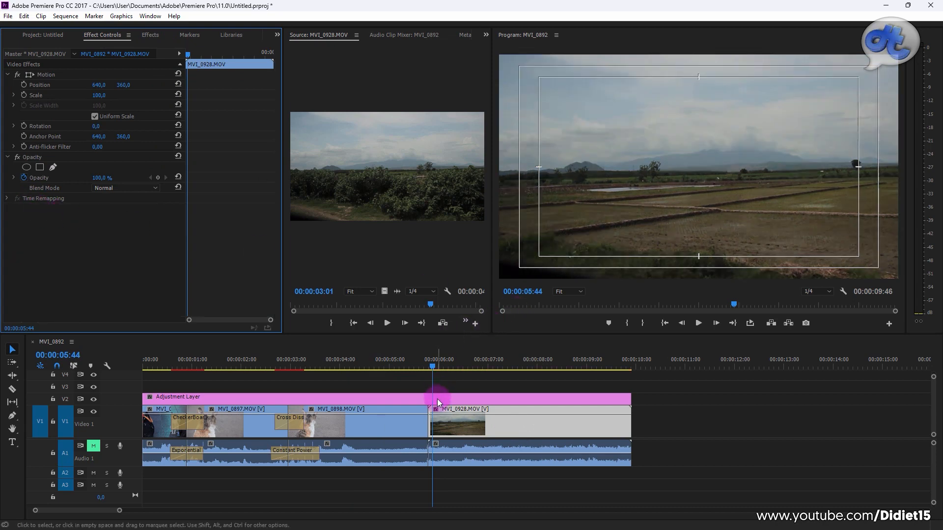
Apply the Cinespace 50 Lumetri preset to the adjustment layer and enable its High Dynamic Range option
left_click(308, 397)
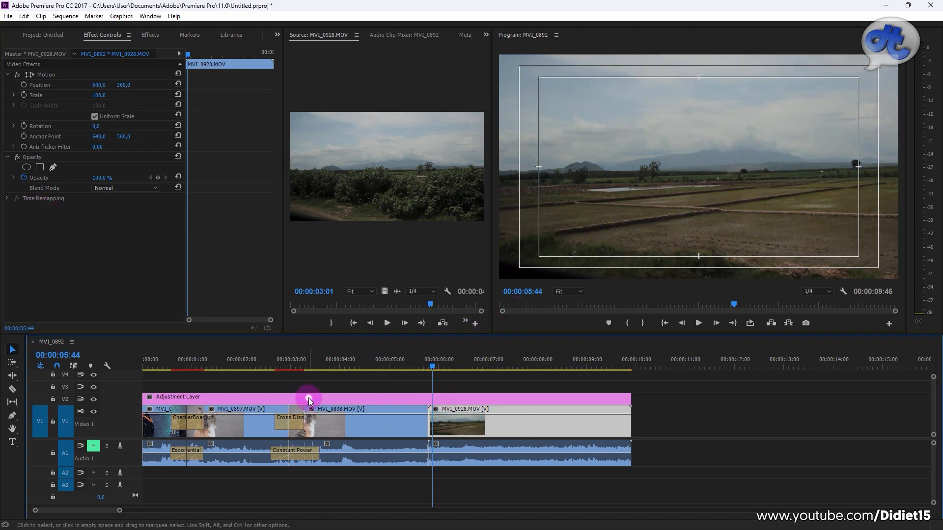
left_click(153, 35)
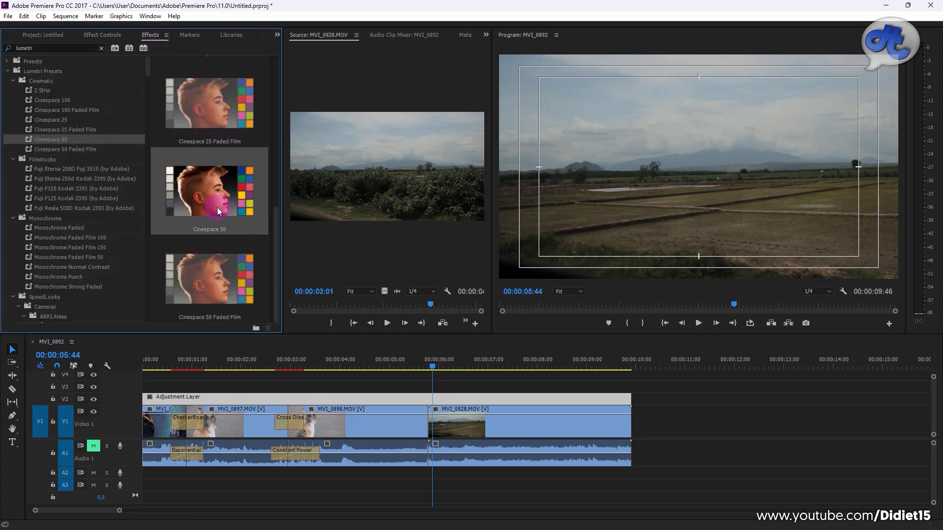
left_click_drag(262, 274, 310, 397)
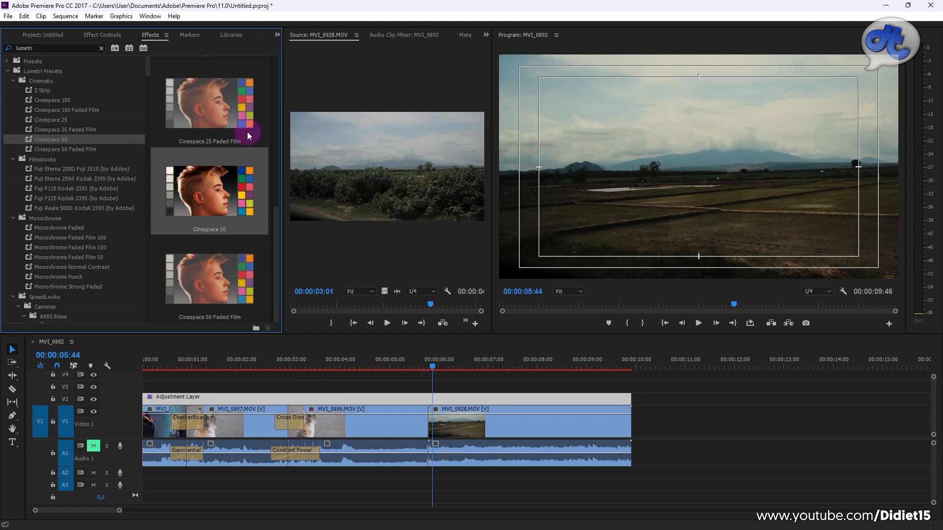
left_click(105, 36)
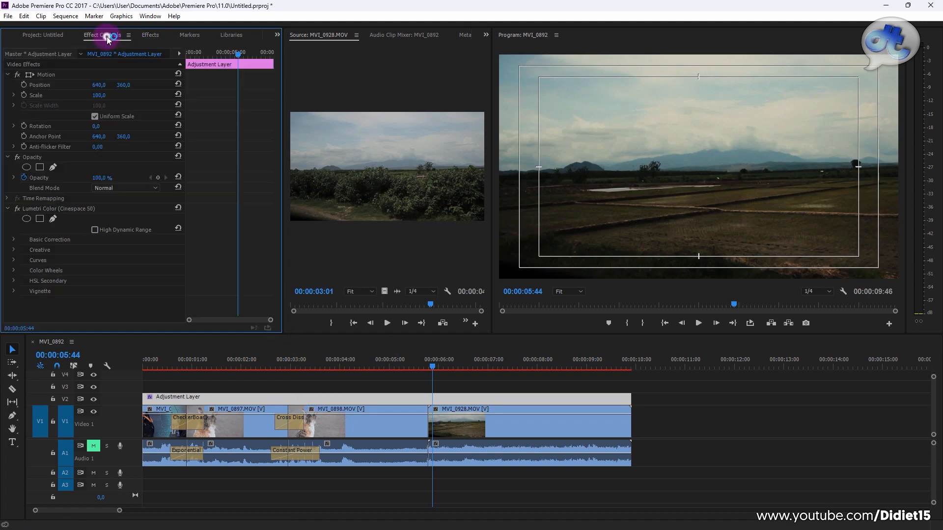
left_click(94, 230)
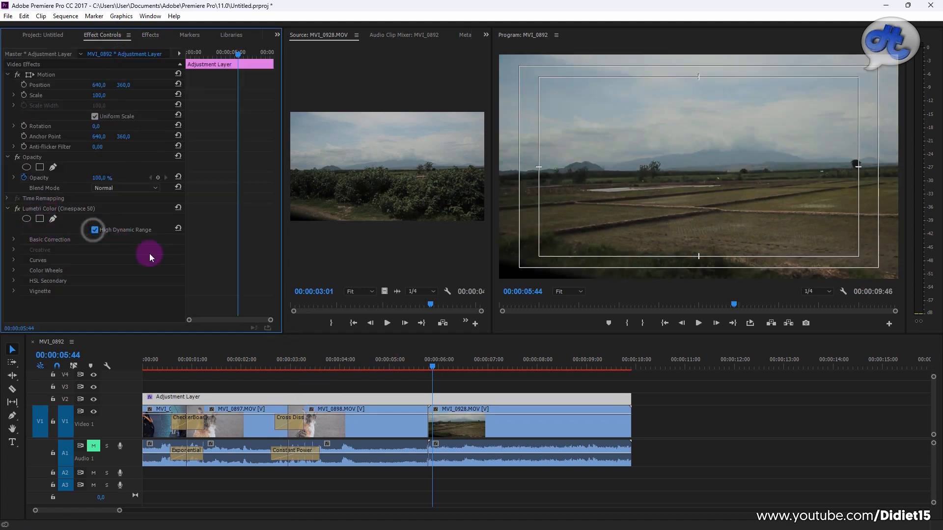
Set the adjustment layer's Lumetri basic correction to Temperature -35, Exposure 1.5 and Contrast -29
left_click(14, 239)
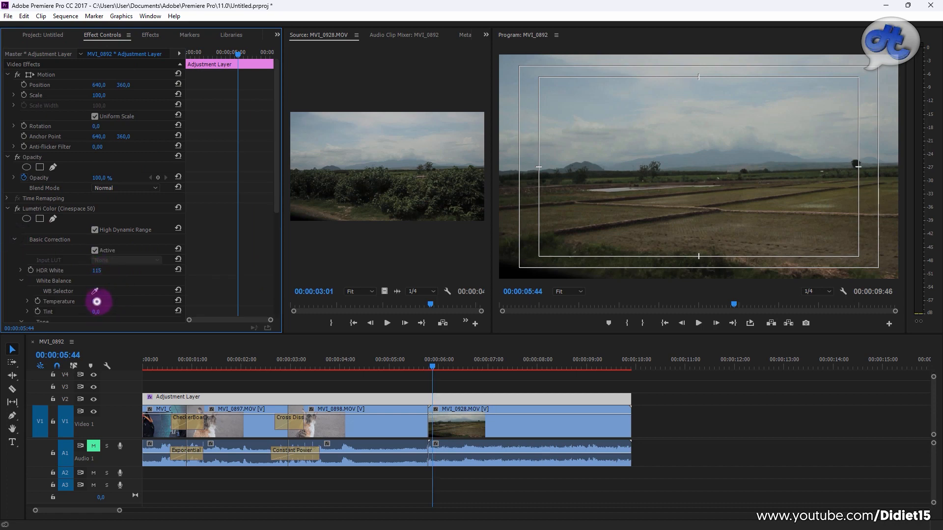
left_click_drag(96, 302, 93, 301)
scroll(108, 300, "down", 2)
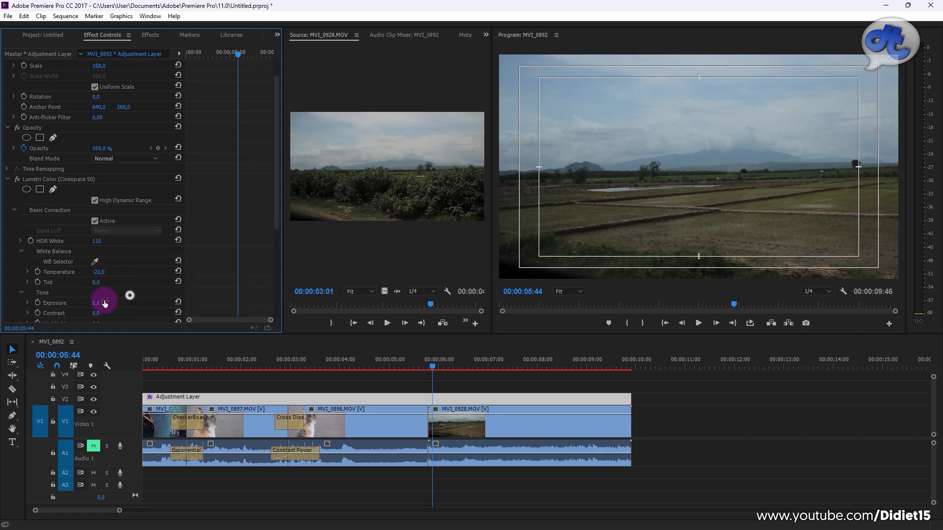
left_click_drag(97, 301, 132, 310)
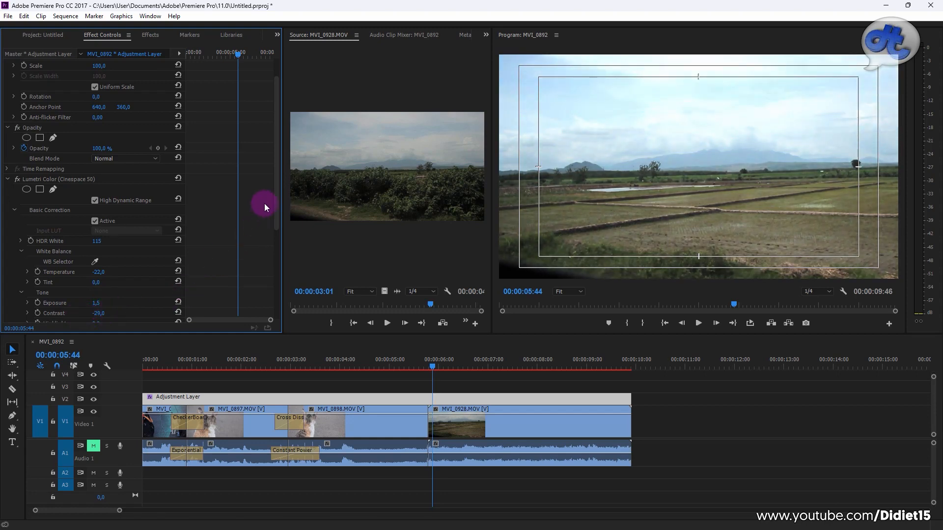
mouse_move(278, 205)
left_mouse_down()
mouse_move(278, 257)
mouse_move(279, 192)
left_mouse_up()
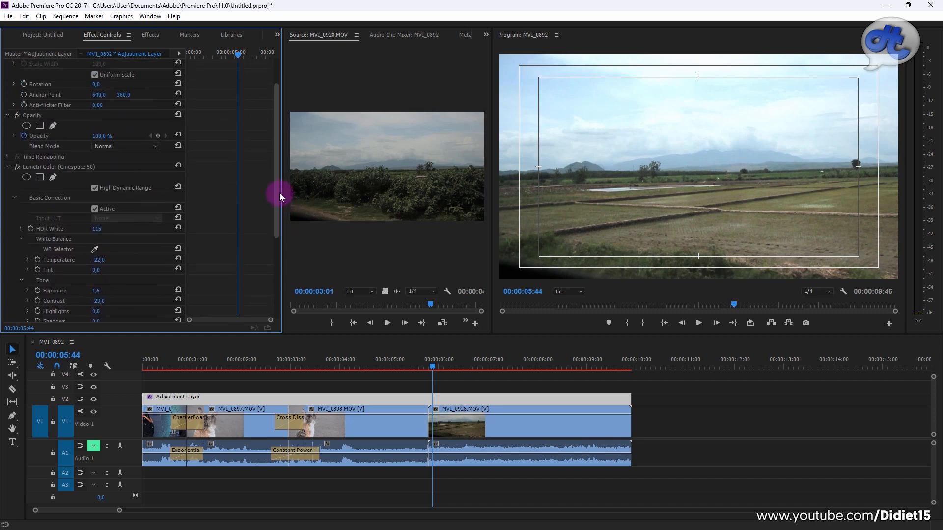
mouse_move(102, 282)
left_mouse_down()
mouse_move(83, 284)
mouse_move(101, 270)
left_mouse_up()
Play back and scrub through the sequence to review the adjustment layer's grade across all clips
left_click_drag(432, 365, 196, 376)
left_click_drag(394, 376, 151, 377)
key("space")
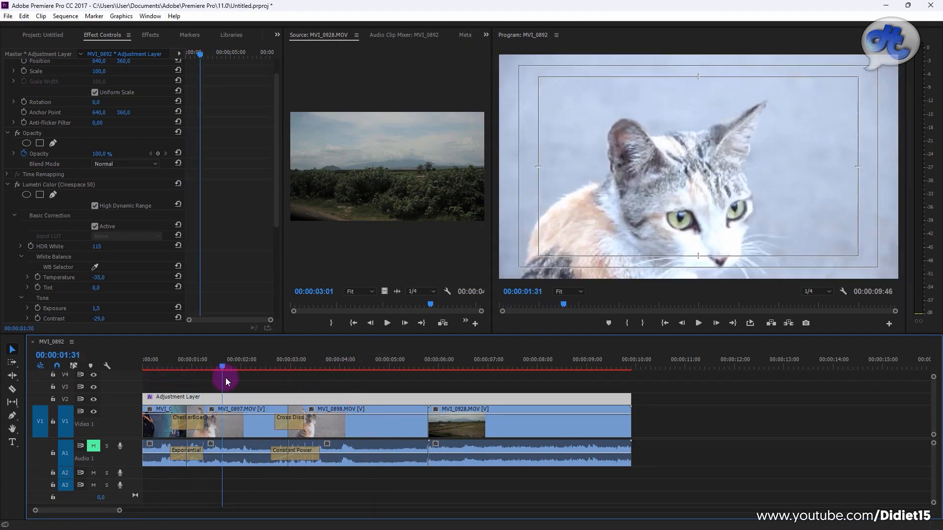
left_click_drag(294, 378, 517, 382)
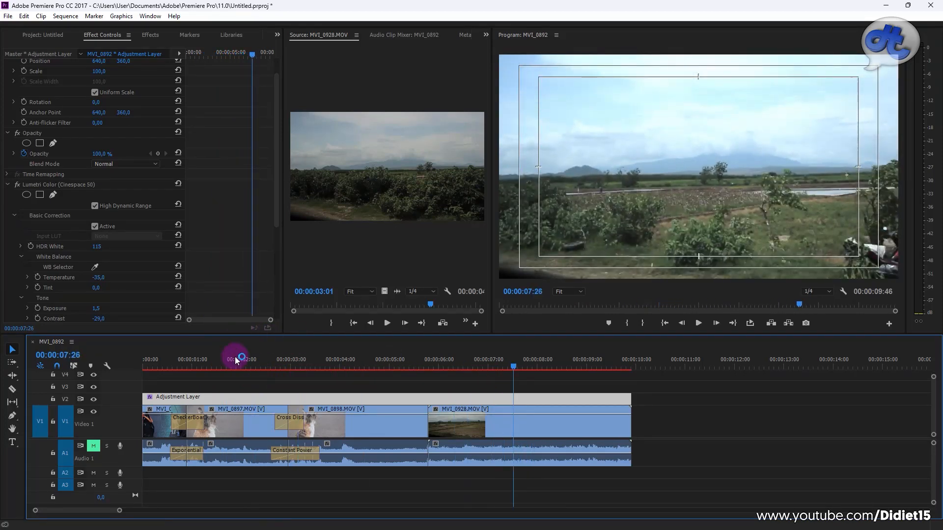
left_click_drag(246, 359, 535, 382)
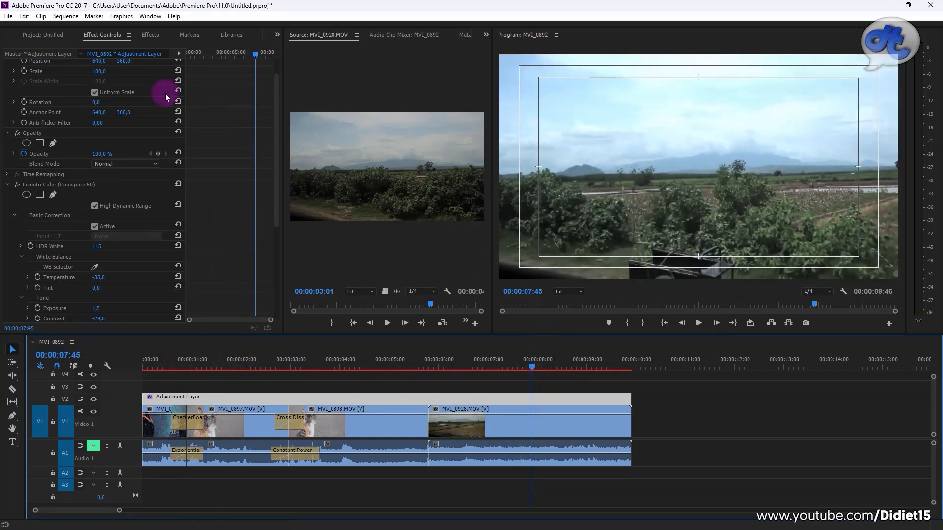
Review the adjustment layer's applied effects and collapse its Lumetri Color settings
left_click(150, 34)
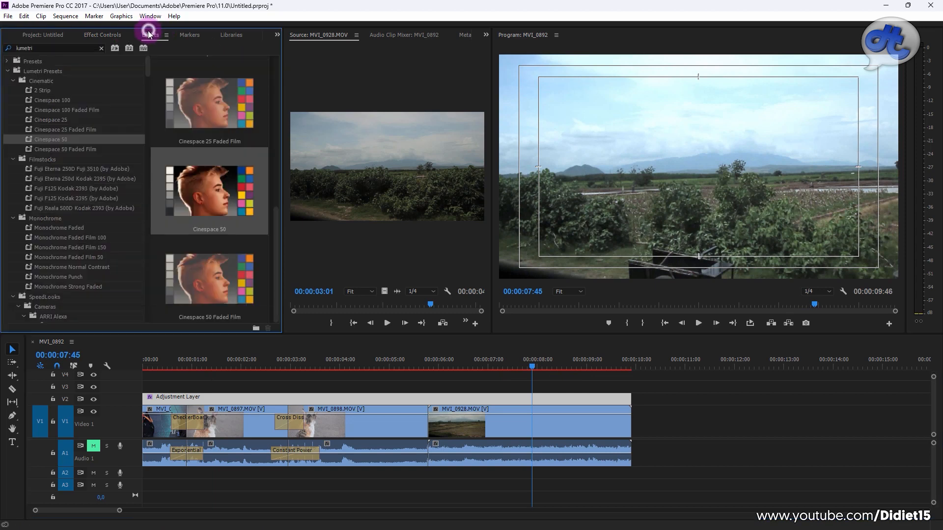
left_click_drag(192, 101, 480, 393)
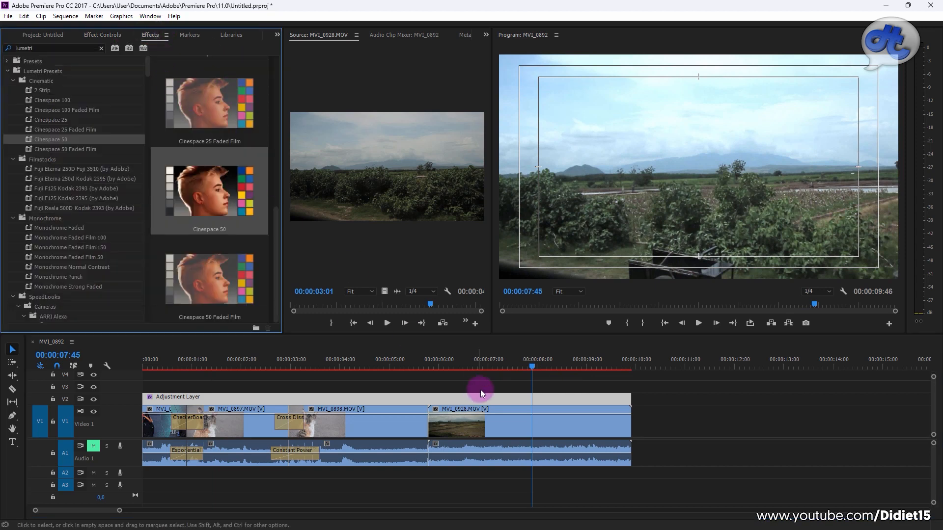
left_click(111, 35)
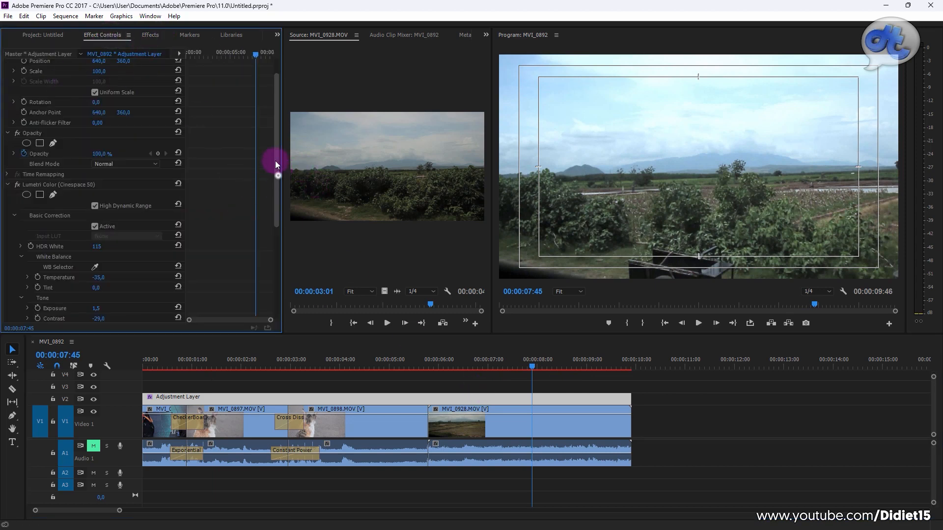
scroll(274, 169, "up", 2)
left_click(7, 208)
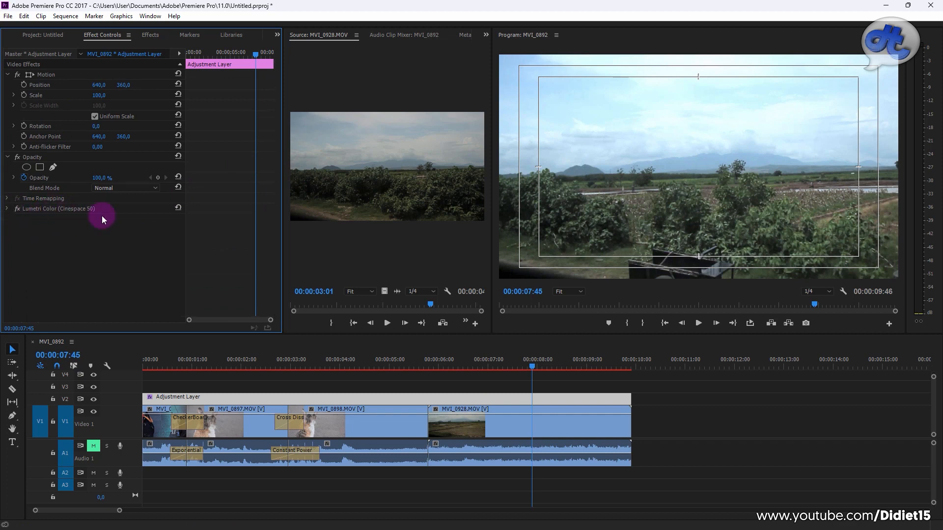
Hide the V2 track holding the adjustment layer and view MVI_0928 ungraded at 00:00:07:26
left_click(510, 431)
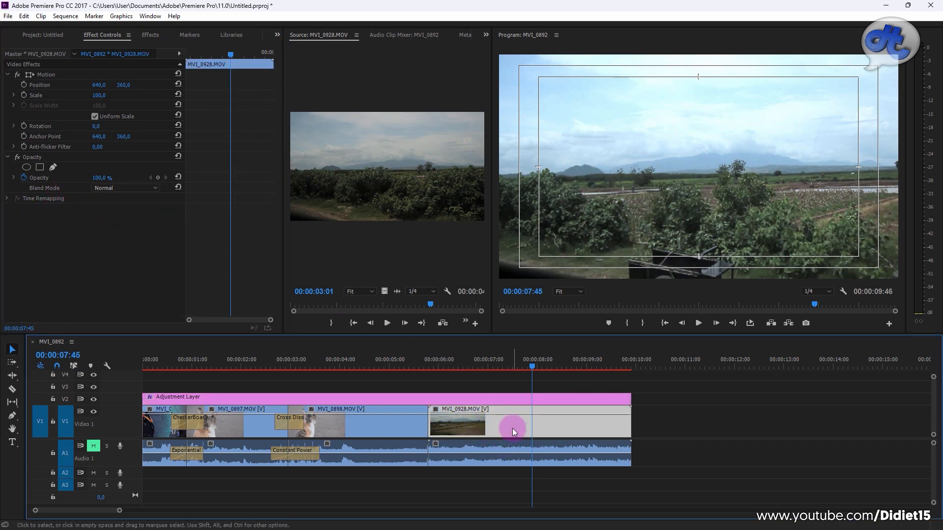
left_click(94, 412)
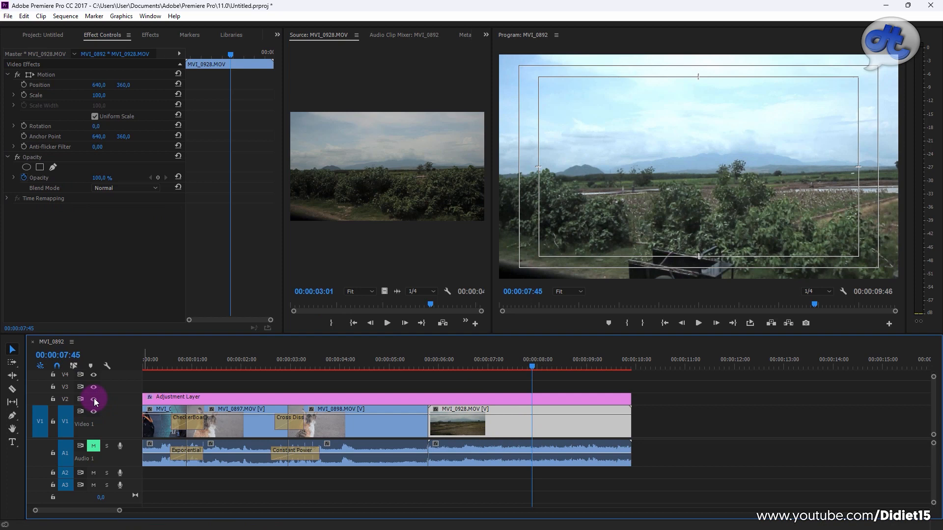
left_click(93, 399)
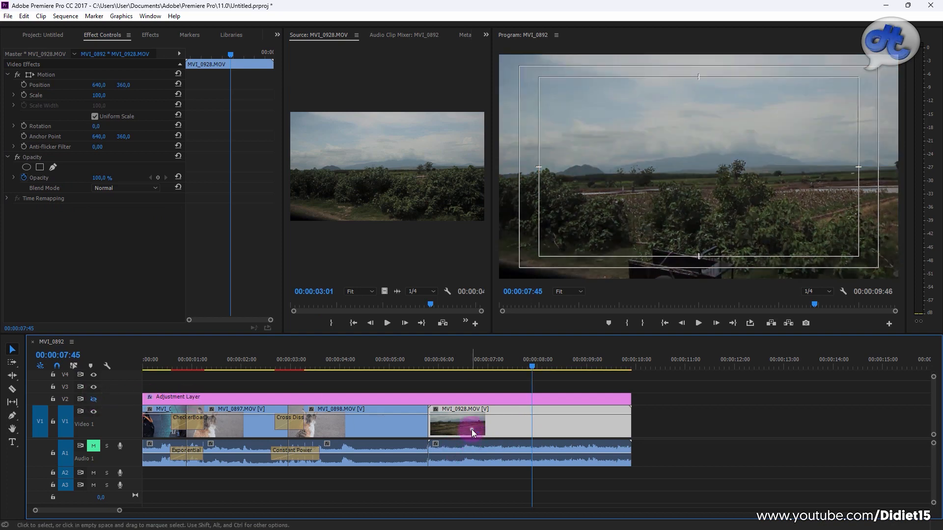
left_click(513, 363)
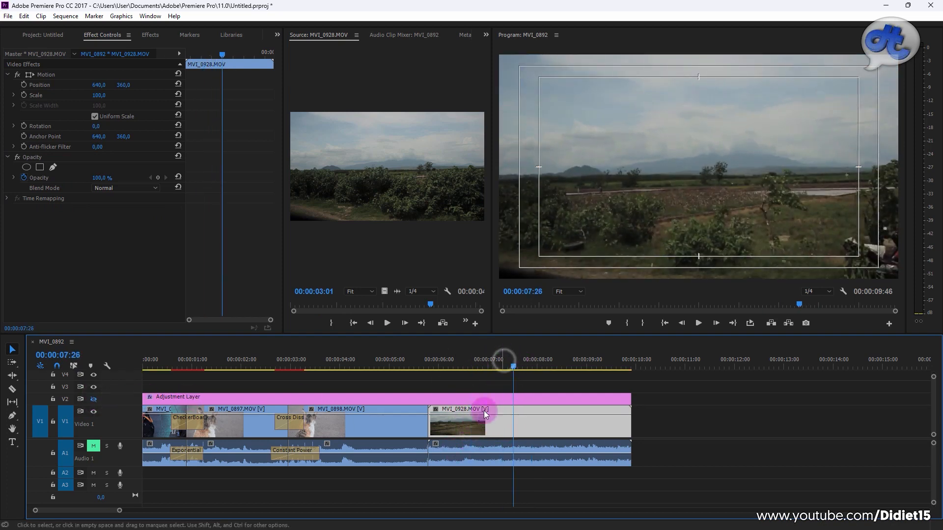
left_click(530, 384)
Lower MVI_0928's opacity to 0% at 00:00:07:26 and bring it back to 100%
left_click(493, 429)
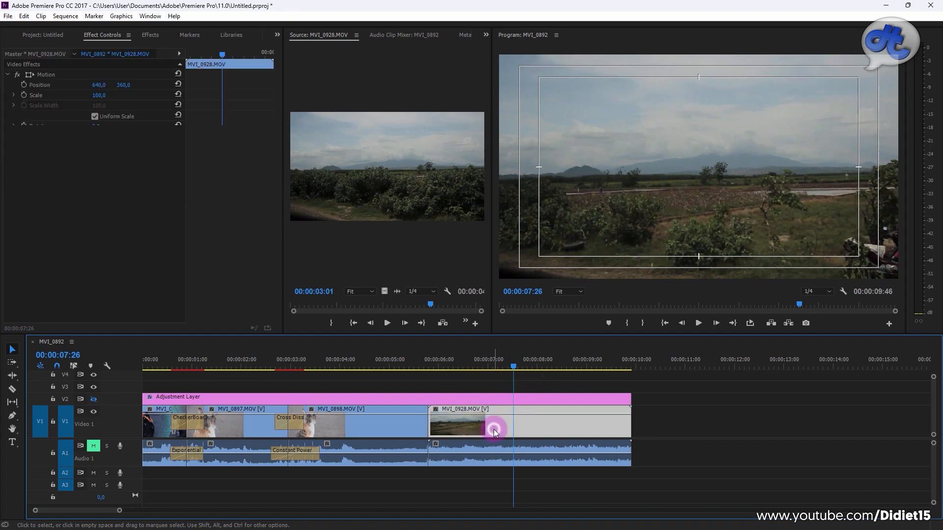
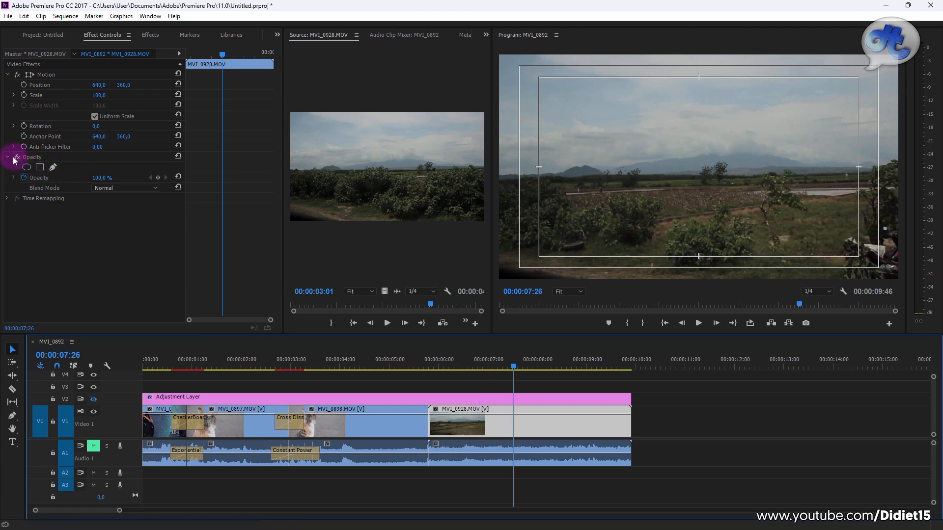
left_click_drag(99, 179, 6, 182)
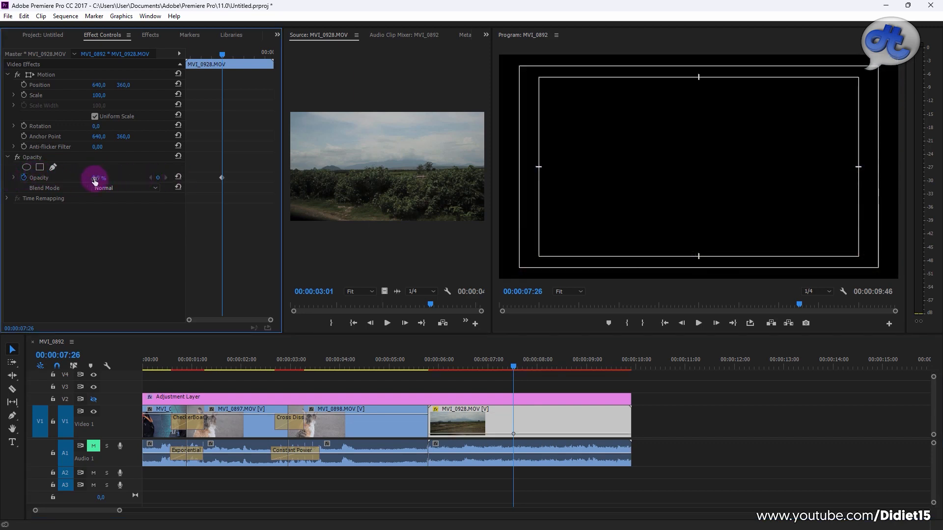
left_click_drag(94, 181, 597, 143)
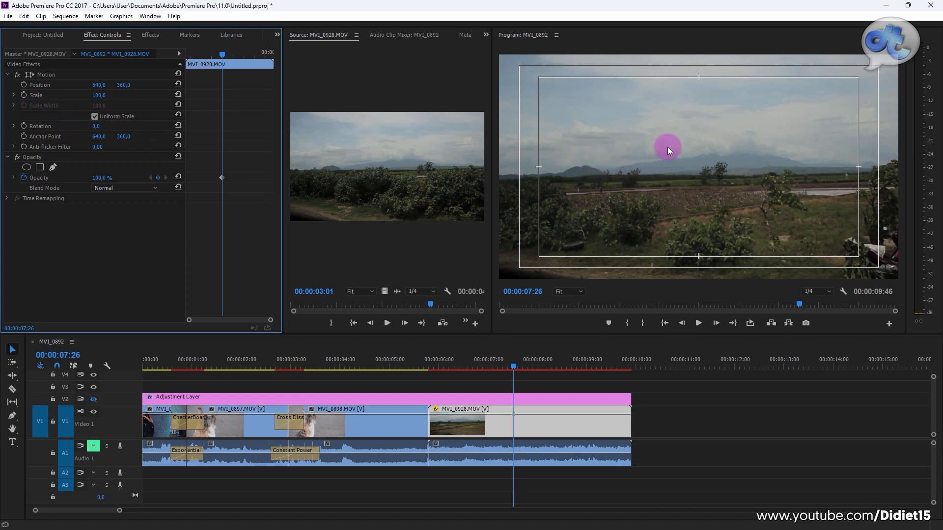
Load MVI_0993.MOV from the project into the Source monitor
left_click(49, 31)
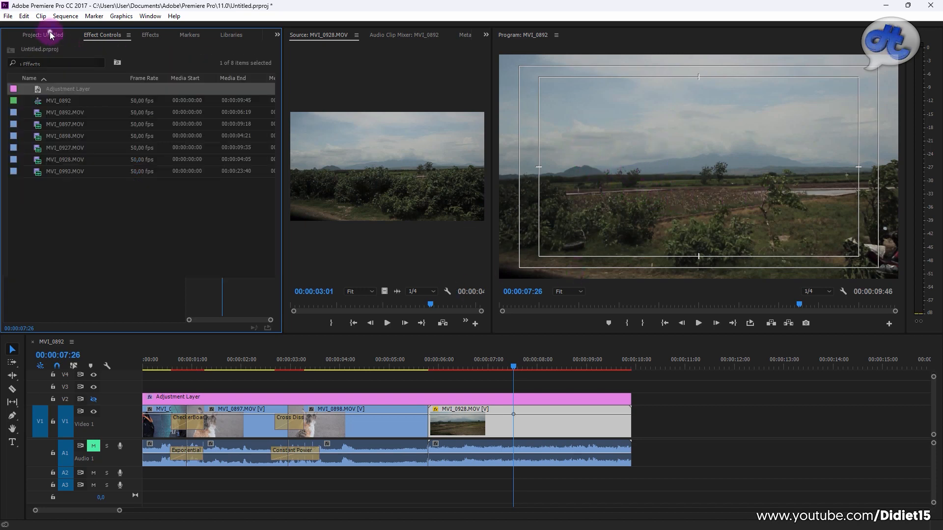
left_click_drag(69, 171, 375, 173)
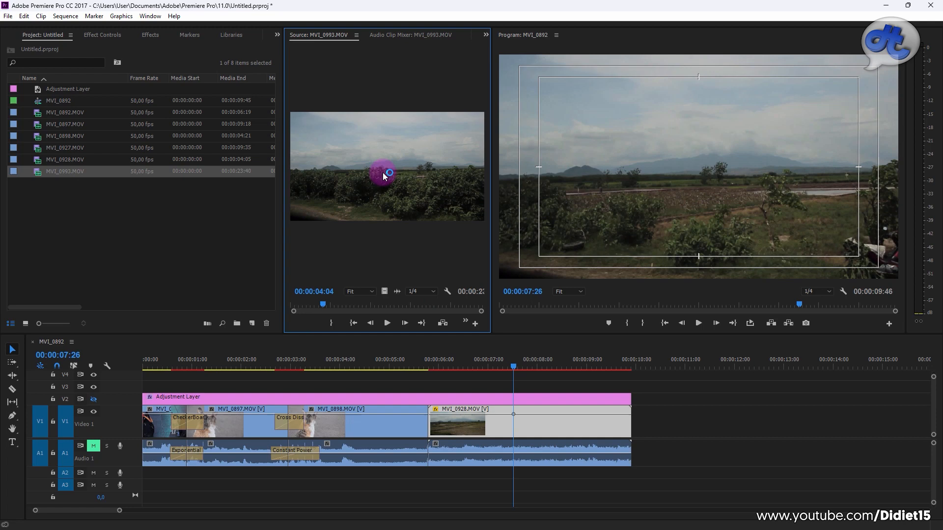
left_click_drag(78, 158, 379, 172)
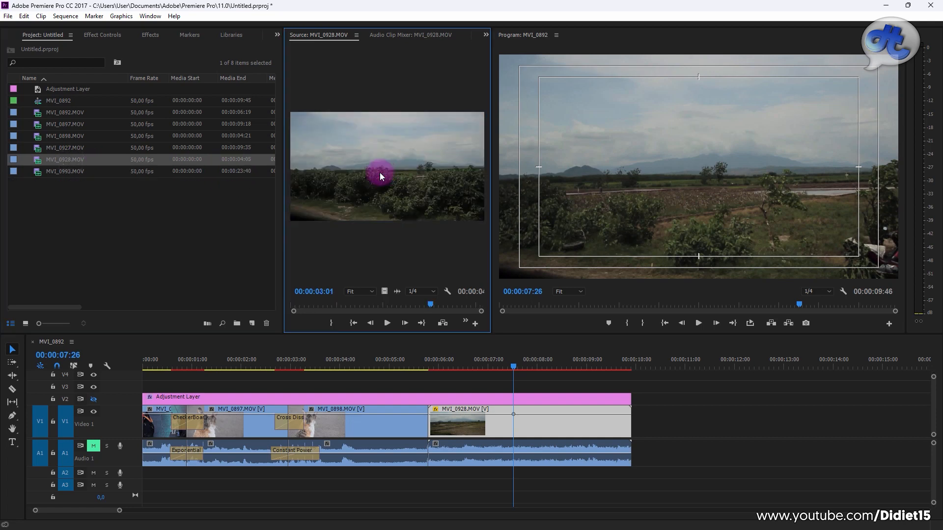
left_click(70, 172)
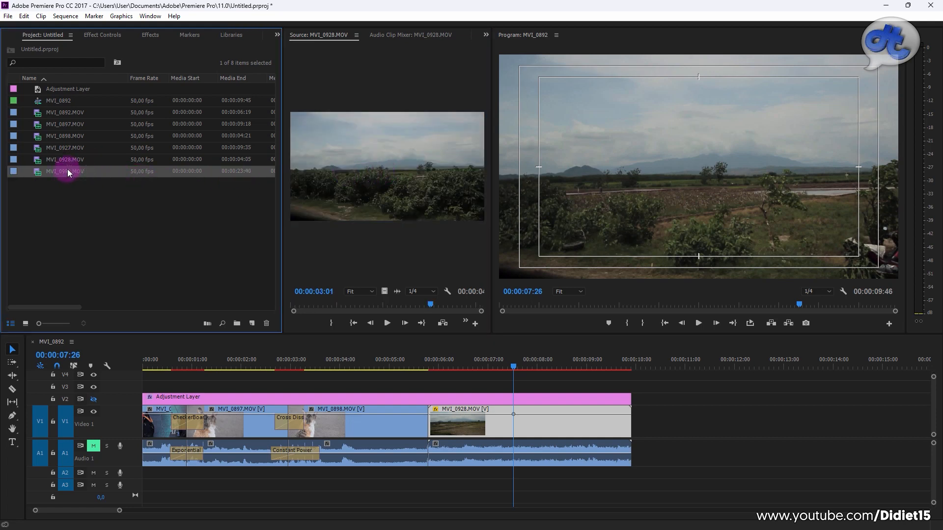
left_click_drag(68, 171, 378, 195)
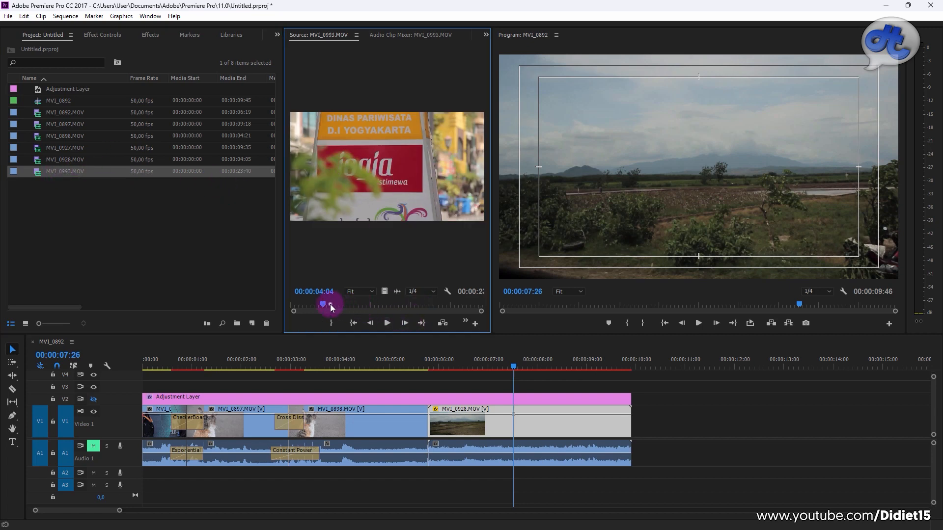
Mark a range of MVI_0993 with its out point at 00:00:14:29 and place it directly after MVI_0928 on V1
left_click_drag(330, 304, 337, 302)
key("i")
left_click(408, 302)
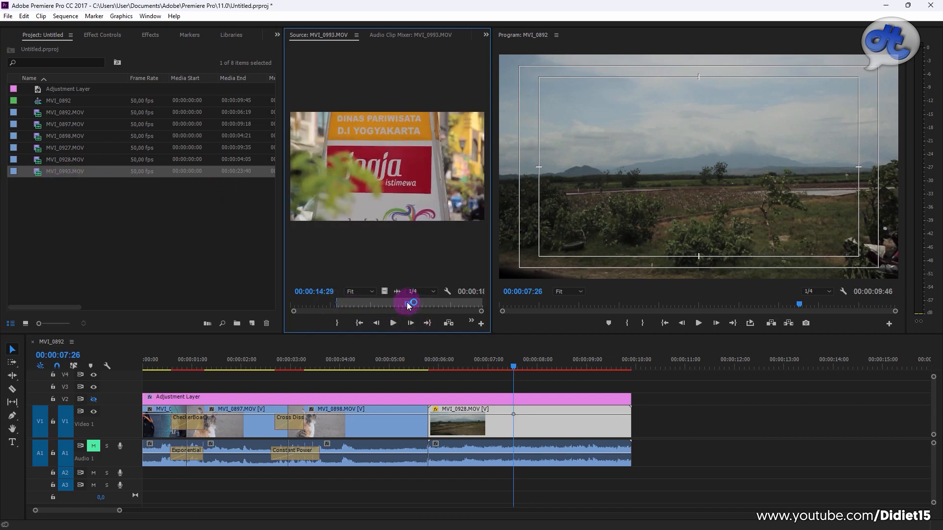
key("o")
left_click_drag(383, 189, 631, 425)
left_click_drag(105, 509, 115, 509)
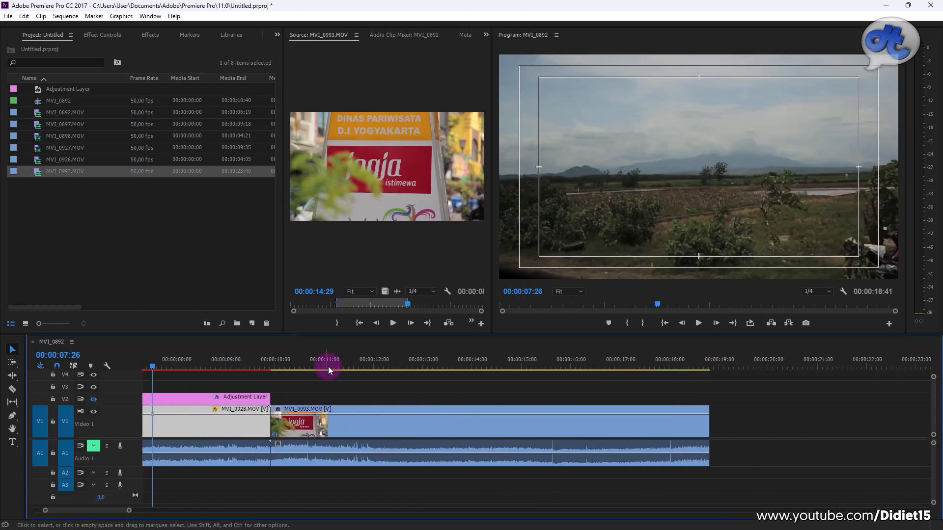
Add a four-point polygon opacity mask to MVI_0993 at 00:00:11:37
mouse_move(357, 365)
left_mouse_down()
mouse_move(414, 365)
mouse_move(359, 366)
left_mouse_up()
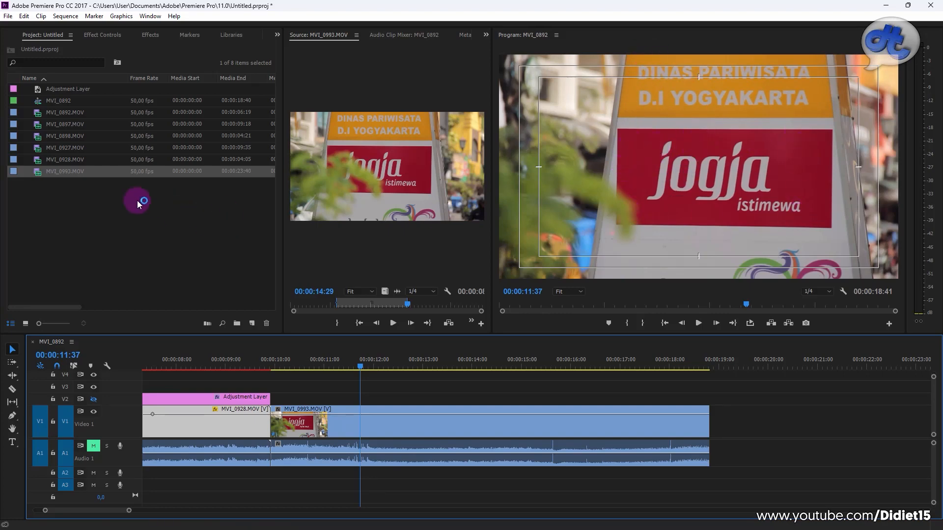
left_click(102, 35)
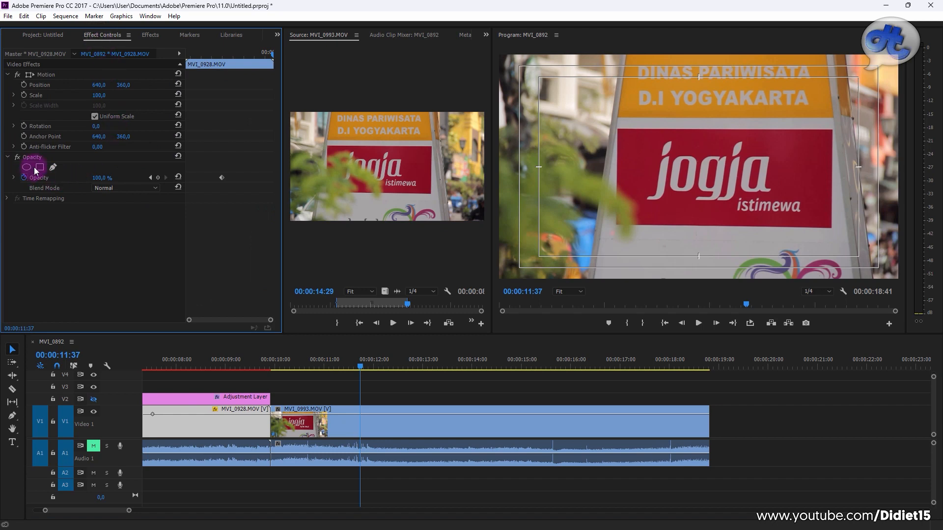
left_click(378, 419)
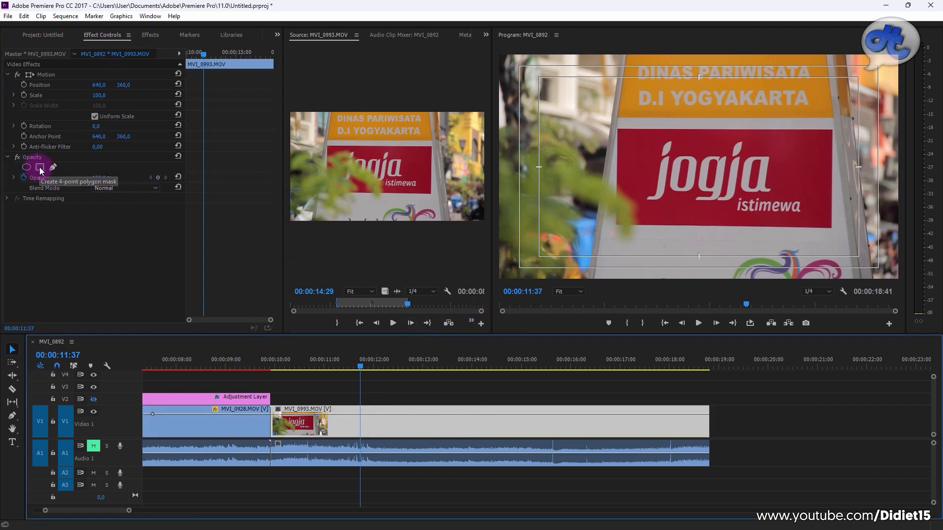
left_click(40, 168)
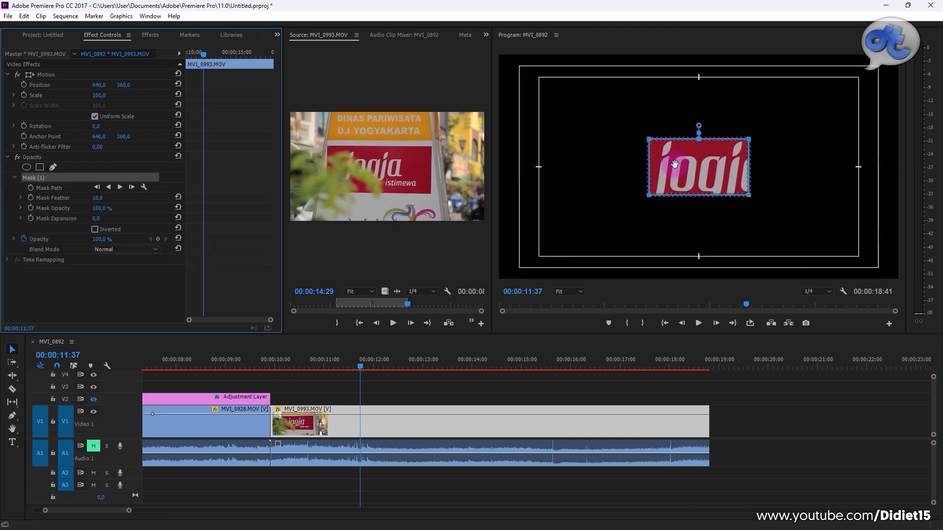
Reshape the polygon mask by moving its four corners out to frame the red jogja istimewa sign
left_click_drag(650, 139, 624, 134)
left_click_drag(748, 138, 799, 132)
left_click(747, 197)
left_click_drag(747, 197, 809, 216)
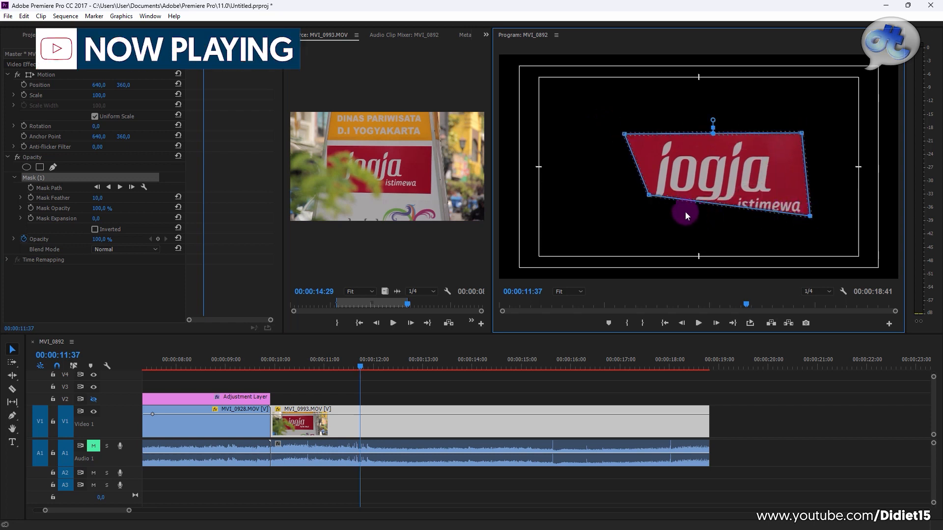
left_click_drag(646, 199, 636, 219)
Raise the adjustment layer to V4 and place the masked MVI_0993 on V2, starting where MVI_0928 begins
left_click(182, 480)
left_click_drag(102, 511, 92, 511)
left_click_drag(548, 397, 544, 375)
left_click_drag(694, 428, 527, 400)
Make track V2 visible, hide track V4 and play the masked sign over MVI_0928 from 00:00:05:37
mouse_move(423, 359)
left_mouse_down()
mouse_move(450, 365)
mouse_move(426, 364)
left_mouse_up()
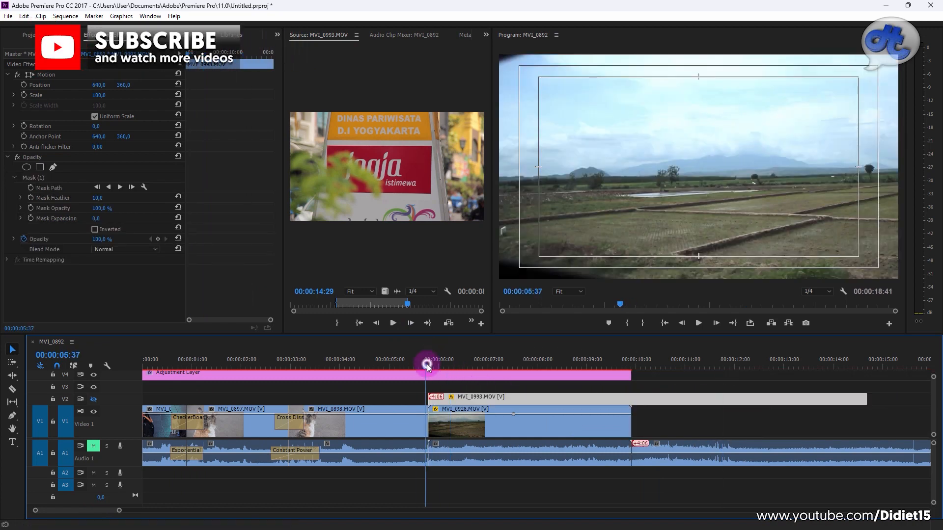
left_click(93, 399)
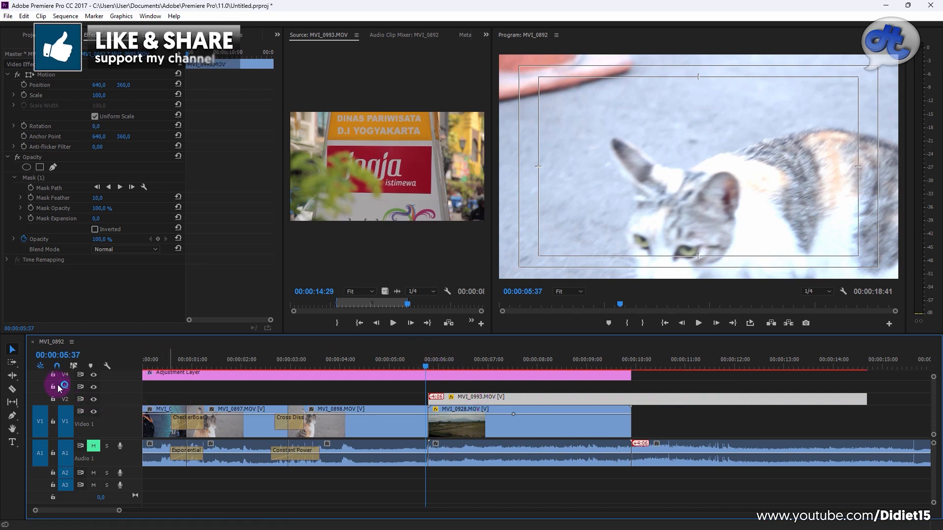
left_click(93, 375)
key("space")
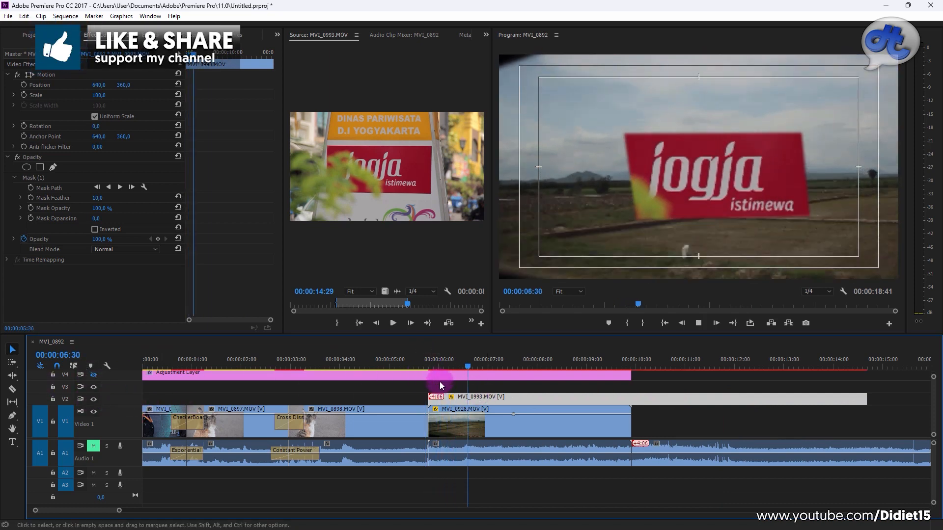
Return MVI_0993 to V1 directly after MVI_0928 and delete its opacity mask
left_click_drag(493, 398, 505, 400)
left_click_drag(431, 360, 701, 428)
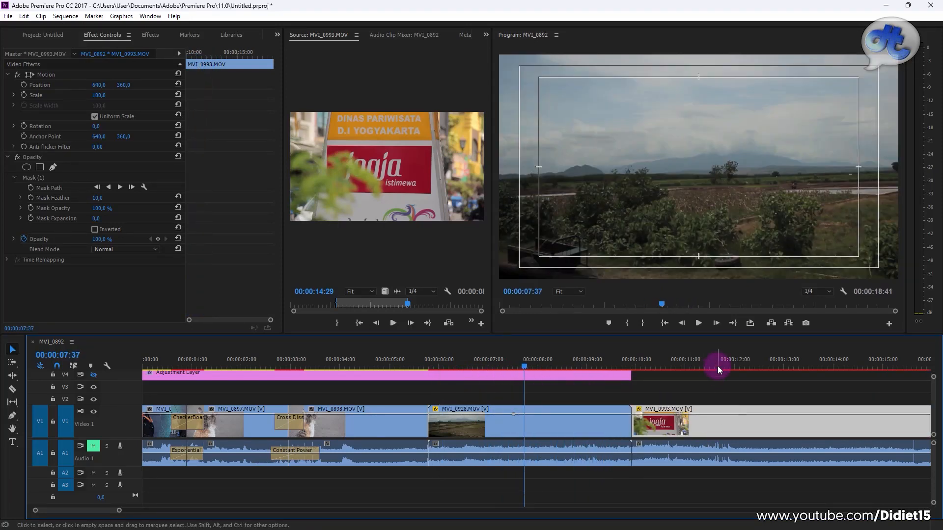
left_click_drag(717, 366, 713, 419)
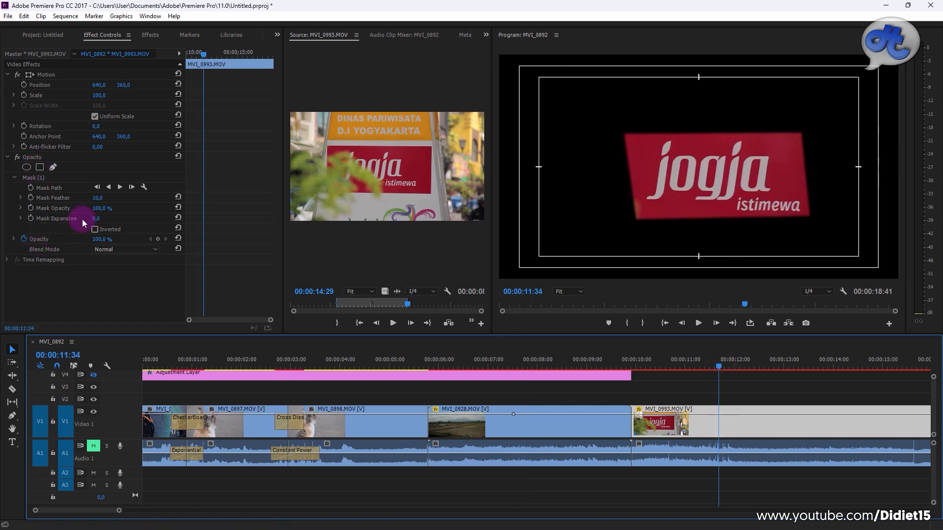
key("Delete")
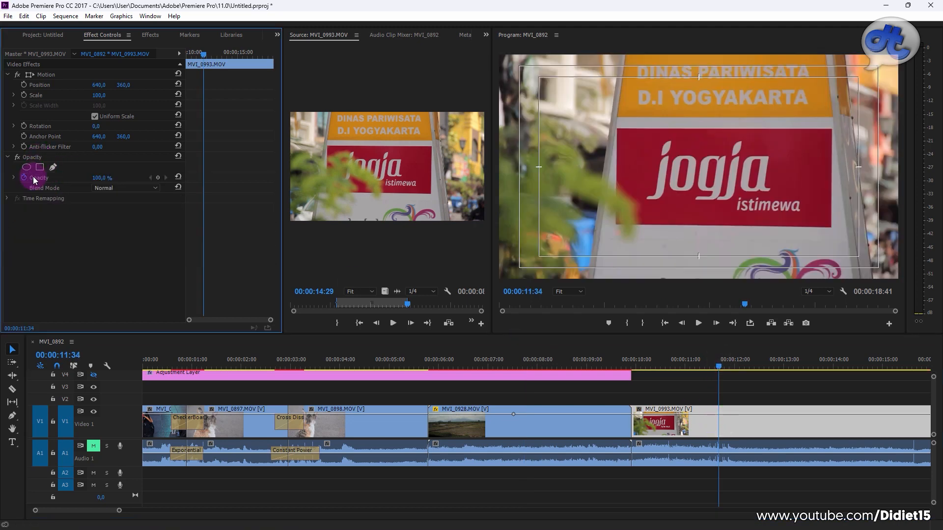
left_click(706, 390)
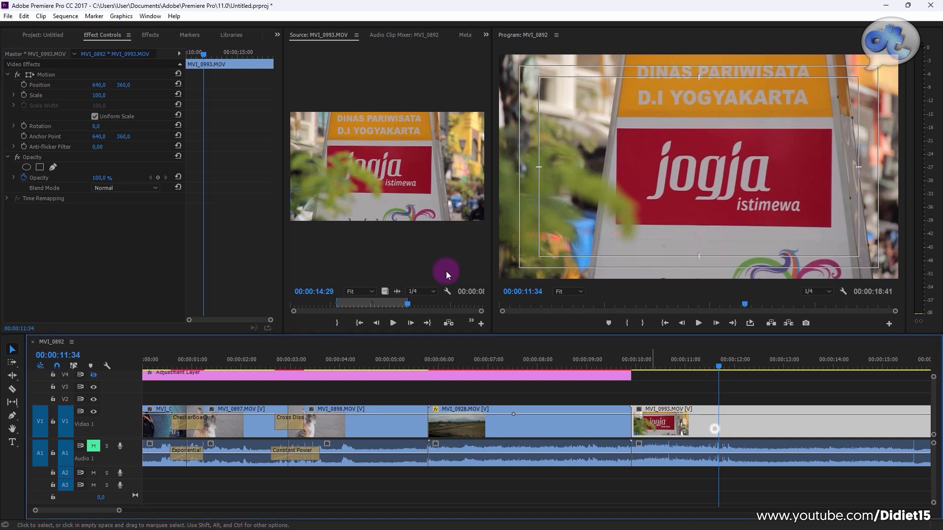
Set MVI_0993's scale to 136 and its horizontal position to 751, and play the clip
left_click_drag(99, 96, 111, 94)
left_click_drag(706, 363, 694, 364)
left_click_drag(99, 87, 154, 84)
key("space")
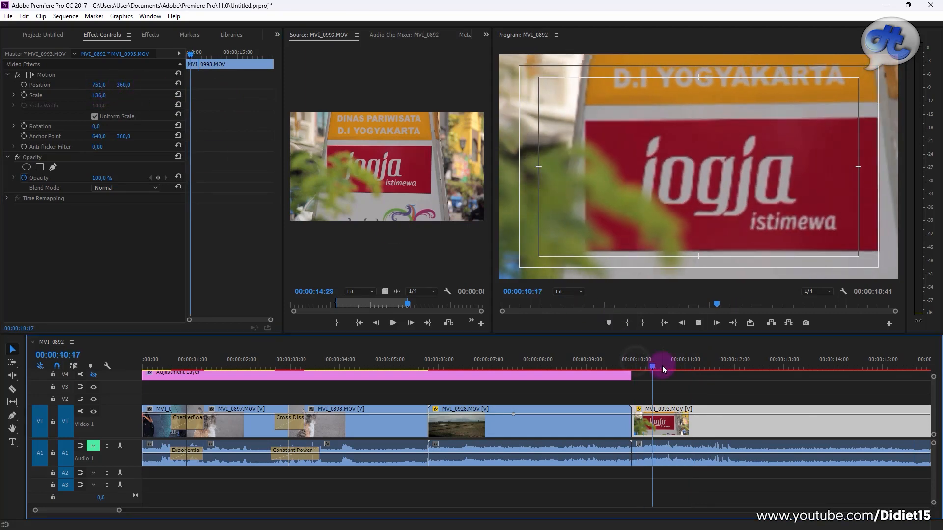
Set MVI_0993's horizontal position to 437 and play the clip from about 00:00:10:00
mouse_move(93, 87)
left_mouse_down()
mouse_move(64, 85)
mouse_move(95, 84)
left_mouse_up()
left_click(636, 361)
key("space")
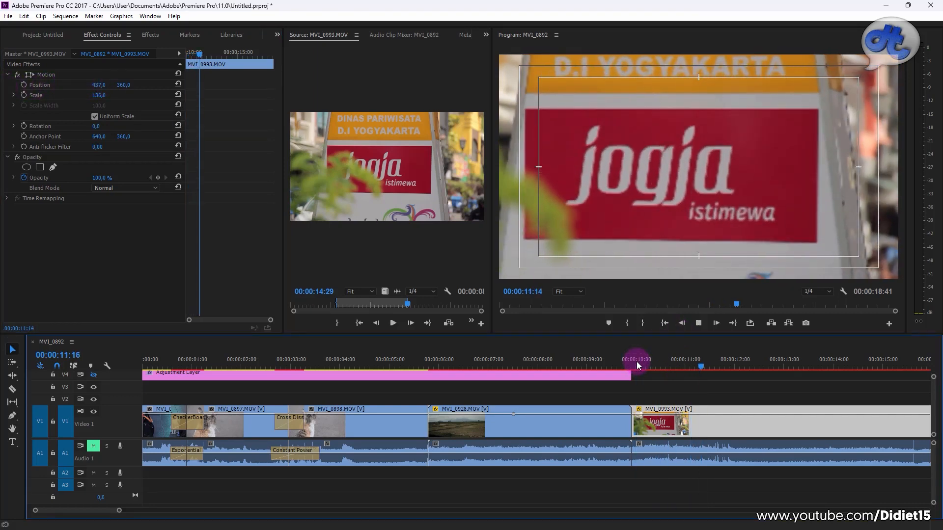
key("space")
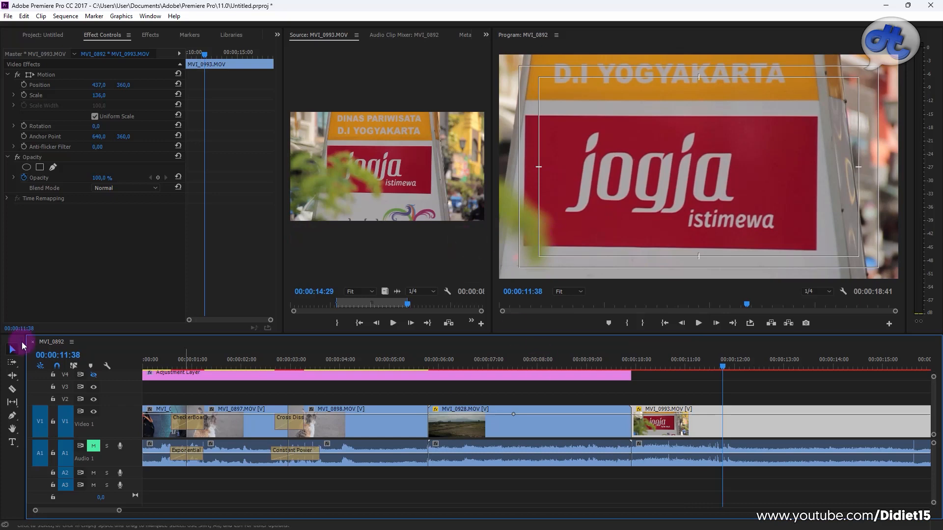
Reset MVI_0993's position and scale to their defaults
left_click_drag(115, 512, 155, 510)
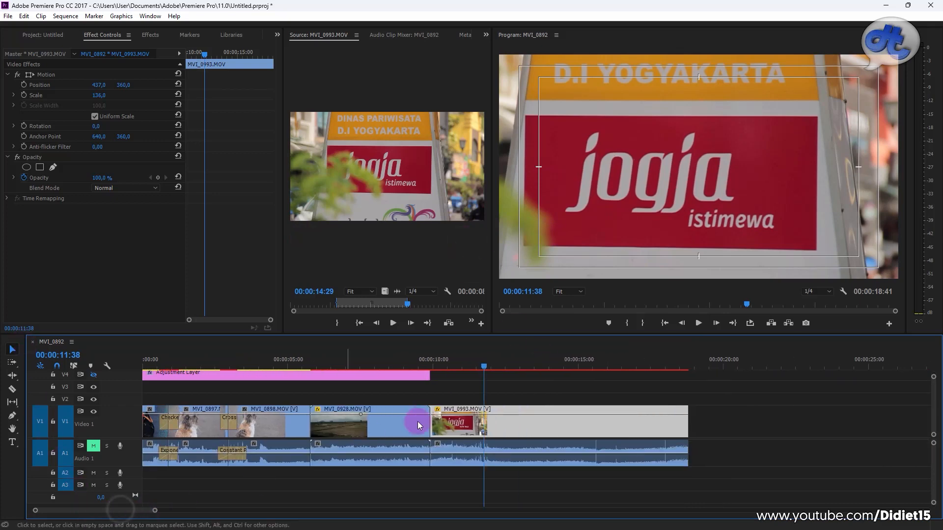
left_click_drag(484, 365, 456, 366)
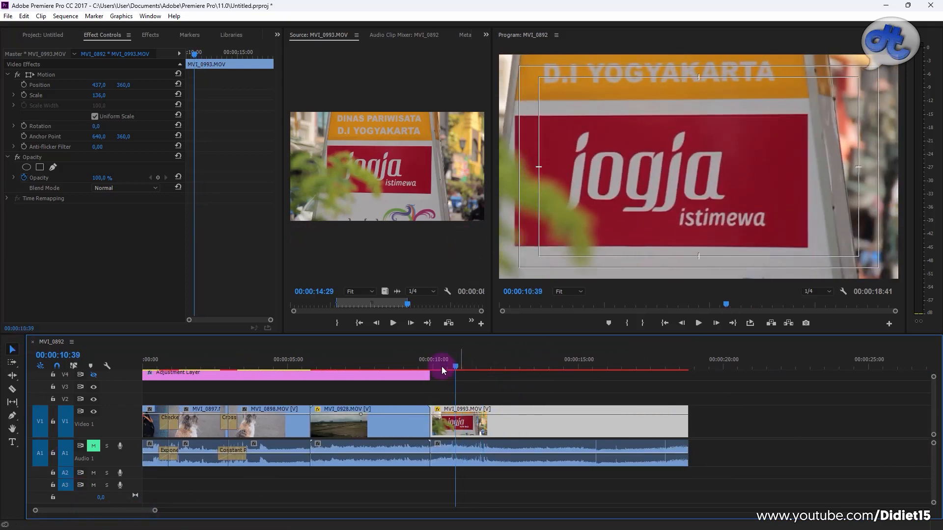
left_click(178, 85)
left_click(178, 94)
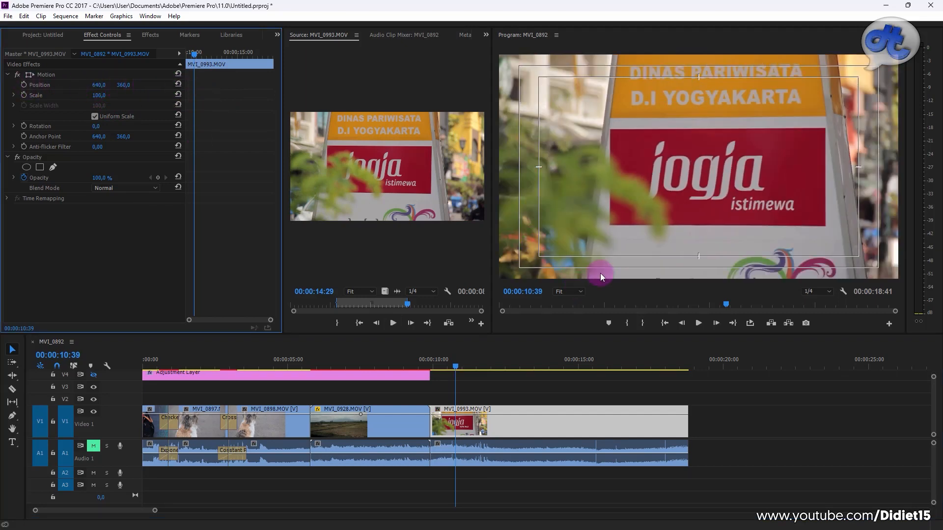
Keyframe MVI_0993's scale at 100 at 00:00:11:09 and 158 at 00:00:12:08, holding 158 with a keyframe at 00:00:13:37
mouse_move(455, 365)
left_mouse_down()
mouse_move(440, 368)
mouse_move(467, 364)
left_mouse_up()
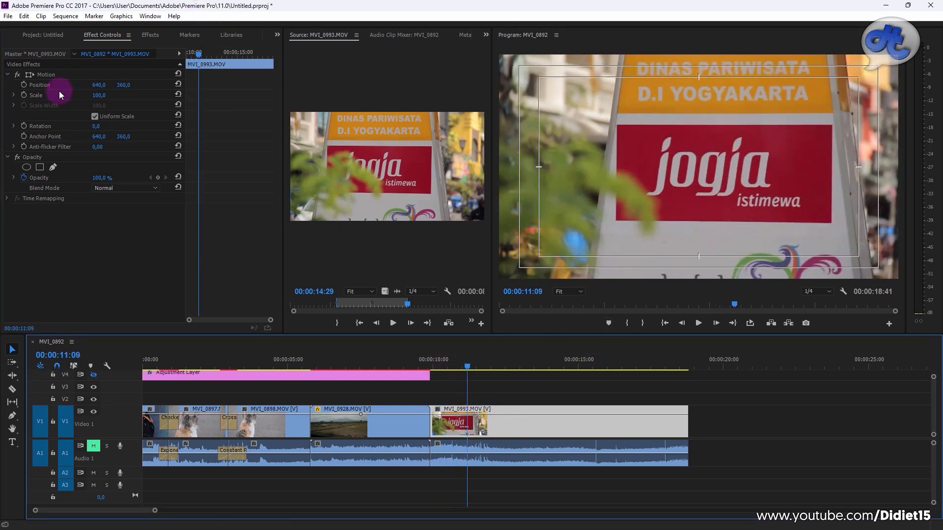
left_click(23, 94)
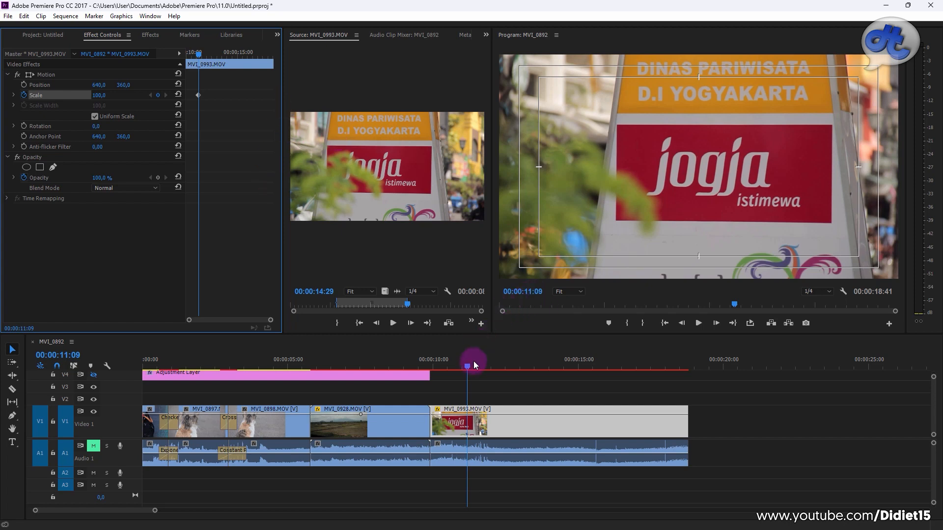
left_click_drag(468, 367, 496, 366)
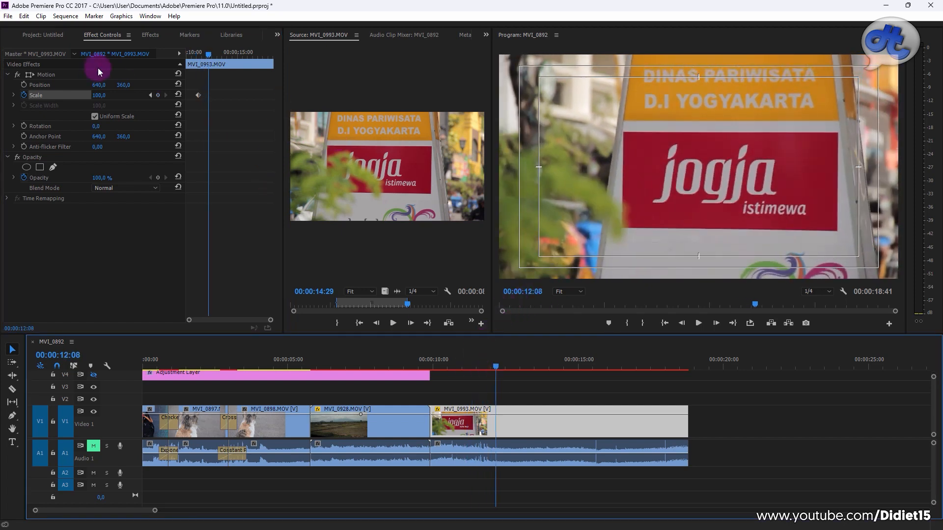
left_click_drag(99, 94, 126, 93)
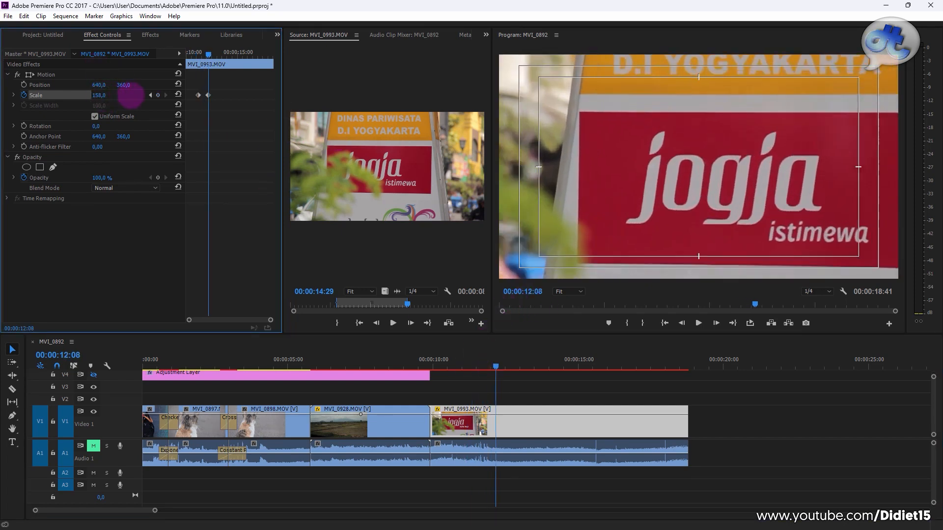
left_click_drag(496, 367, 543, 367)
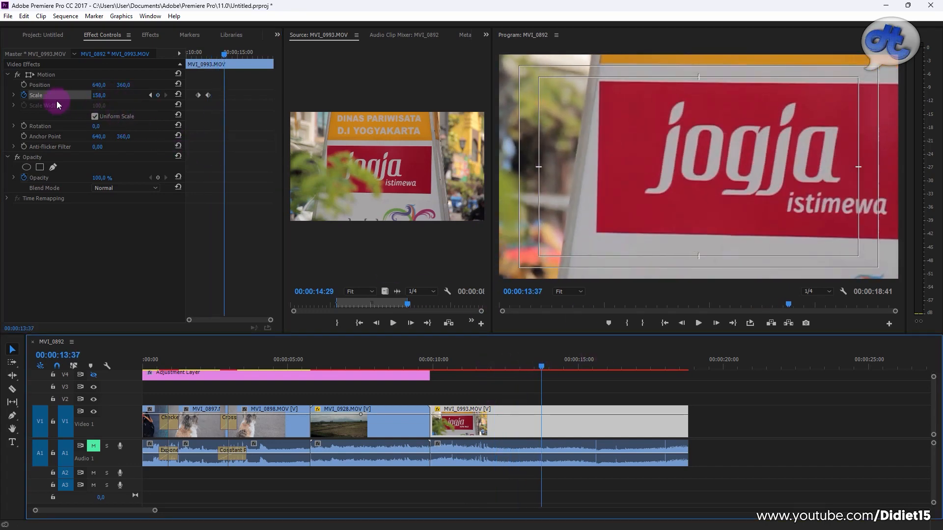
left_click(158, 94)
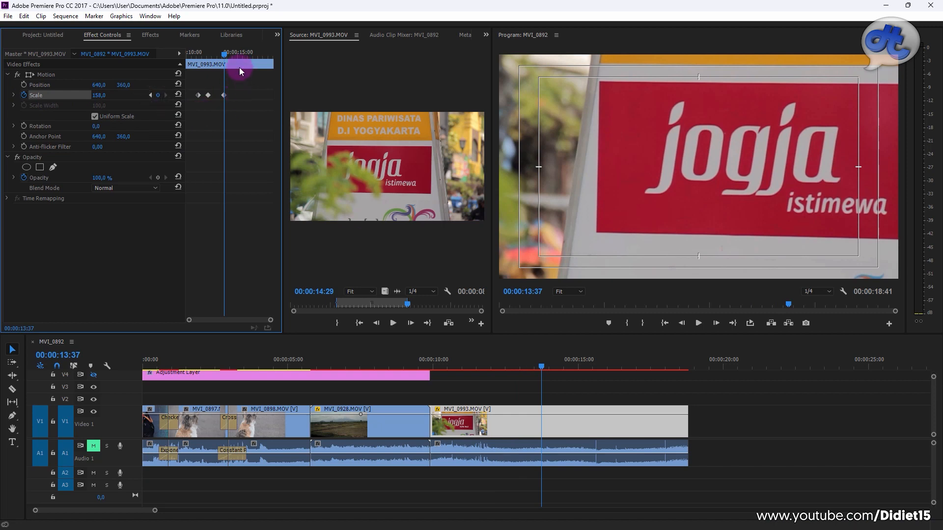
Set MVI_0993's scale to 100 with a keyframe at 00:00:14:23 and play back the zoom animation
left_click_drag(228, 52, 230, 58)
left_click(98, 98)
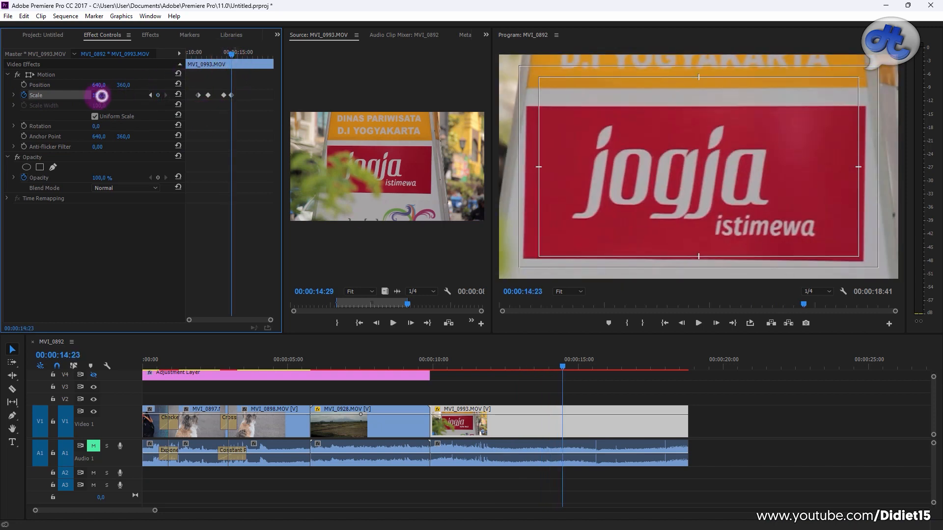
left_click_drag(101, 96, 101, 95)
type("100")
key("Return")
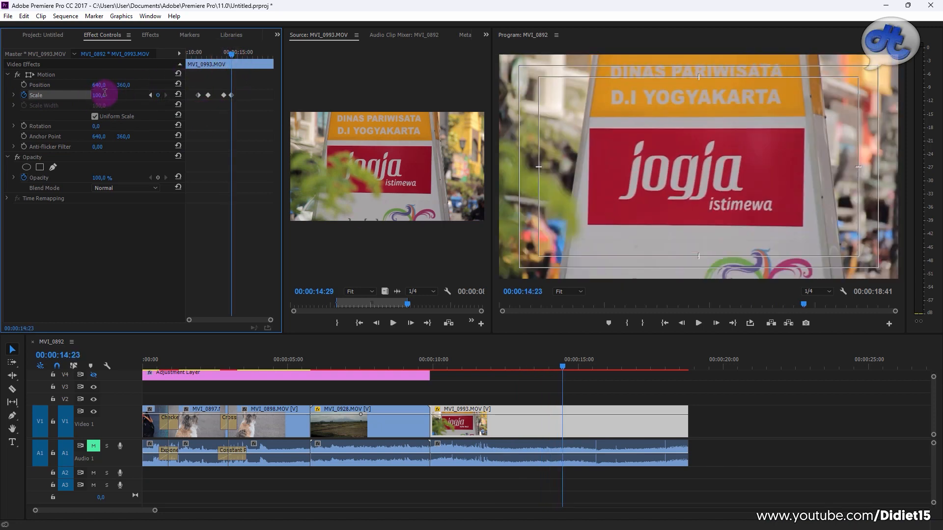
left_click(446, 361)
key("space")
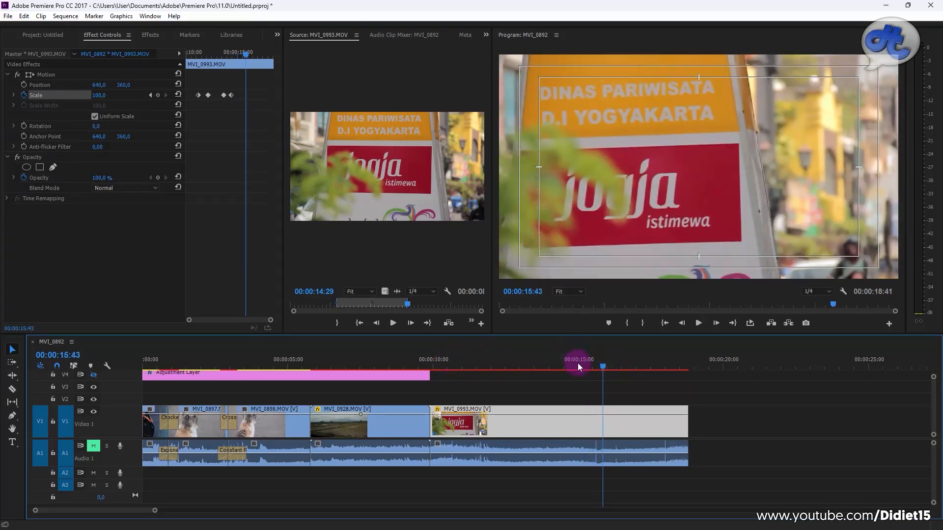
left_click(573, 361)
left_click(563, 362)
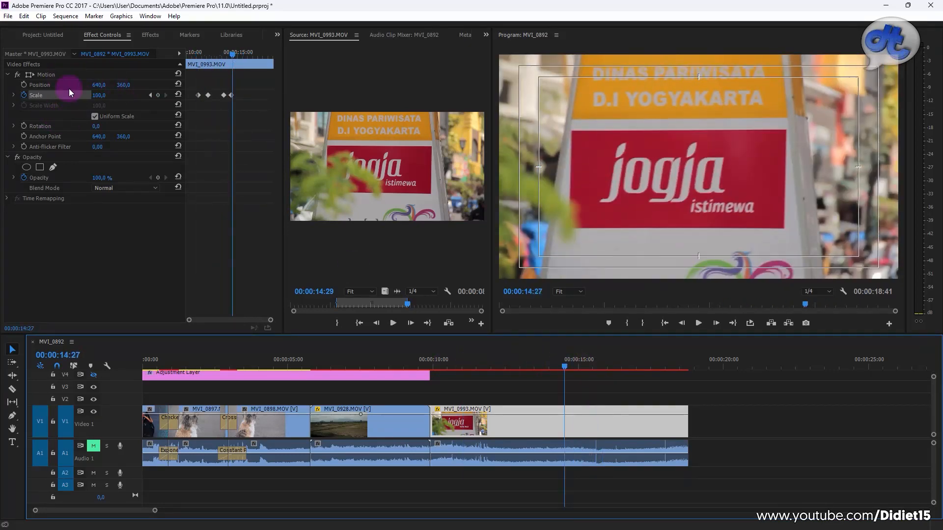
Start position keyframing at MVI_0993's first scale keyframe and set the position to 458, 285 at 00:00:12:07
left_click(233, 107)
mouse_move(488, 361)
left_mouse_down()
mouse_move(467, 376)
mouse_move(494, 361)
left_mouse_up()
left_click(110, 177)
left_click(23, 85)
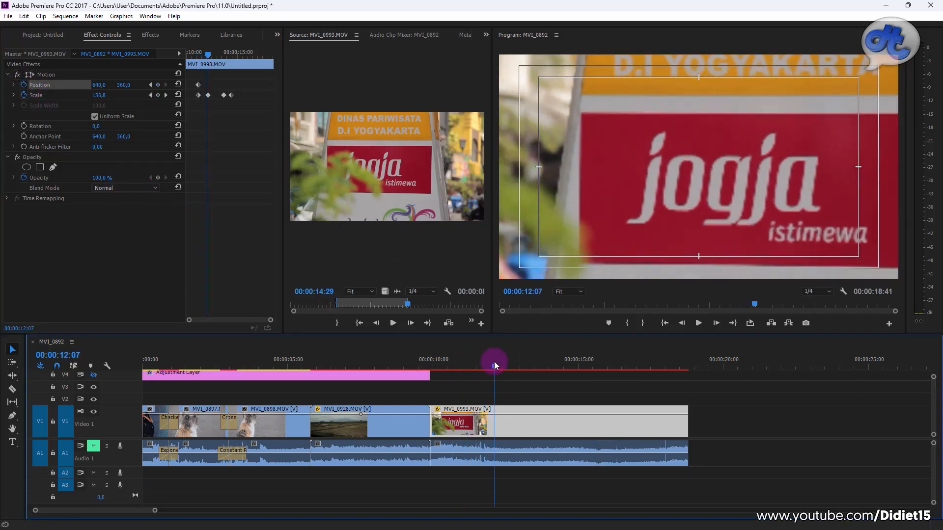
left_click_drag(96, 88, 7, 93)
mouse_move(122, 85)
left_mouse_down()
mouse_move(63, 84)
mouse_move(111, 87)
left_mouse_up()
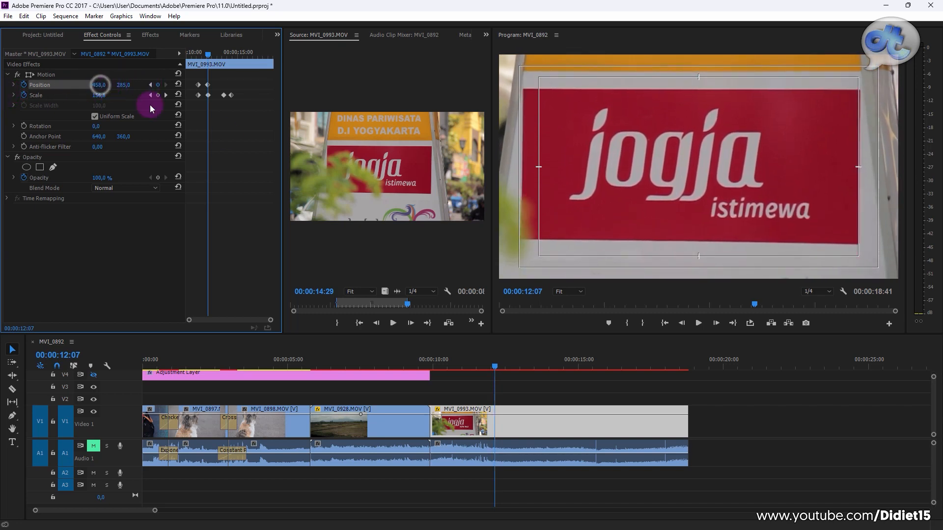
Hold the position at 458, 285 with a keyframe near the third scale keyframe, reset it at 00:00:14:20 and play the animation
left_click_drag(495, 366, 564, 368)
left_click(158, 85)
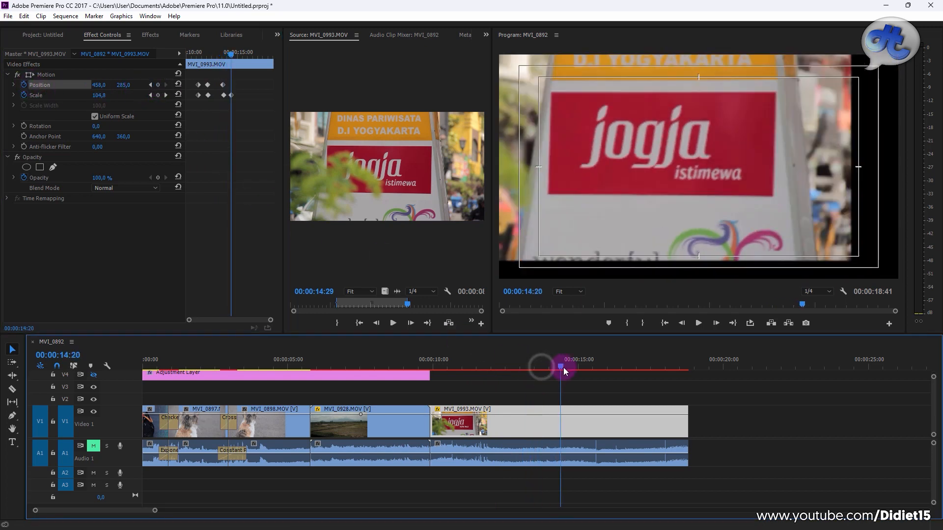
left_click_drag(98, 85, 89, 85)
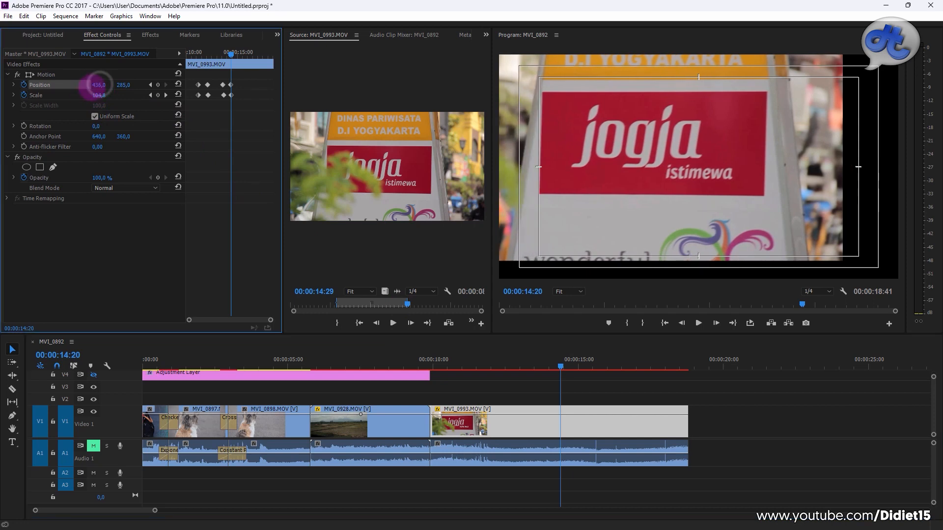
left_click(177, 84)
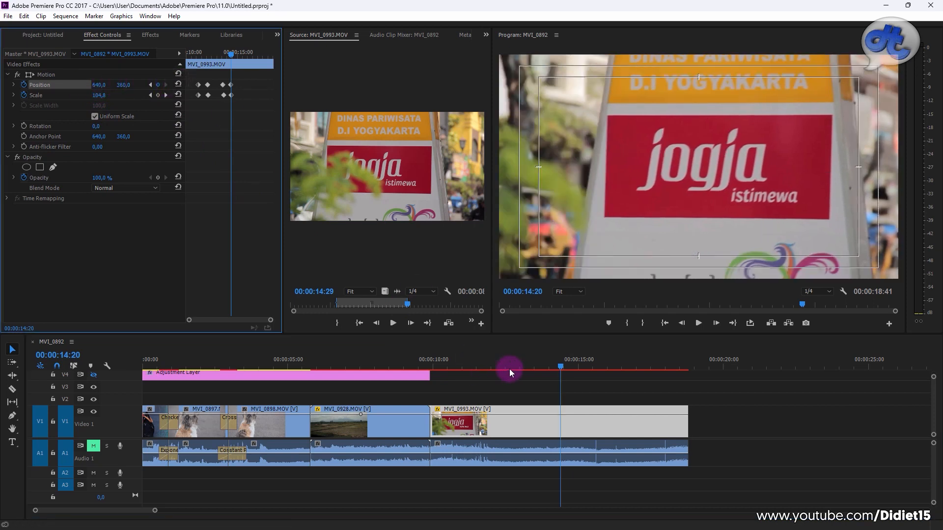
left_click(473, 358)
key("space")
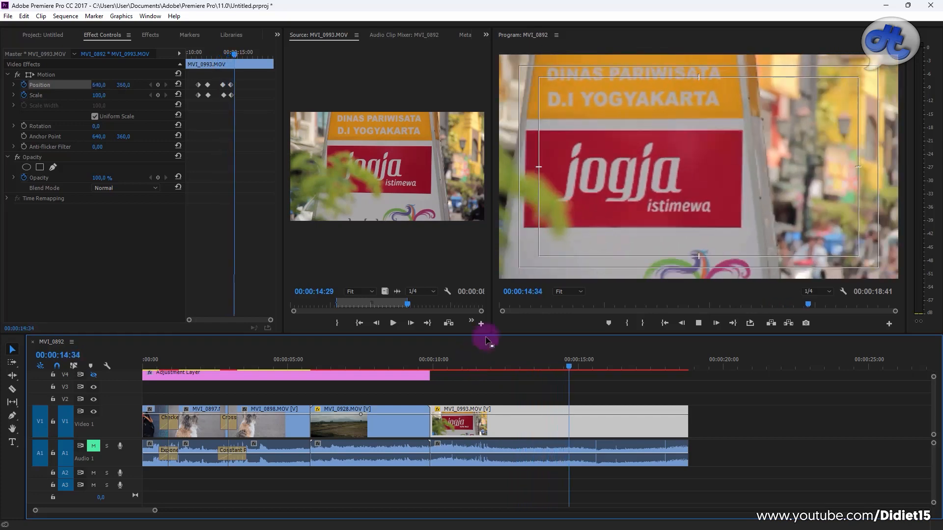
Change MVI_0993's position and scale keyframes to Auto Bezier temporal interpolation and play back the smoothed animation
left_click(230, 64)
left_click_drag(248, 81, 194, 101)
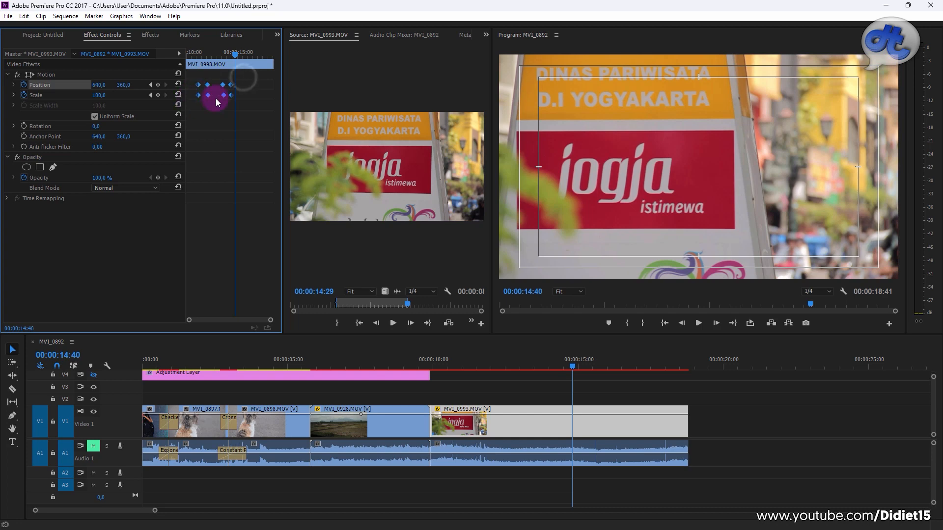
right_click(210, 98)
left_click(246, 181)
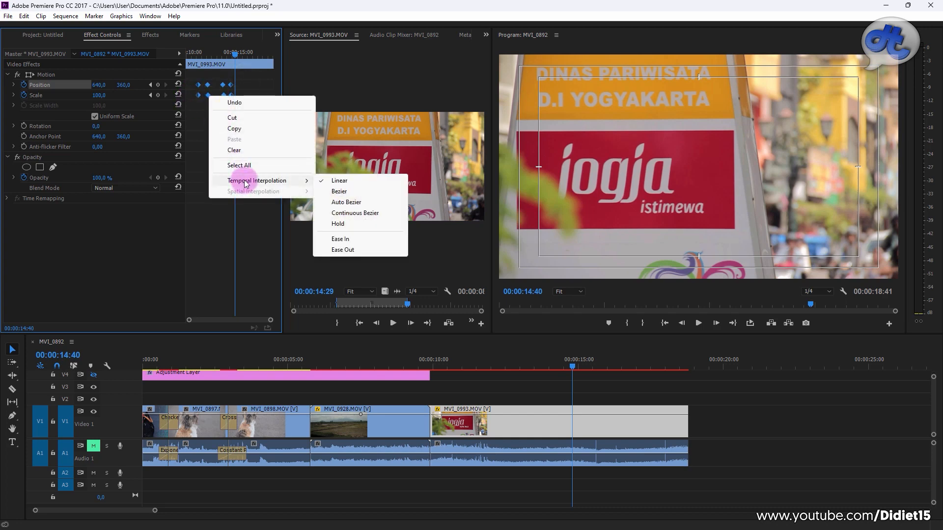
left_click(388, 202)
left_click(478, 362)
key("space")
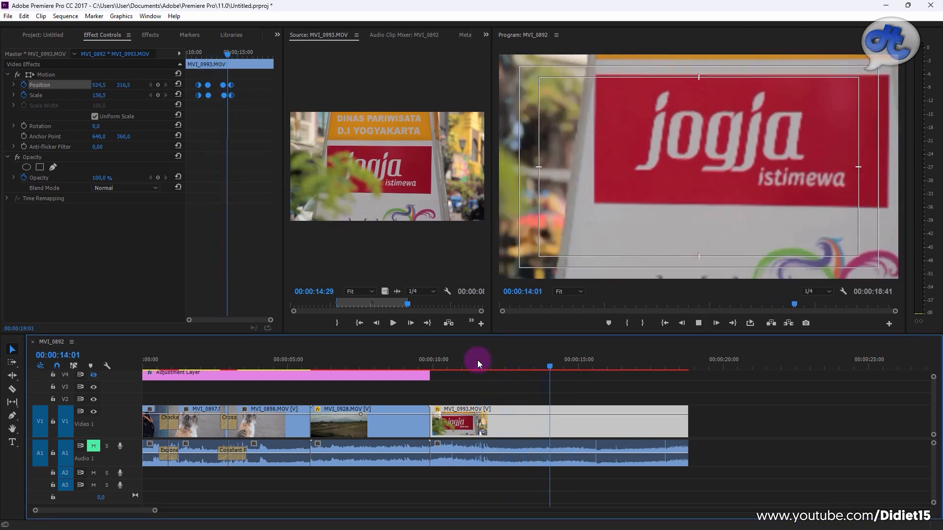
left_click(461, 362)
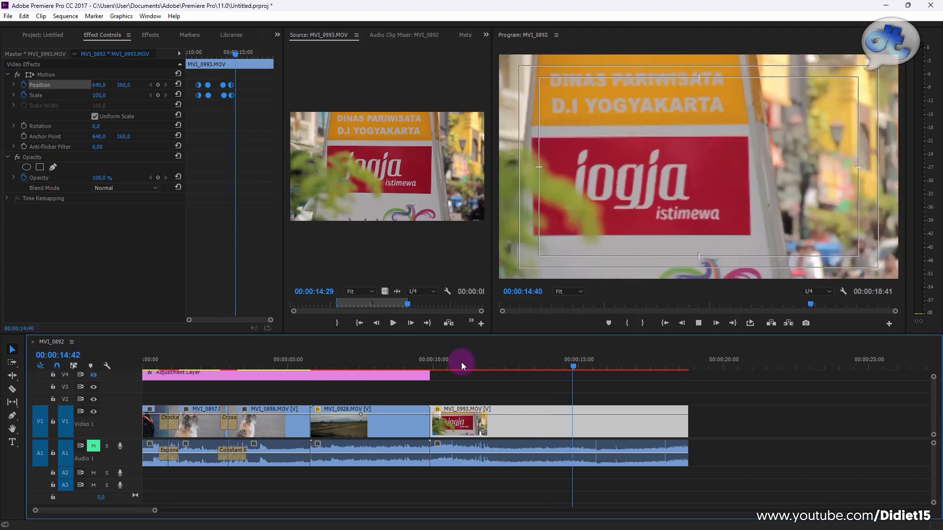
key("space")
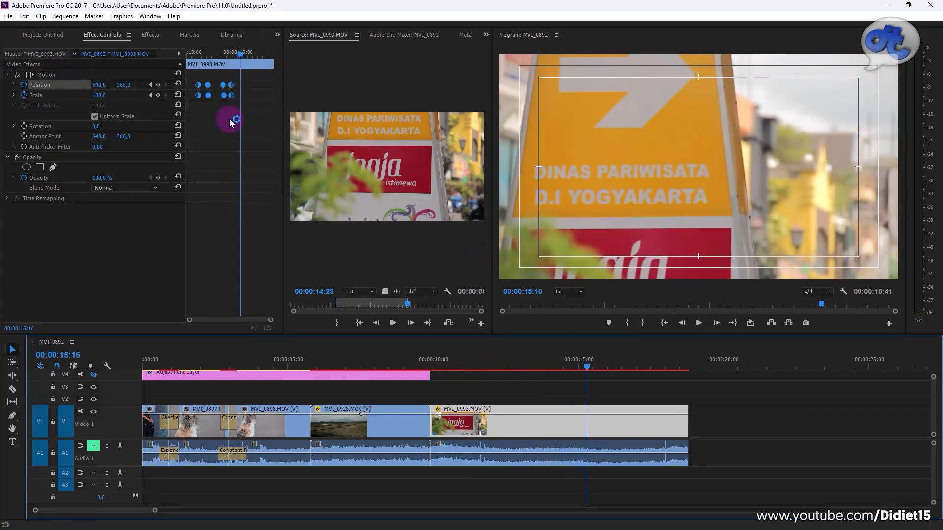
Import the image Logo DT baloon-small.png into the project
left_click(51, 35)
left_click(166, 237)
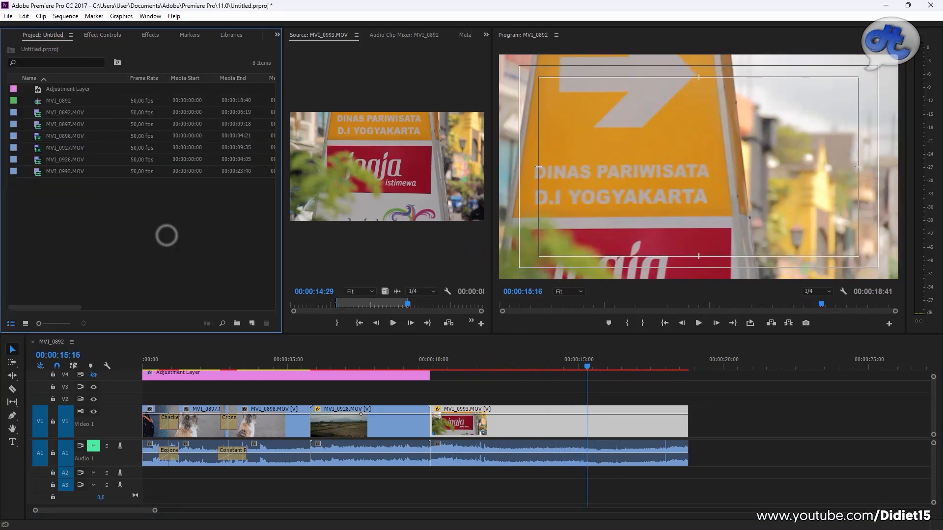
key("ctrl+i")
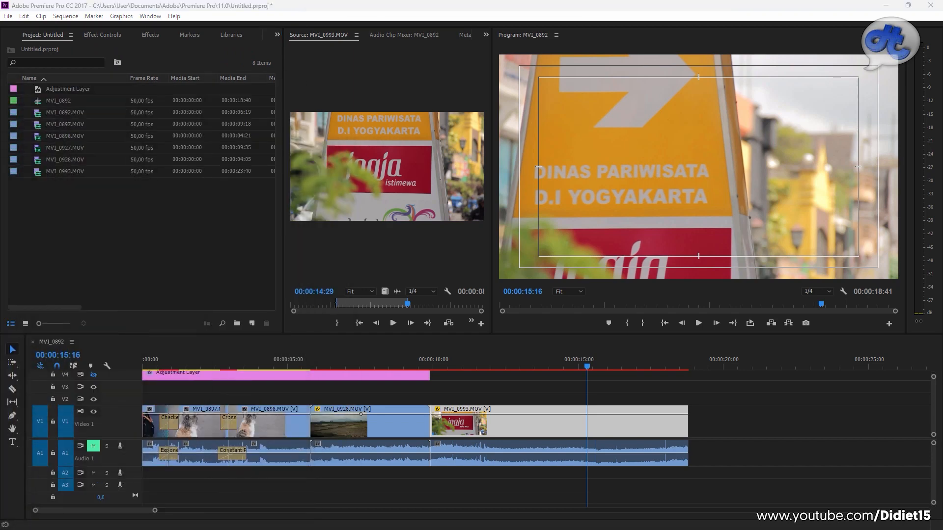
left_click_drag(123, 230, 172, 222)
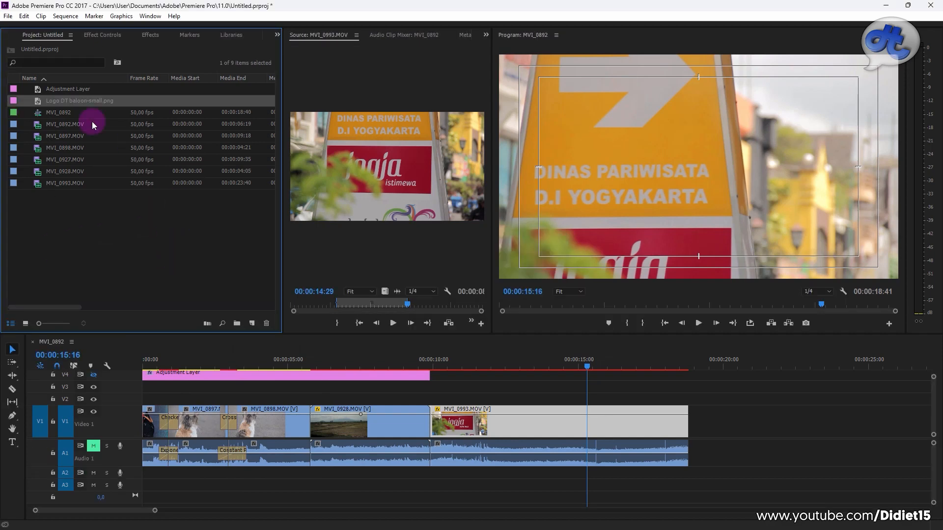
Place the logo image on track V2 at the start of MVI_0993 and extend it to that clip's end
left_click_drag(95, 101, 448, 401)
left_click_drag(587, 399, 694, 398)
mouse_move(470, 390)
left_mouse_down()
mouse_move(474, 399)
mouse_move(458, 398)
left_mouse_up()
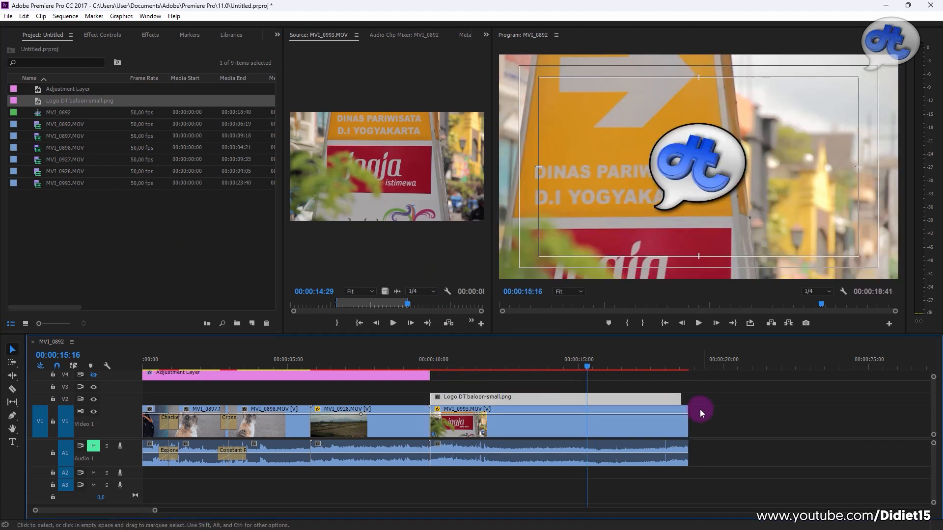
left_click_drag(680, 398, 688, 398)
Shift the logo horizontally to position 914, 360 and try out its on-frame Motion handles
left_click(729, 185)
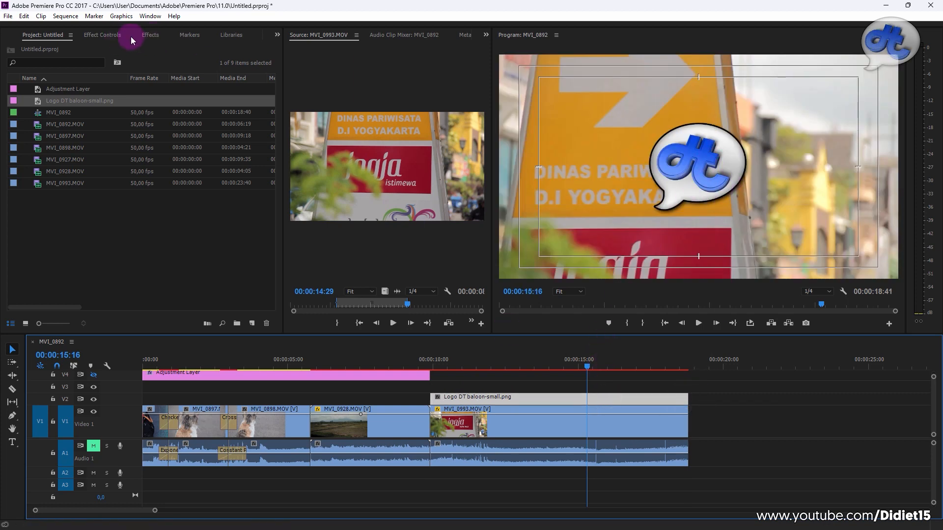
left_click(106, 35)
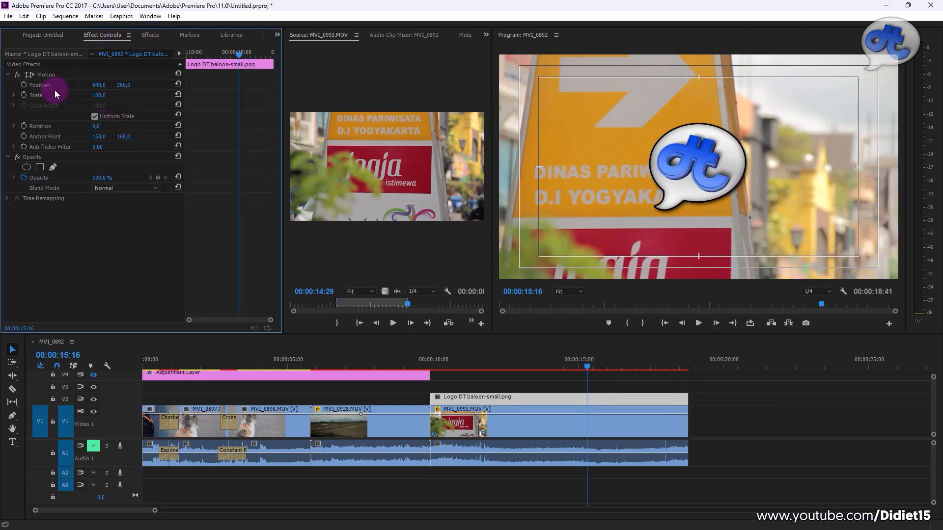
left_click_drag(99, 84, 65, 88)
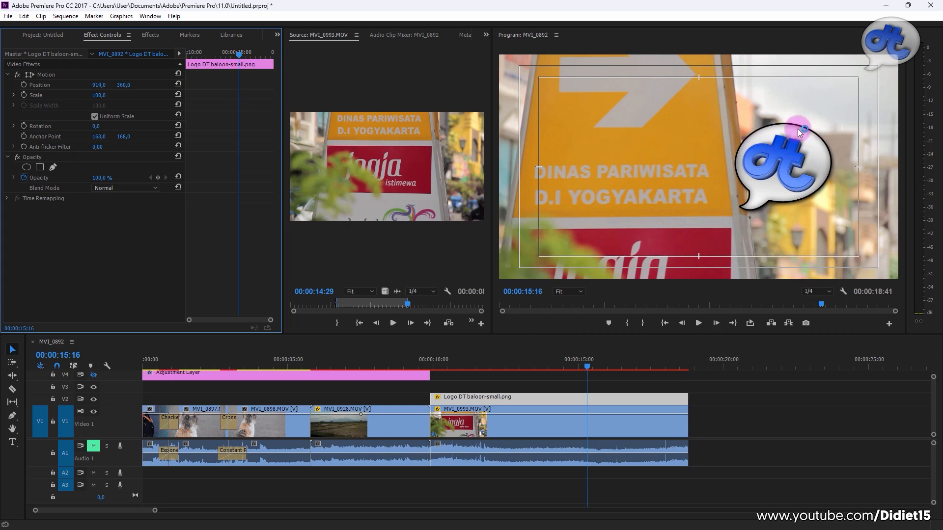
left_click(37, 84)
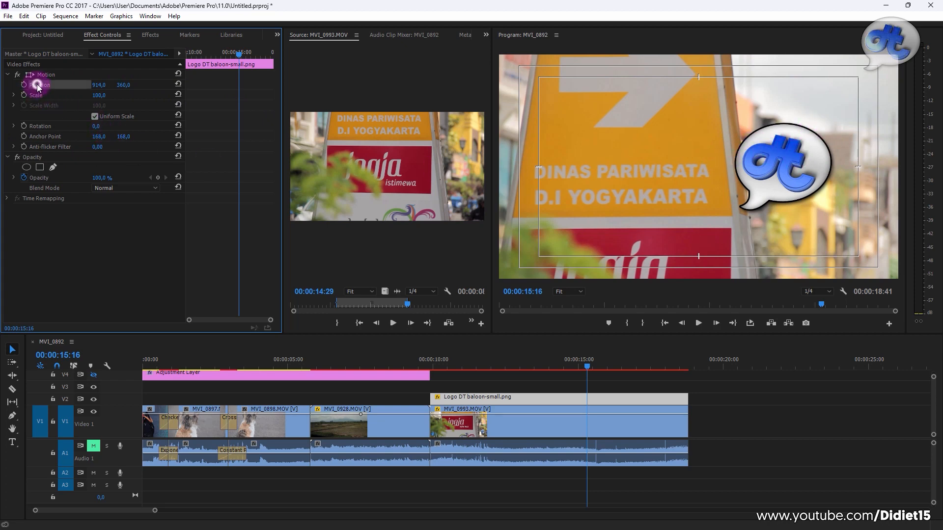
left_click(46, 75)
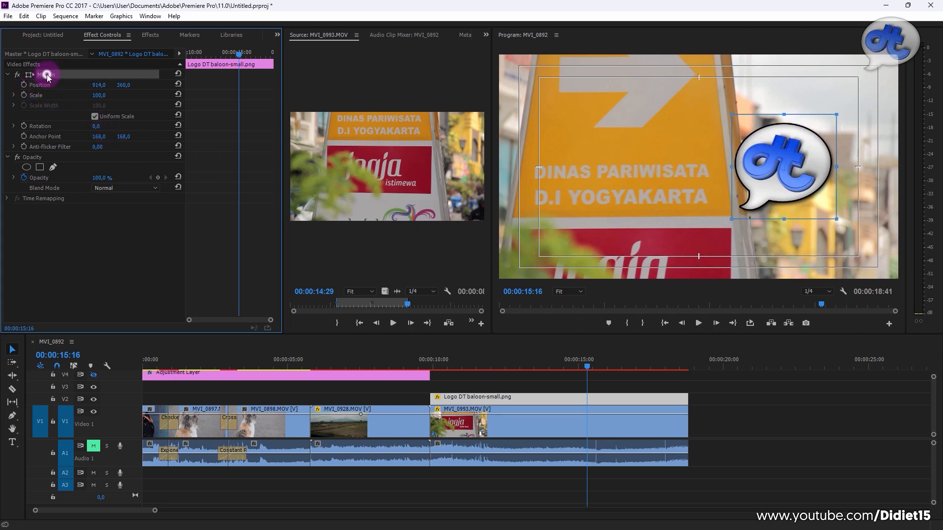
left_click(859, 129)
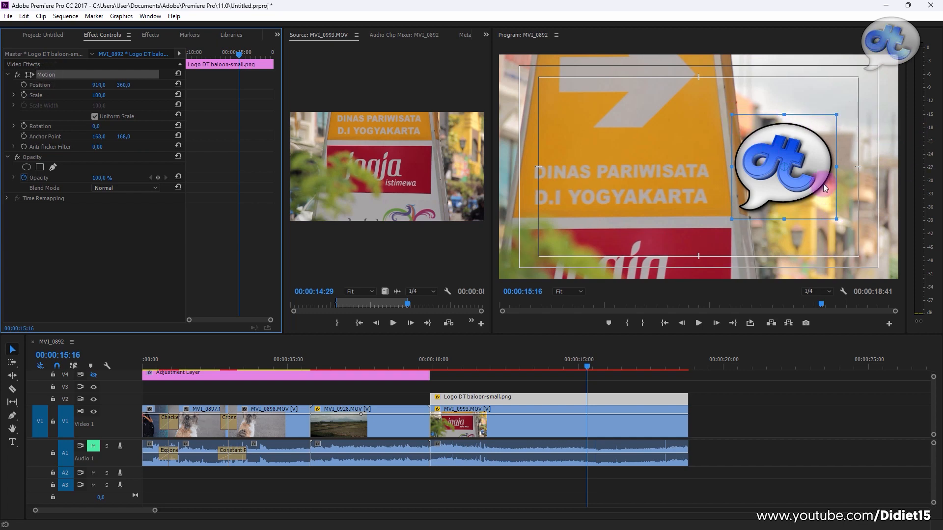
left_click(120, 240)
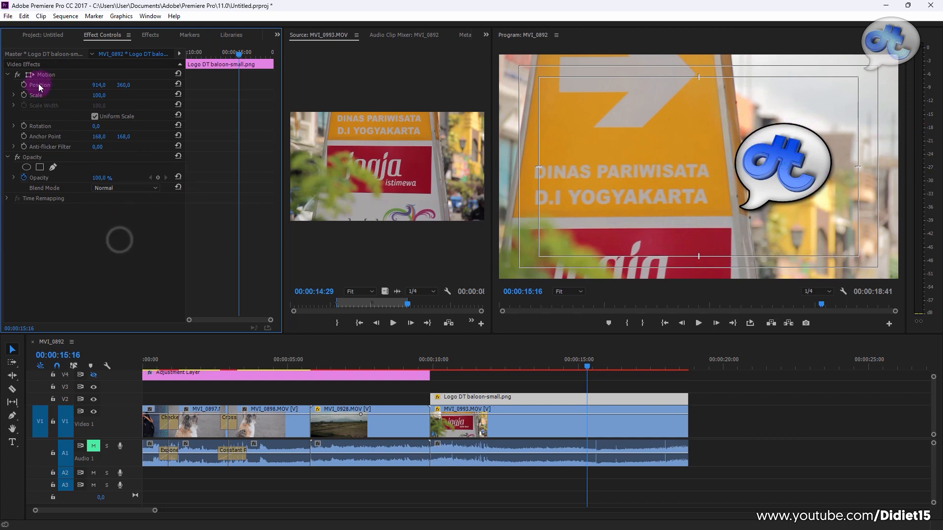
Scale the logo to 31.5 directly on the frame and place it in the picture's upper-right corner at 1176.7, 79.6
left_click(835, 120)
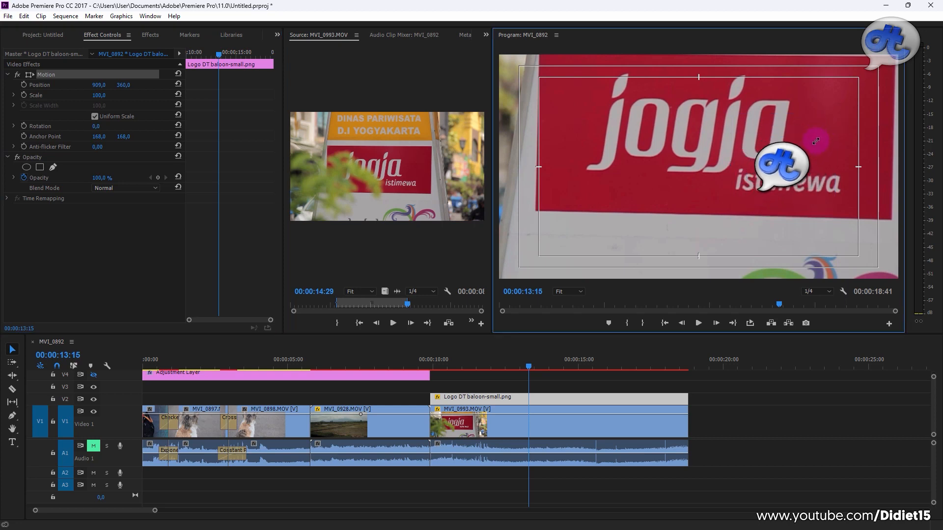
left_click_drag(815, 141, 813, 144)
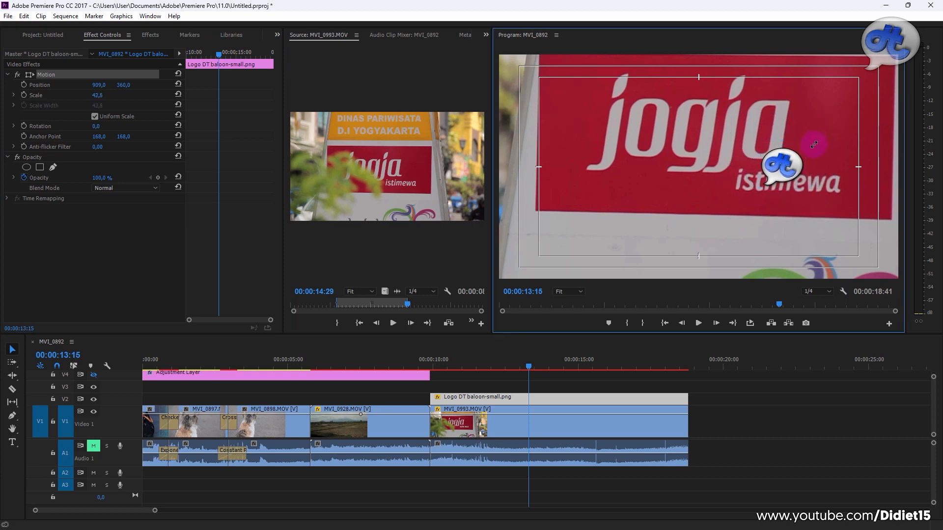
mouse_move(843, 93)
left_mouse_down()
mouse_move(868, 82)
mouse_move(850, 100)
left_mouse_up()
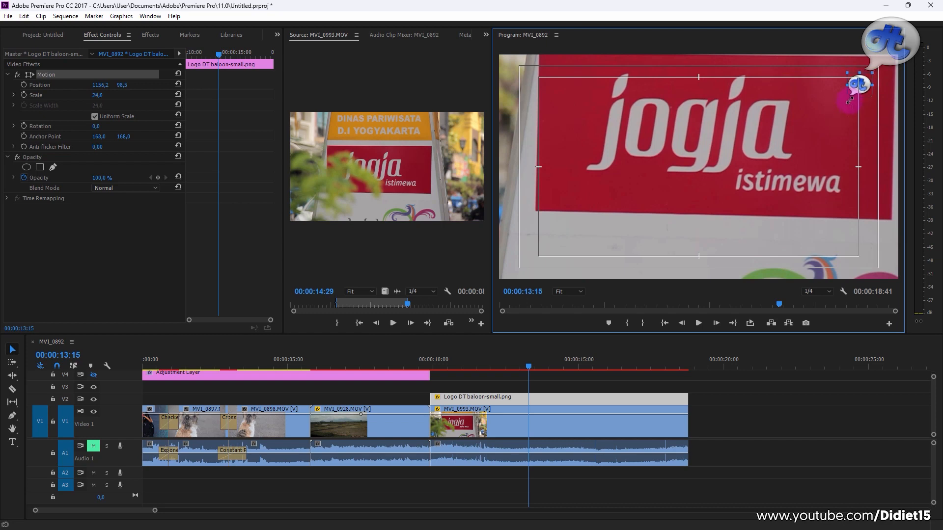
left_click_drag(870, 86, 871, 86)
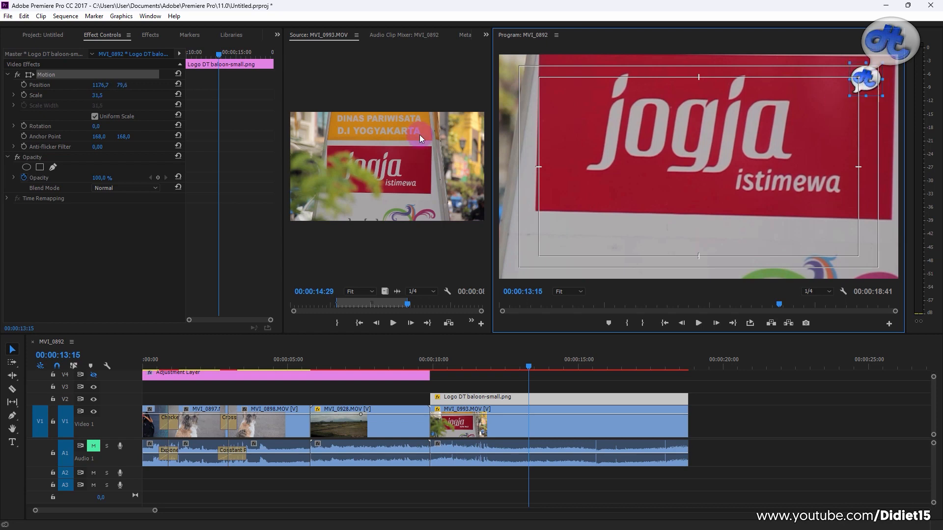
Set the logo's opacity to 43% and play back the section with MVI_0993
left_click_drag(95, 179, 70, 180)
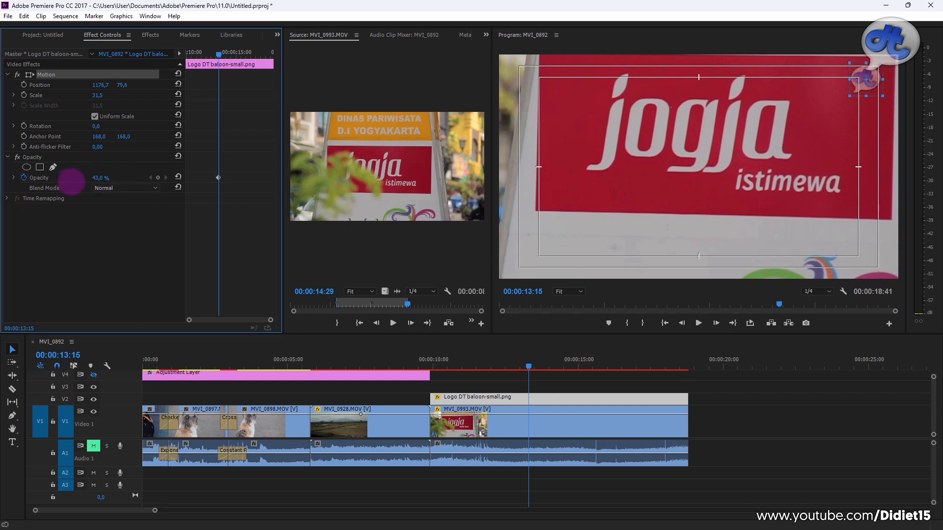
left_click(425, 362)
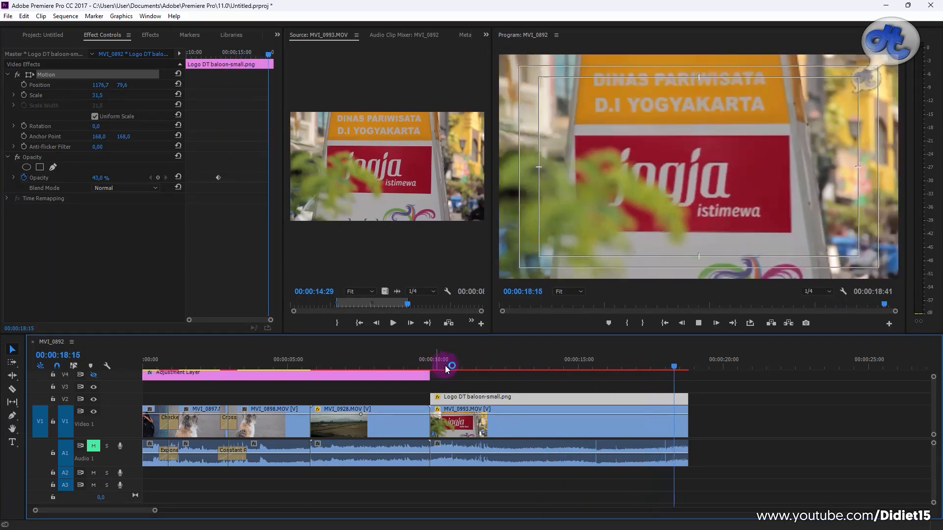
Play the whole sequence from its start to review the transitions, effects and logo
left_click_drag(590, 368, 467, 363)
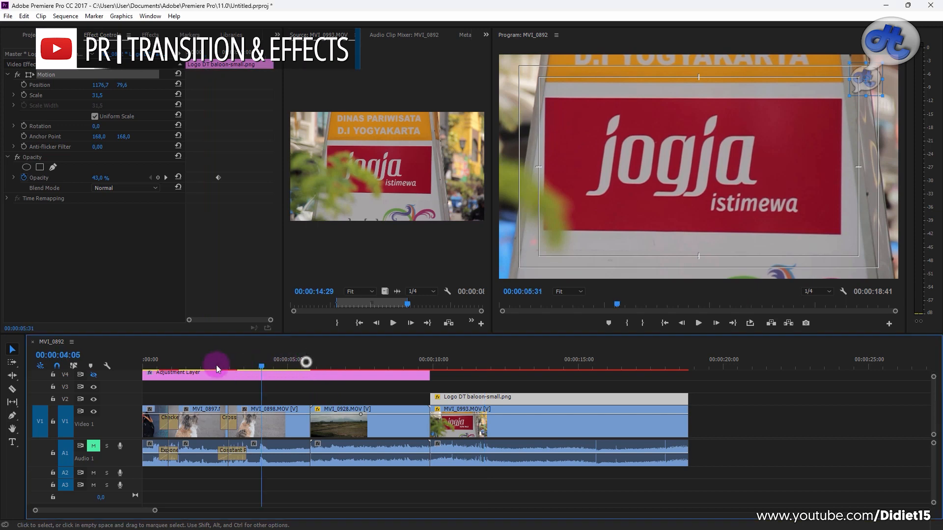
left_click(145, 370)
key("space")
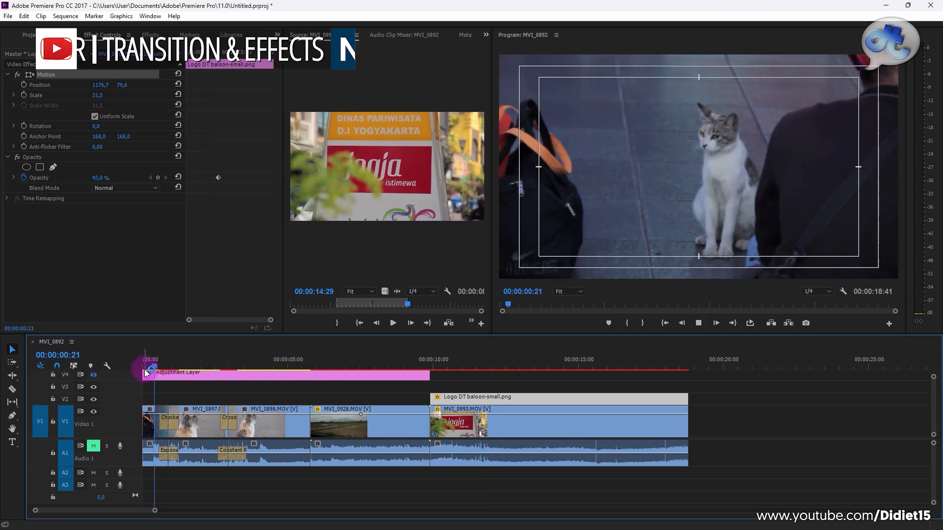